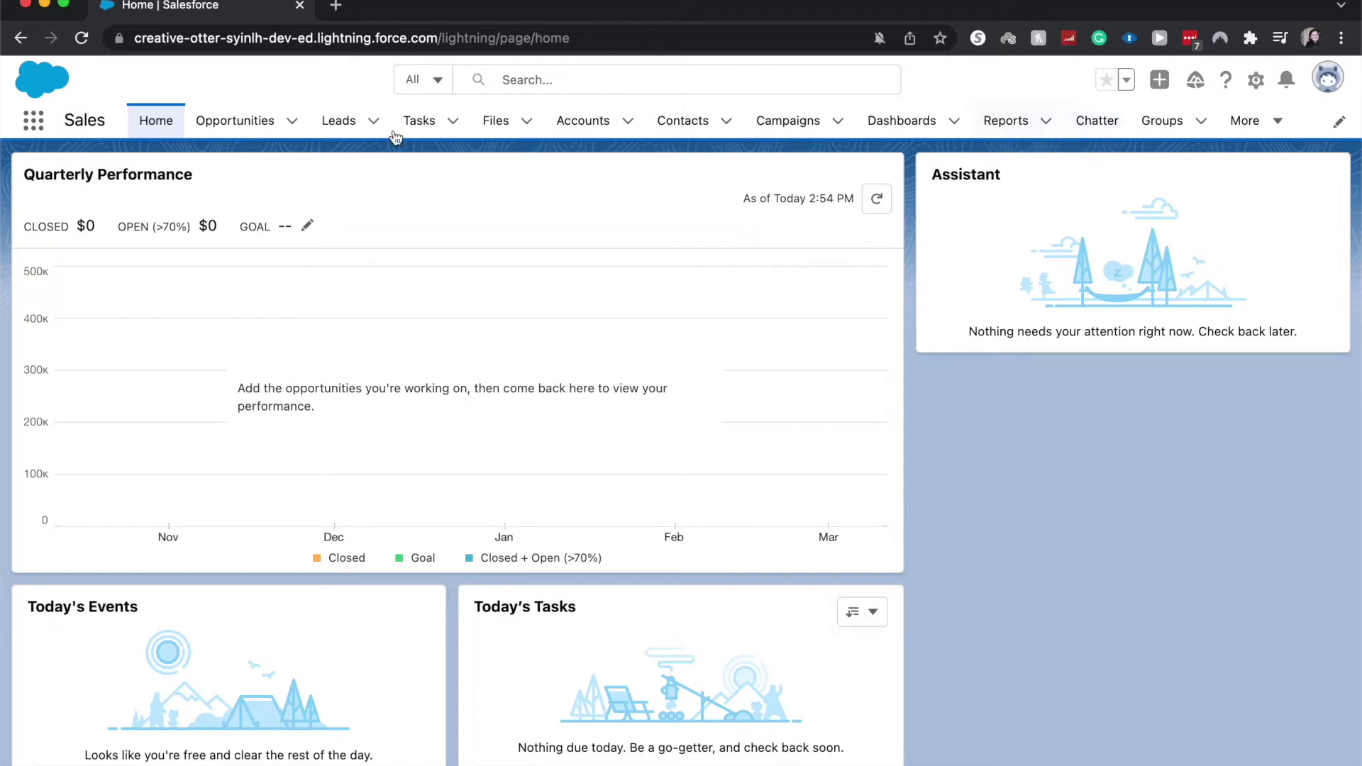
Show the App Launcher list of apps and items over the Sales home page
{"action": "left_click", "coordinate": [34, 124]}
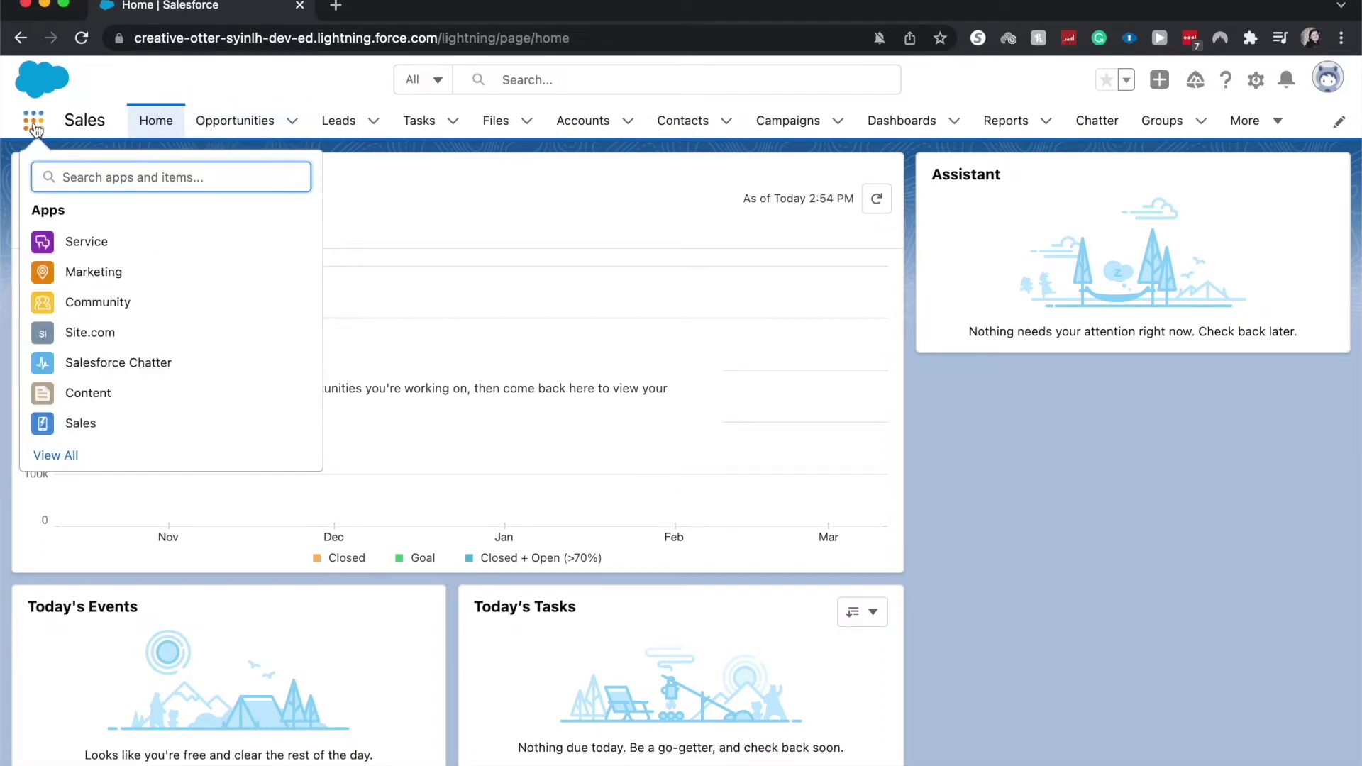
{"action": "type", "text": "re"}
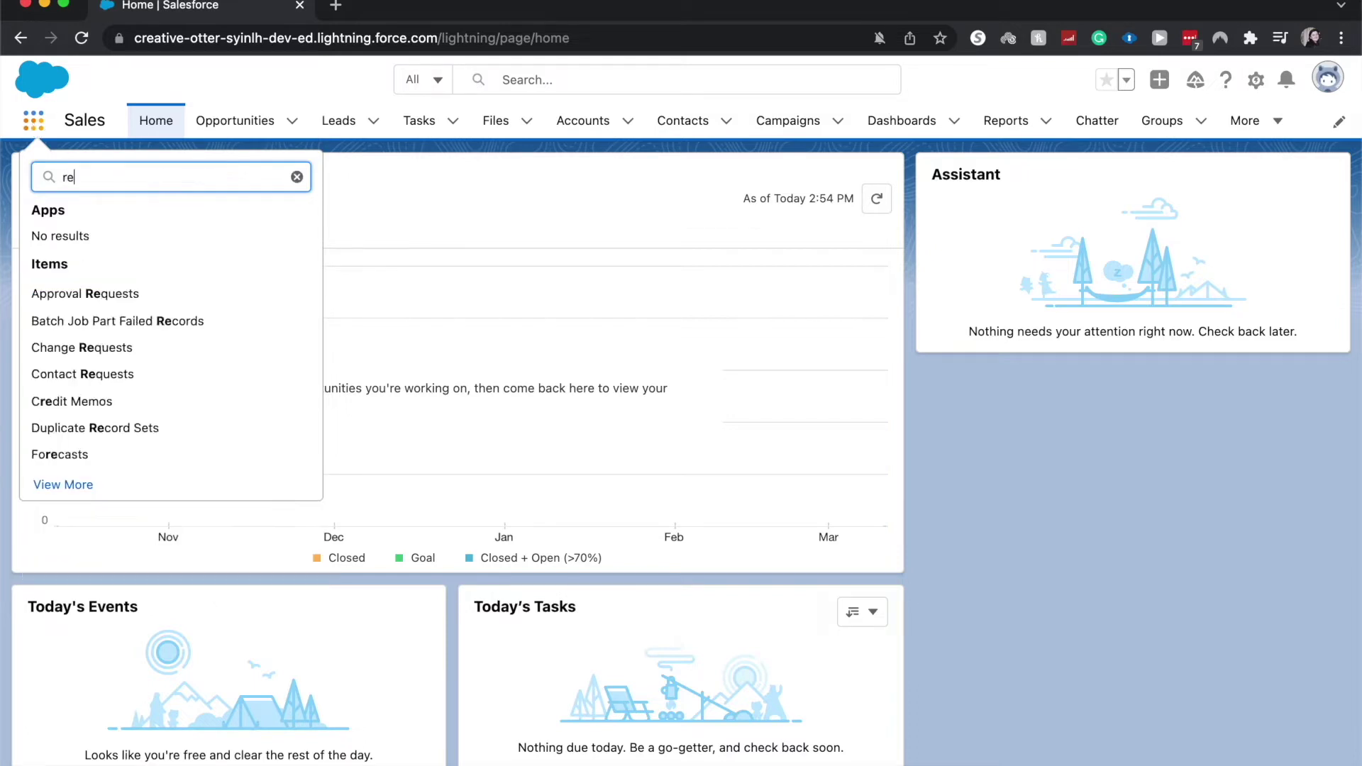
{"action": "type", "text": "po"}
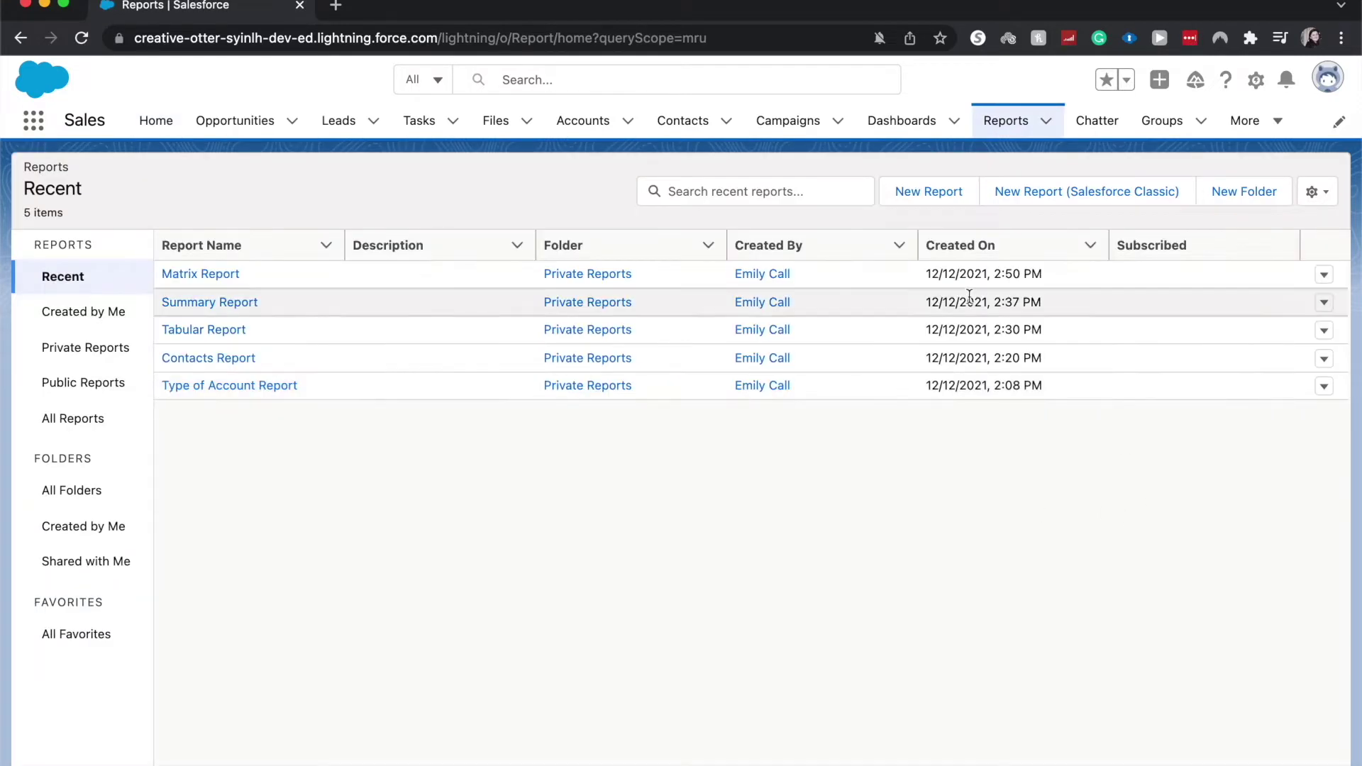
Start a new report and activate the report-type search in Choose Report Type
{"action": "left_click", "coordinate": [929, 206]}
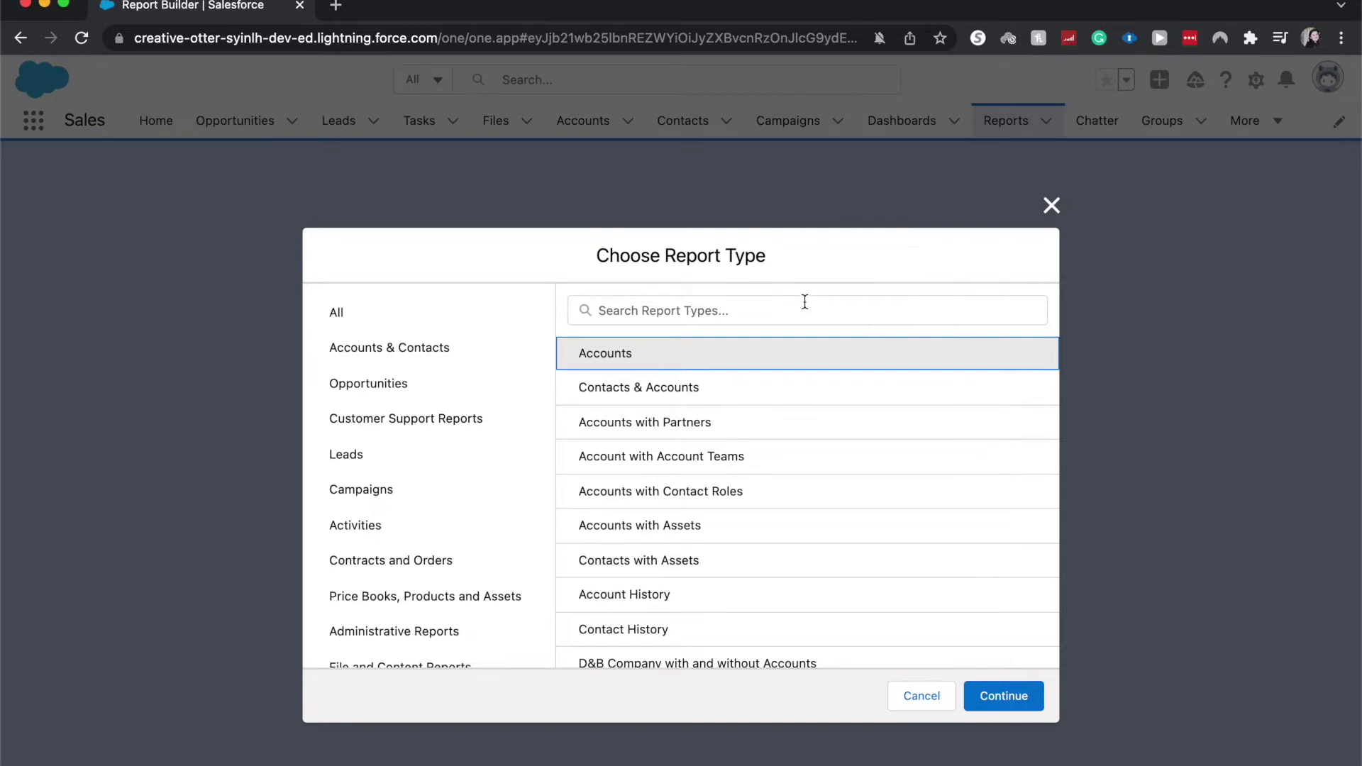
{"action": "left_click", "coordinate": [805, 303]}
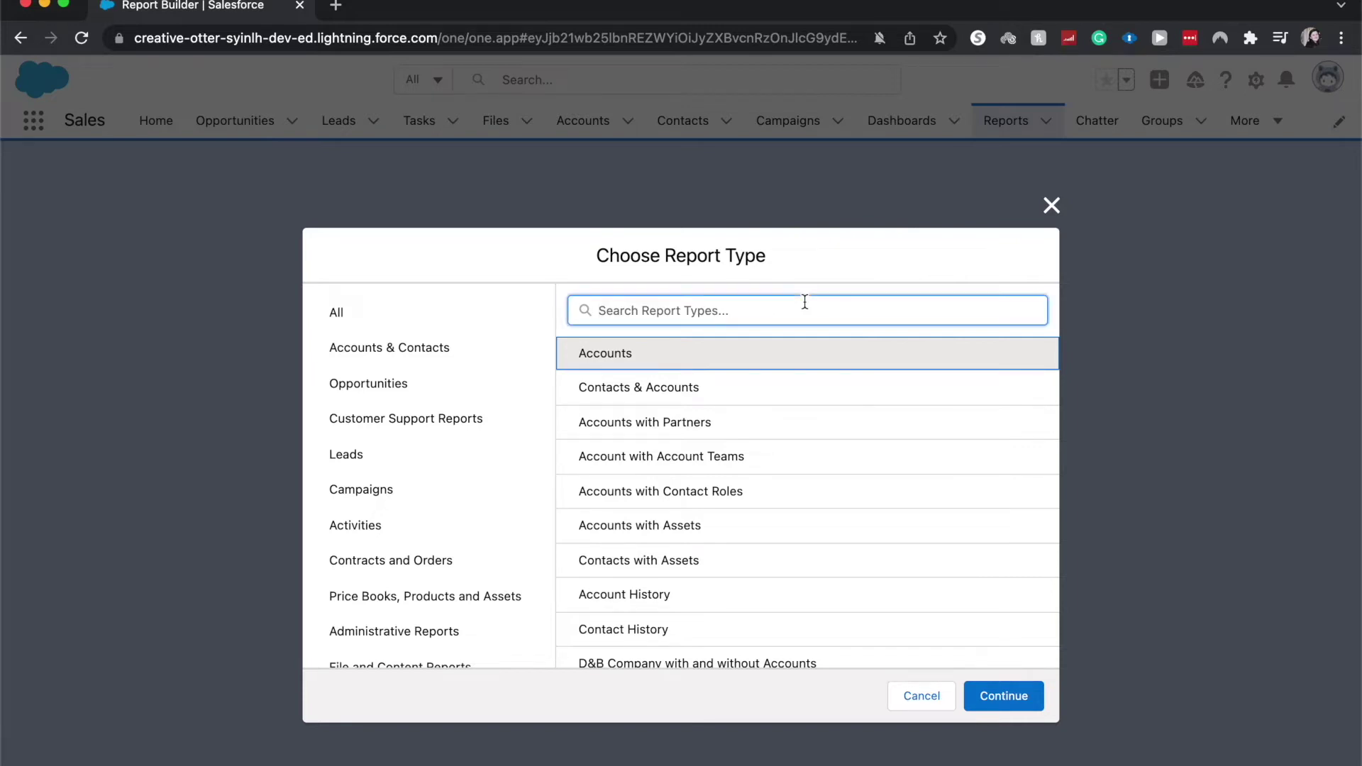
{"action": "type", "text": "opp"}
Choose Opportunities as the report type and continue into the report builder
{"action": "left_click", "coordinate": [793, 353]}
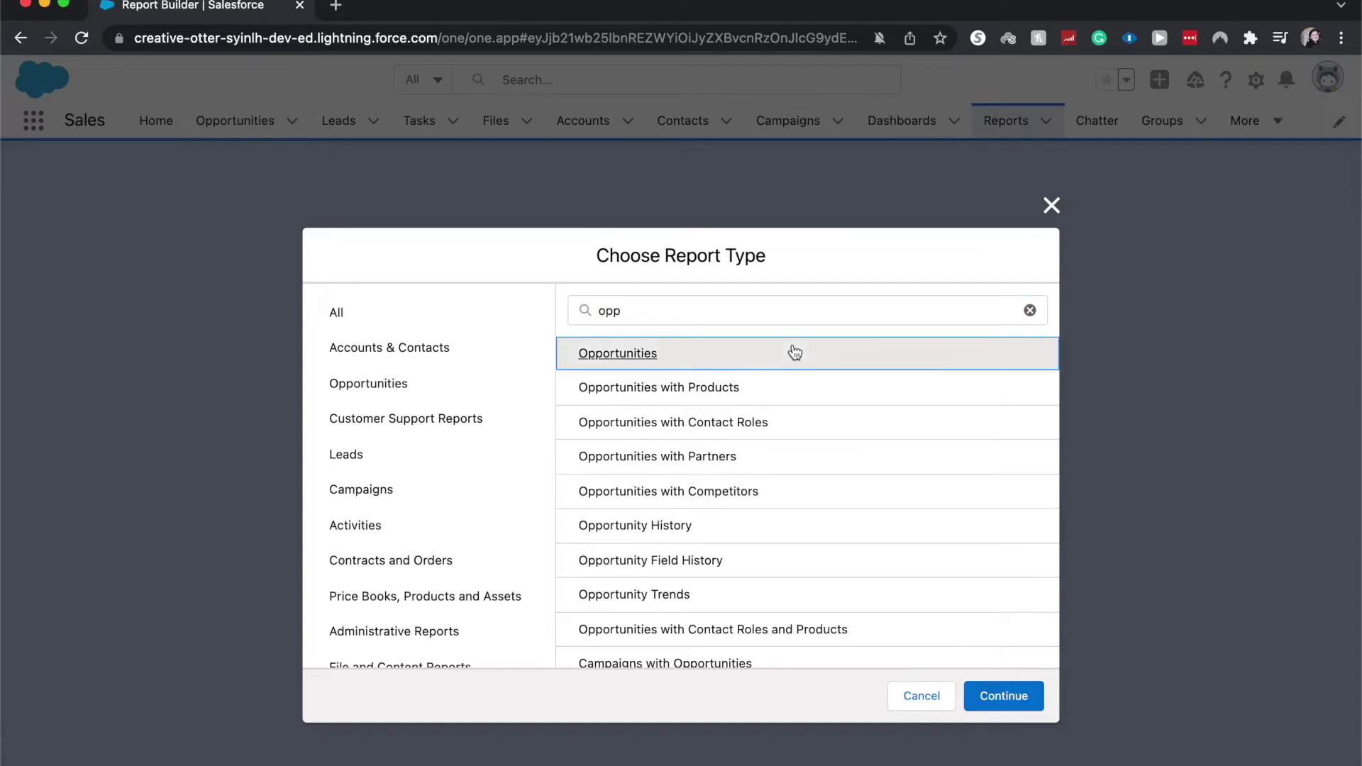
{"action": "left_click", "coordinate": [643, 353]}
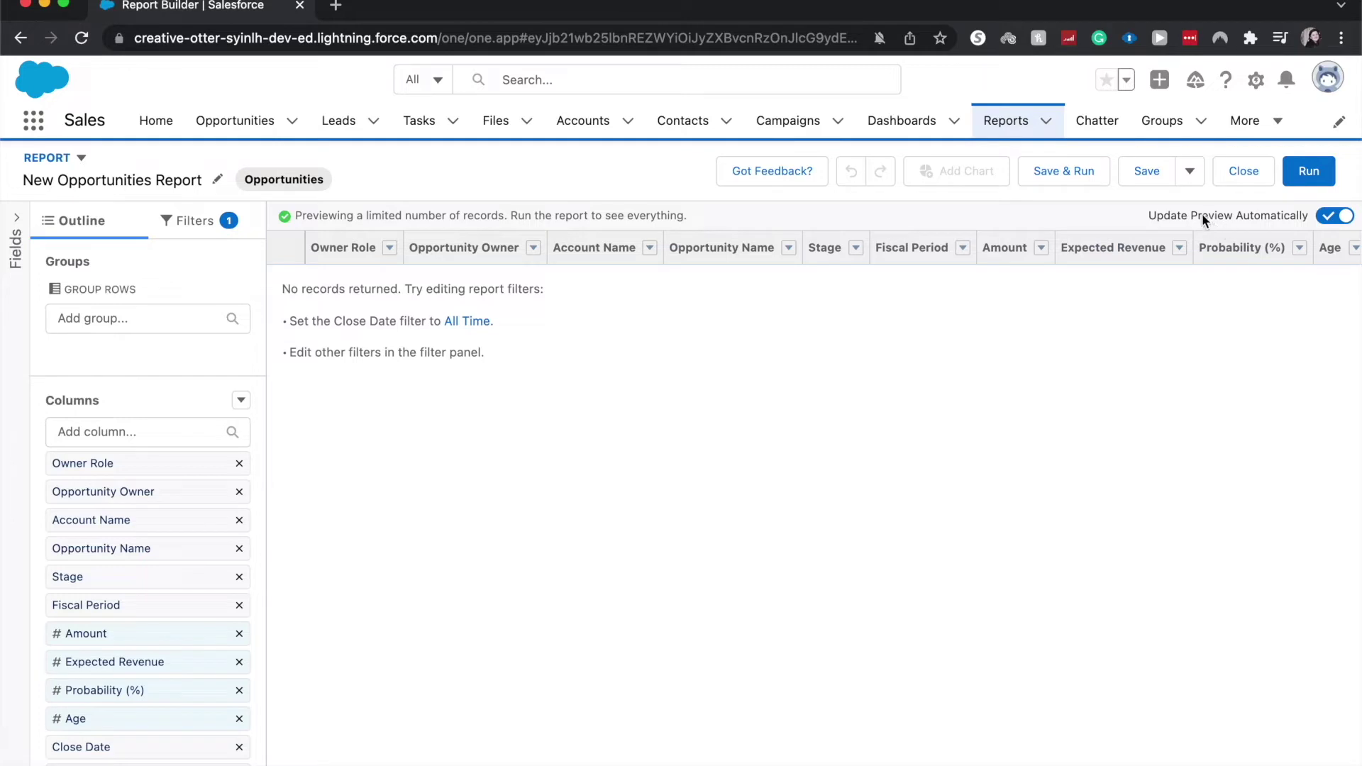
Toggle Update Preview Automatically off and back on, then list the report's filters
{"action": "left_click", "coordinate": [1322, 217]}
{"action": "left_click", "coordinate": [1322, 218]}
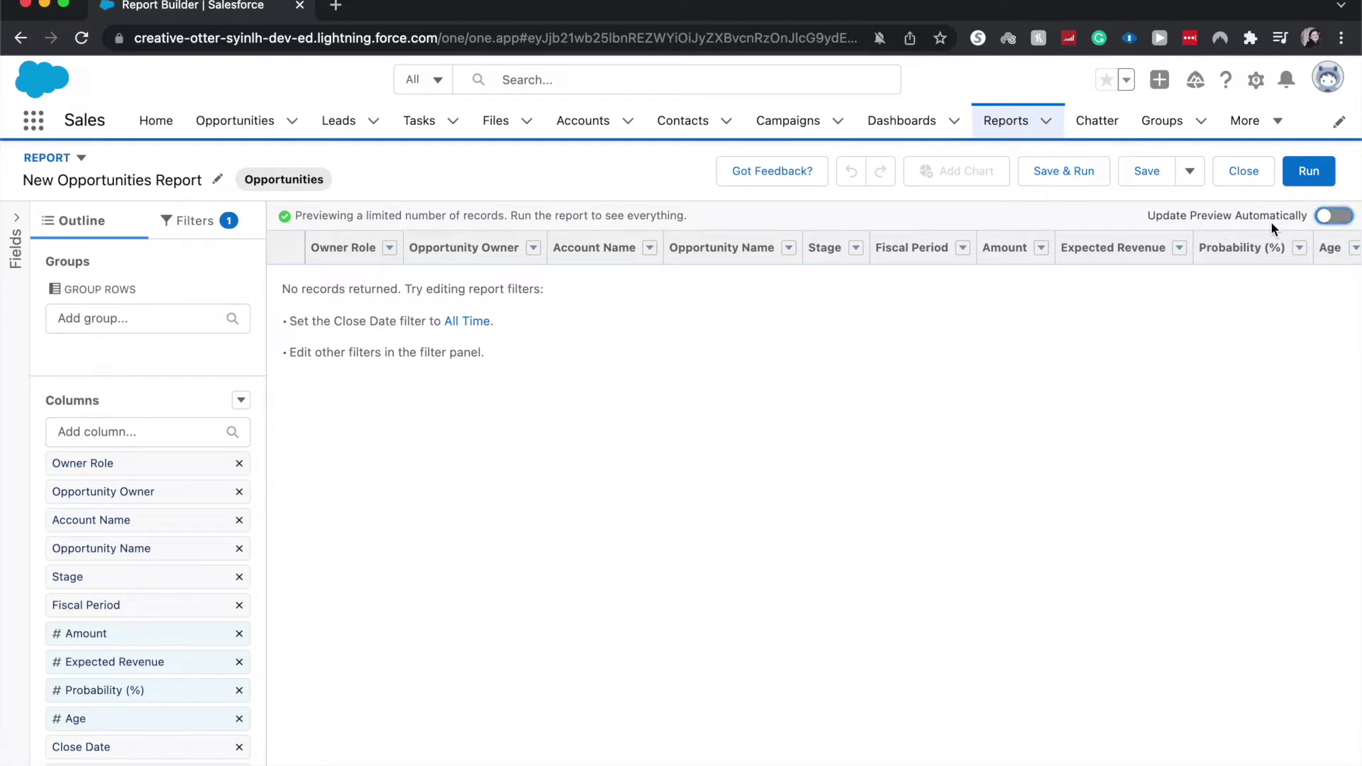
{"action": "left_click", "coordinate": [1343, 217]}
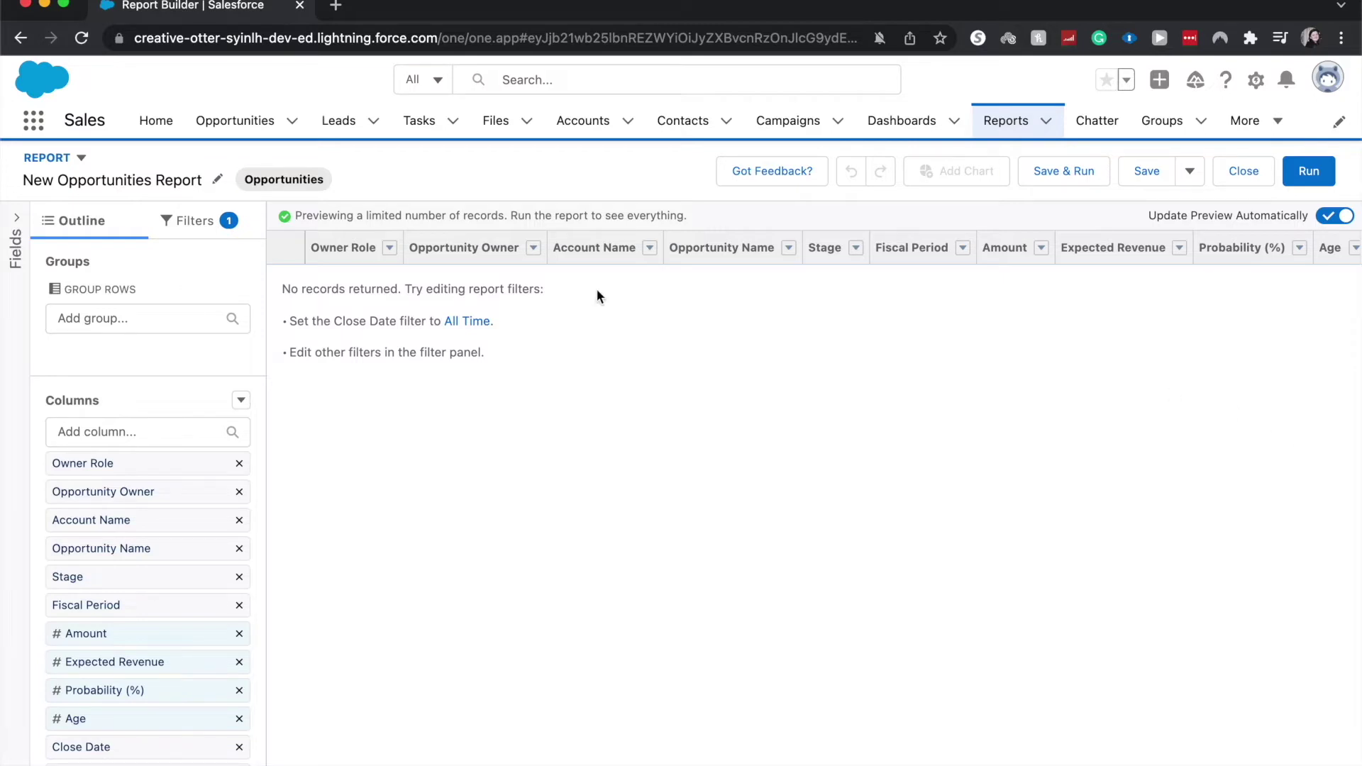
{"action": "left_click", "coordinate": [234, 225]}
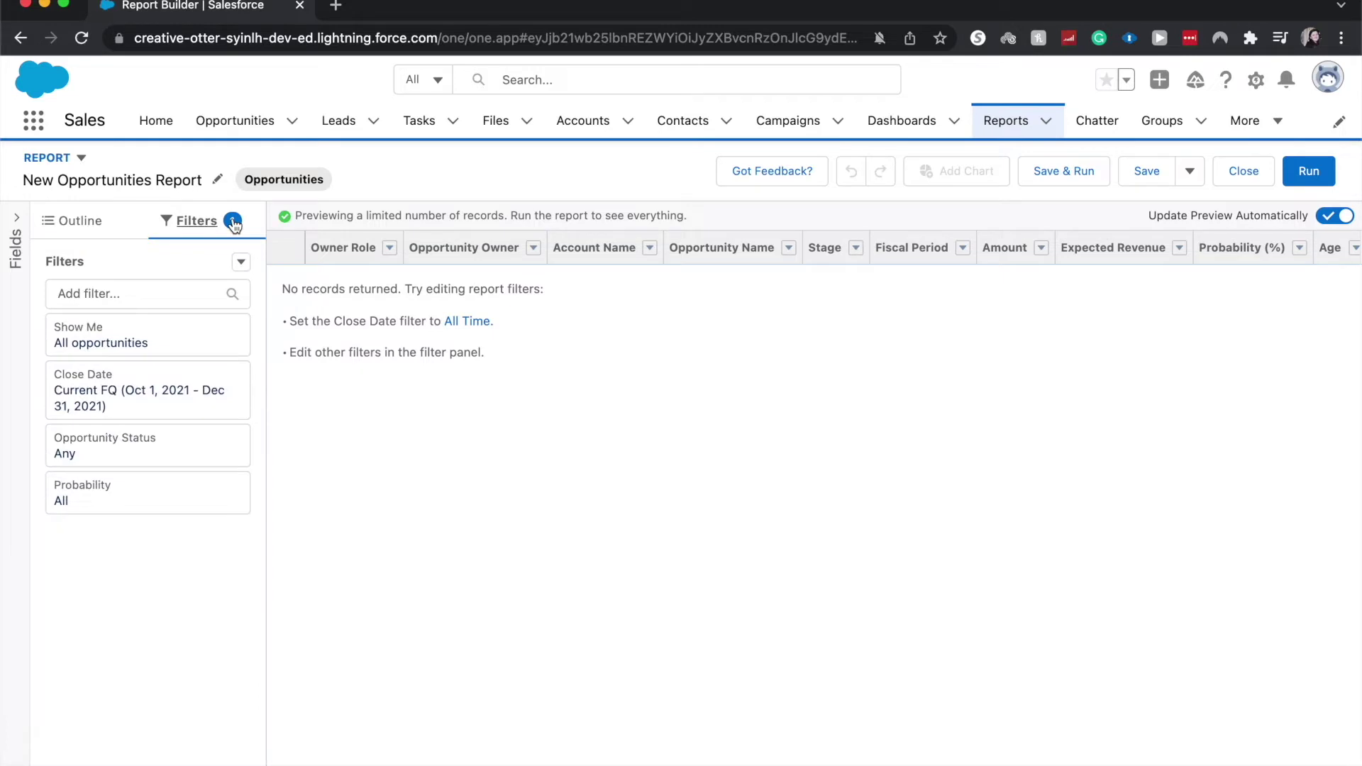
Set the Close Date filter range from Current FQ to All Time and return to the outline
{"action": "left_click", "coordinate": [162, 377]}
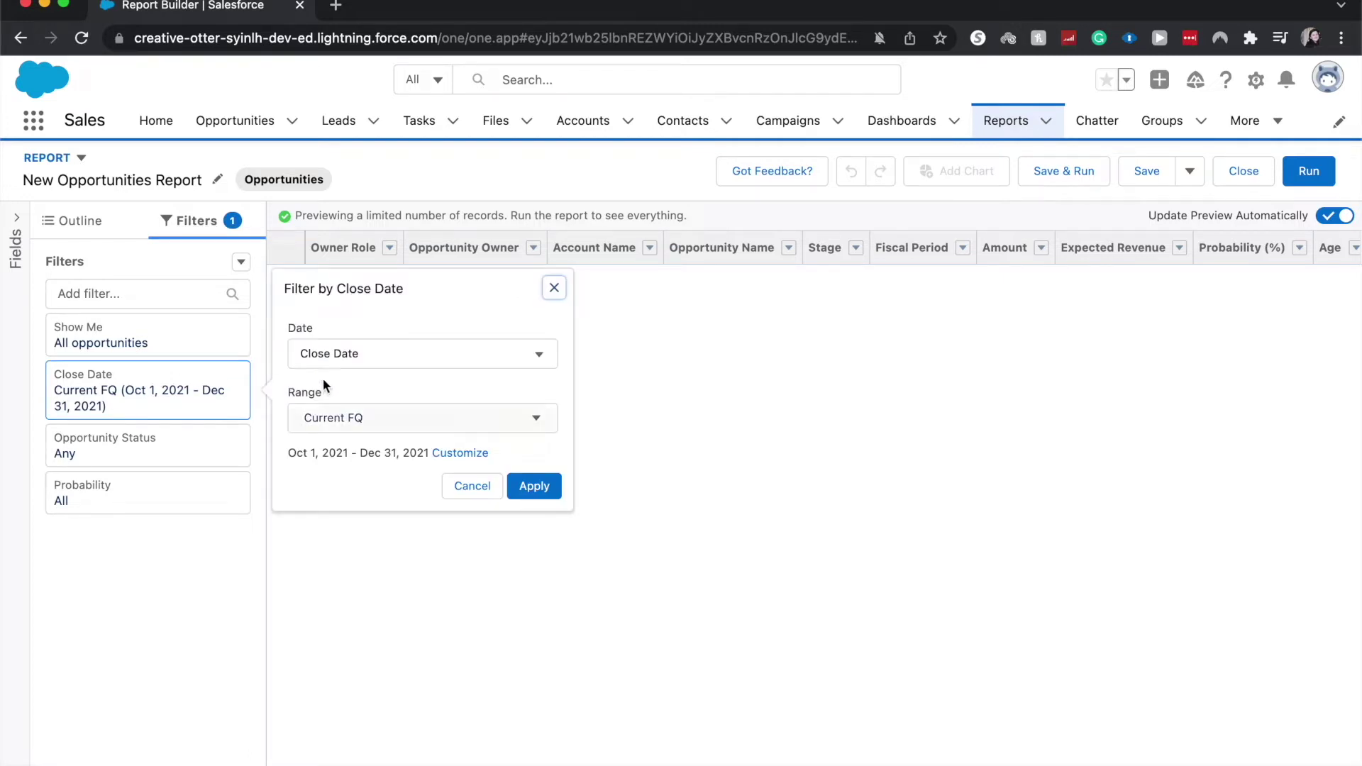
{"action": "left_click", "coordinate": [329, 421]}
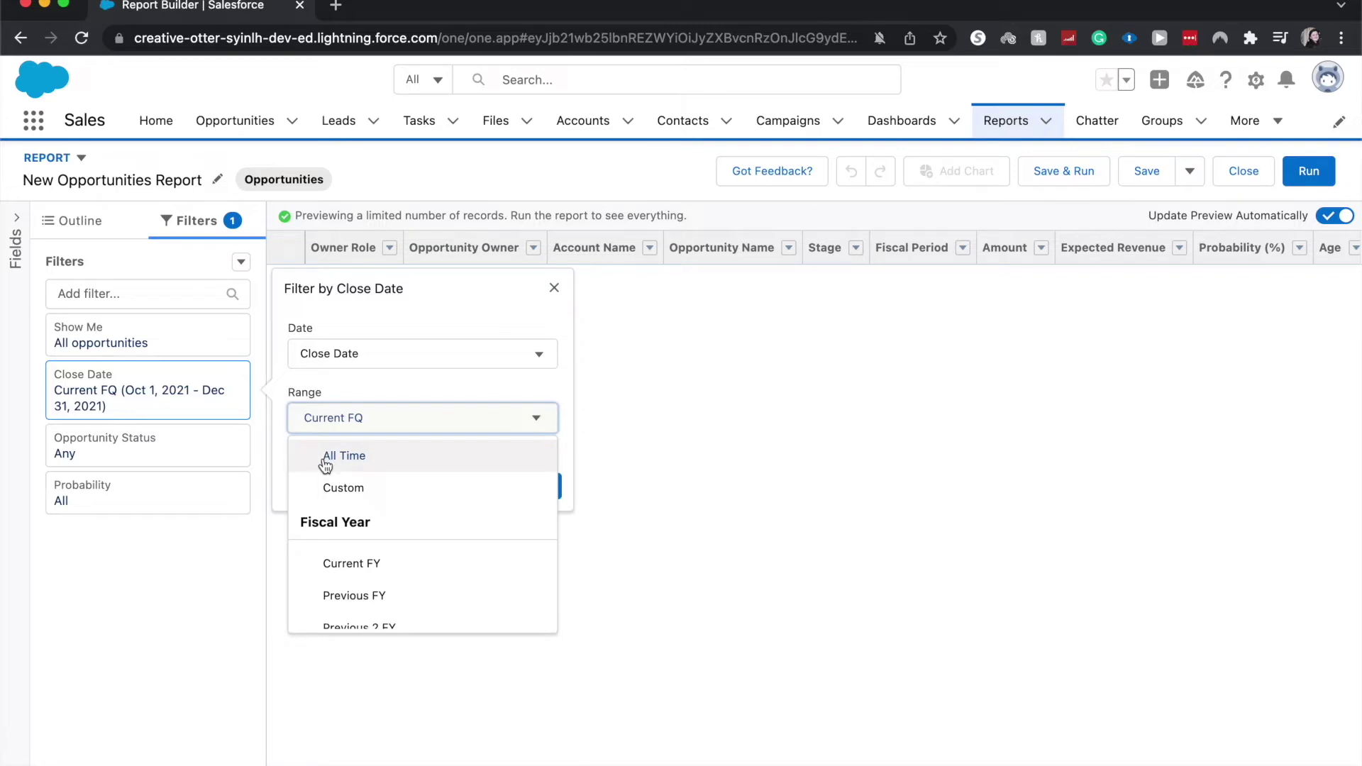
{"action": "left_click", "coordinate": [316, 467]}
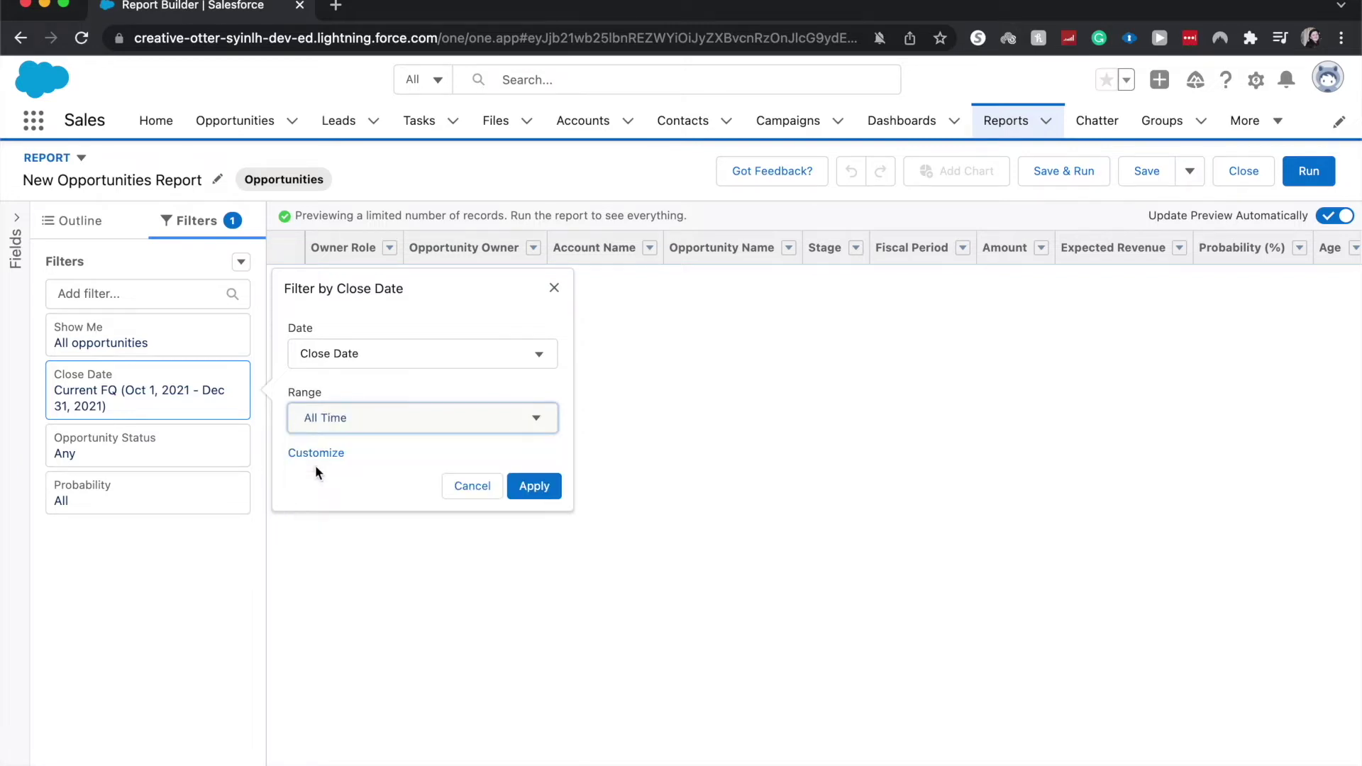
{"action": "left_click", "coordinate": [534, 486]}
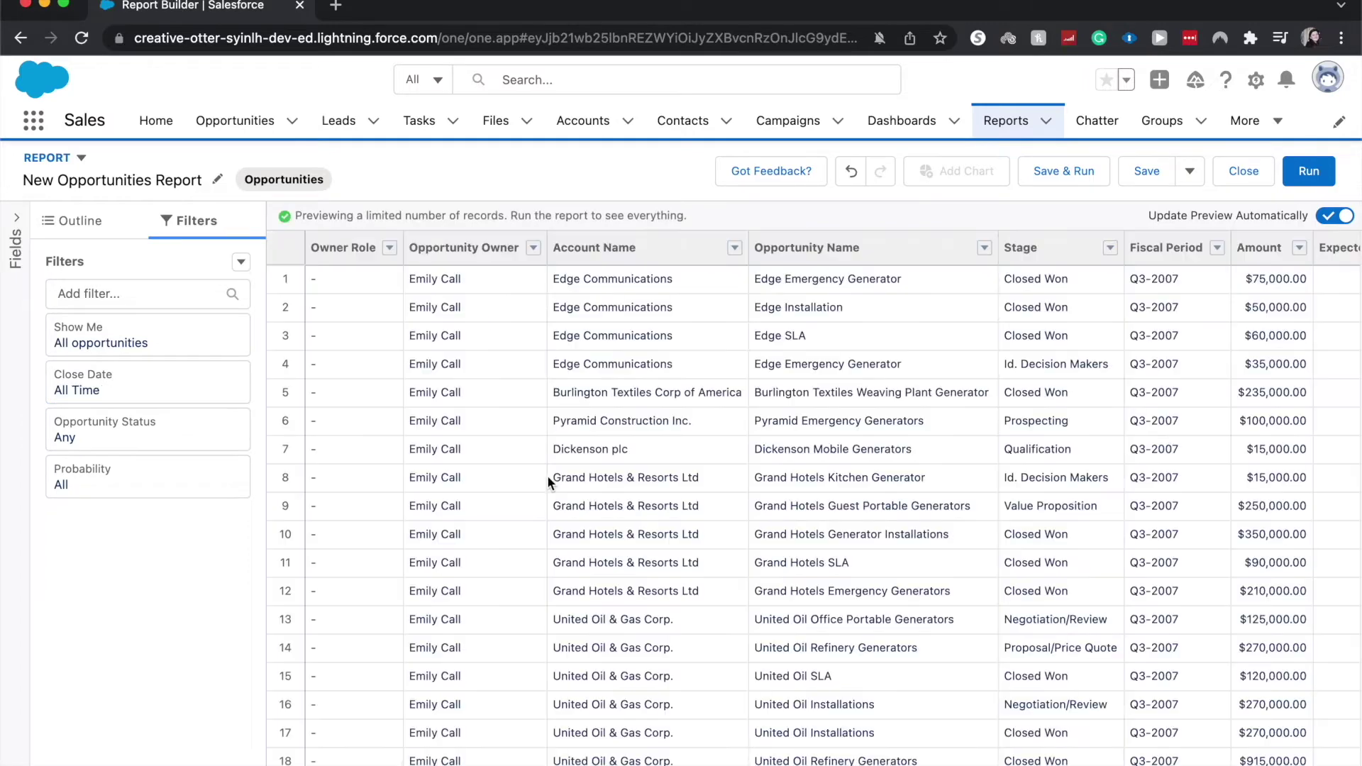
{"action": "left_click", "coordinate": [74, 221]}
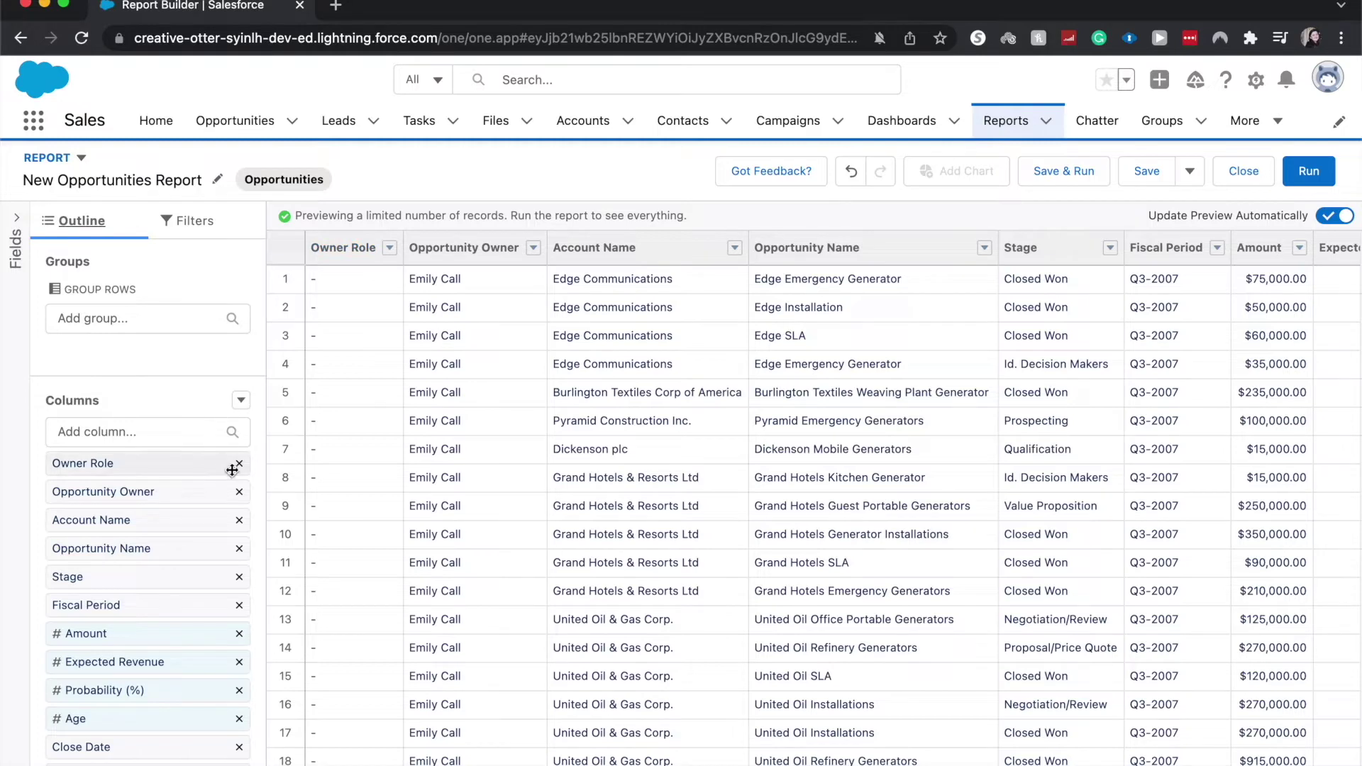
{"action": "scroll", "coordinate": [372, 320], "scroll_direction": "down", "scroll_amount": 3}
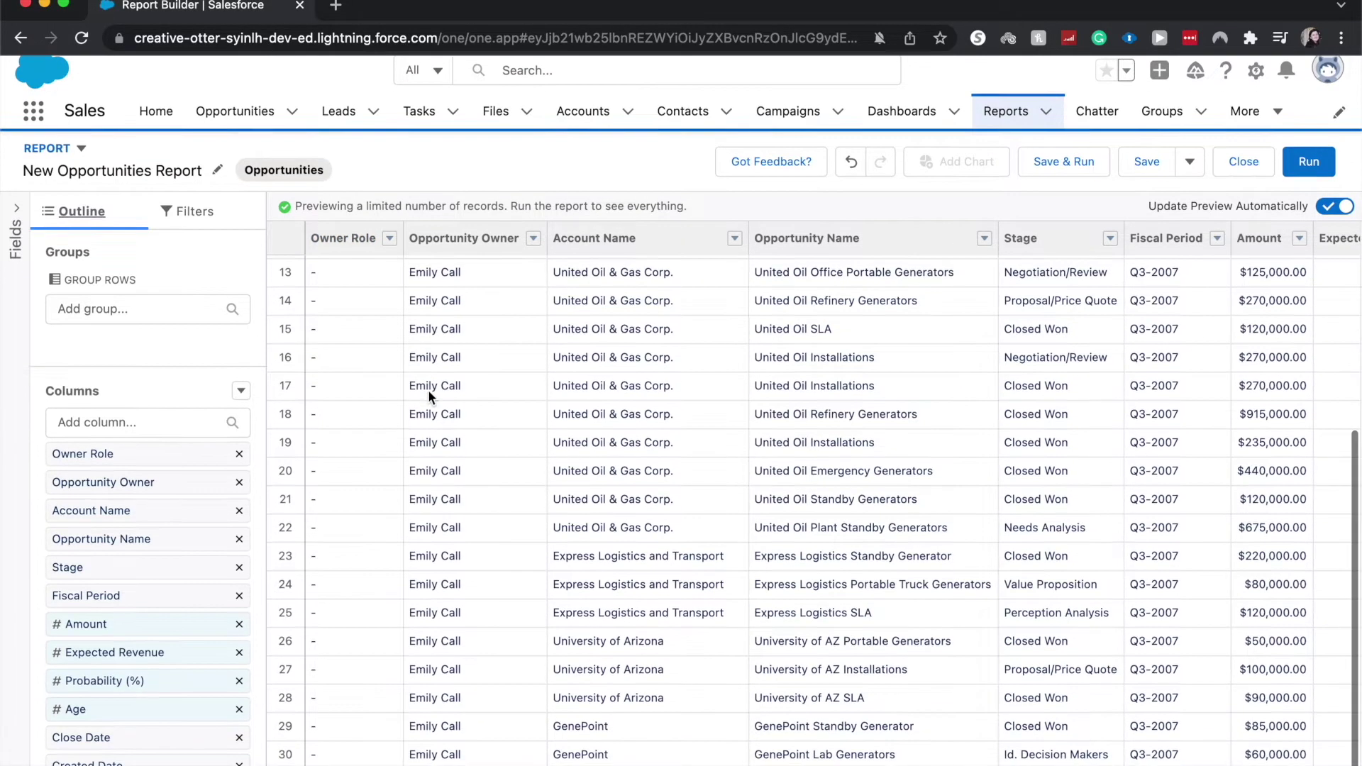
{"action": "scroll", "coordinate": [428, 389], "scroll_direction": "up", "scroll_amount": 3}
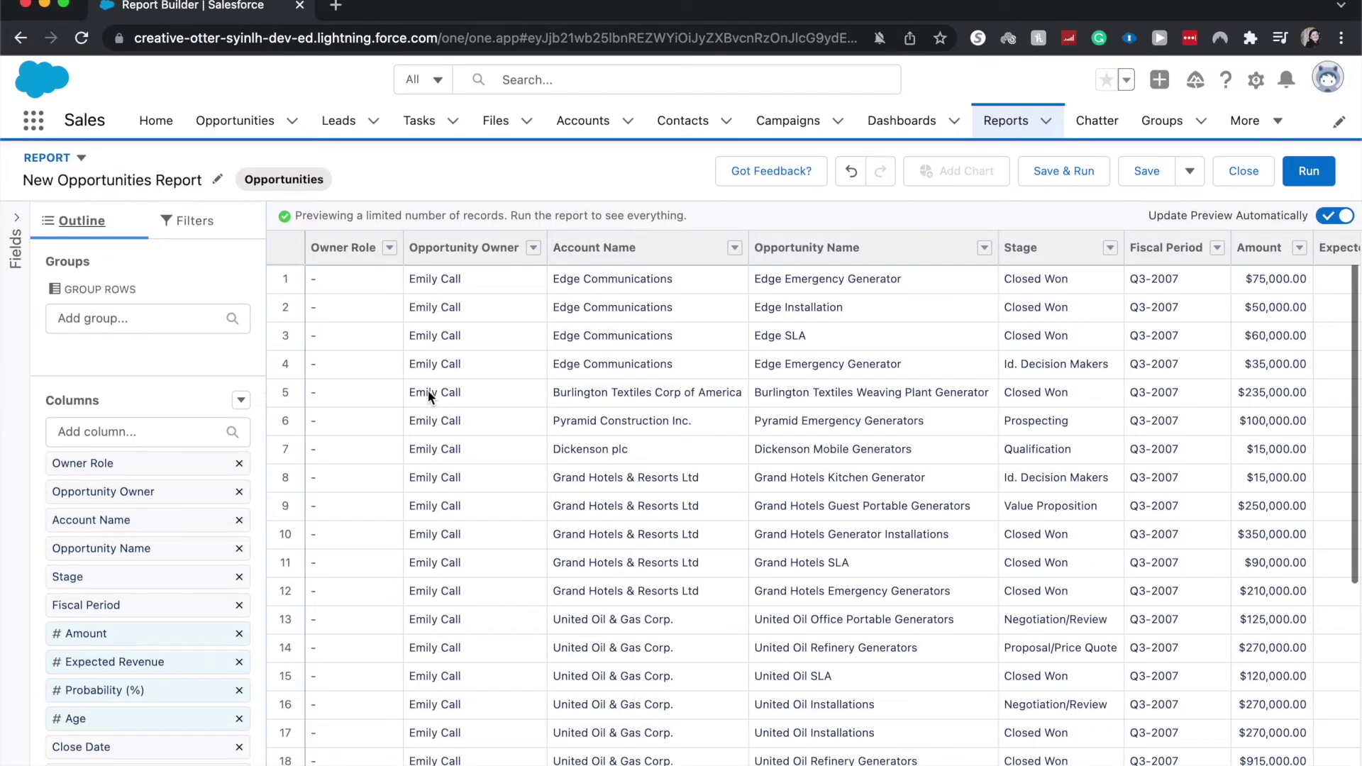
Remove the Owner Role and Next Step columns from the report
{"action": "left_click", "coordinate": [239, 463]}
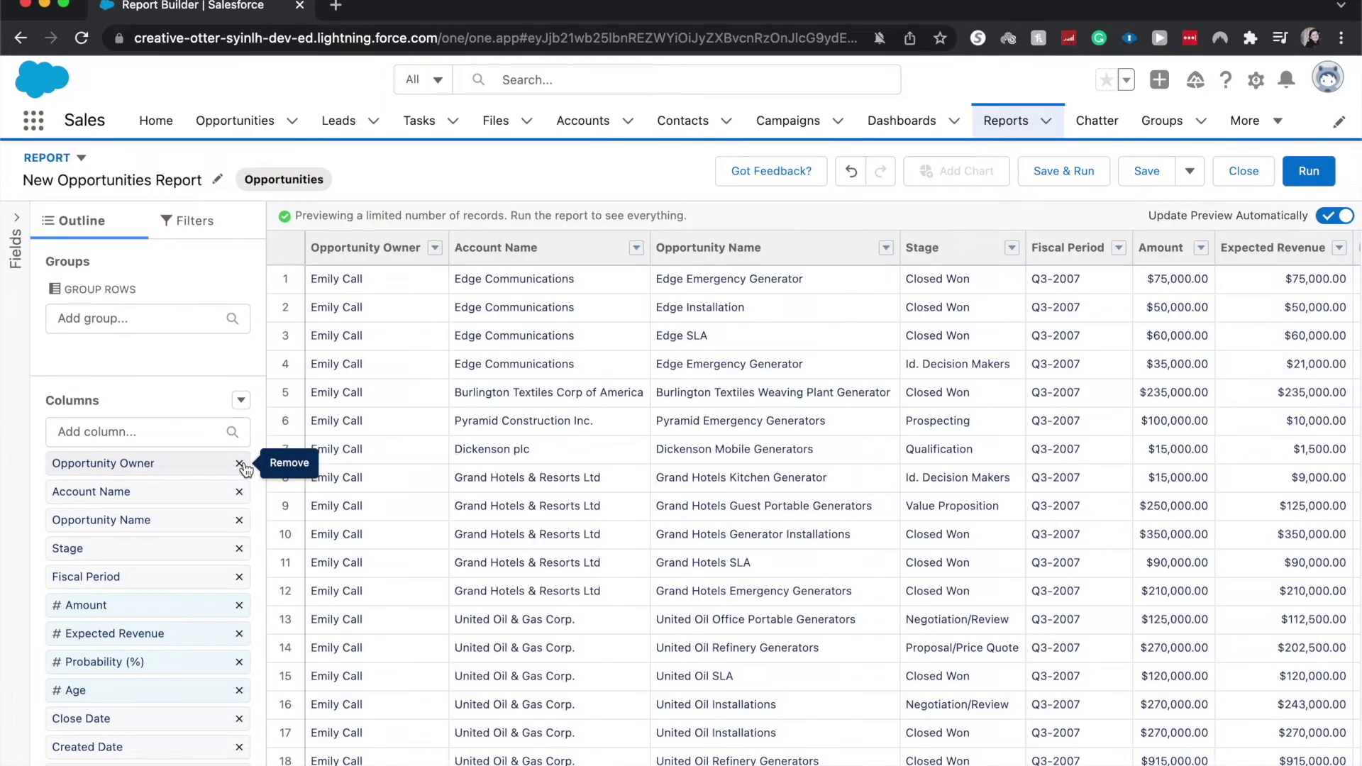
{"action": "scroll", "coordinate": [404, 479], "scroll_direction": "right", "scroll_amount": 2}
{"action": "scroll", "coordinate": [405, 478], "scroll_direction": "right", "scroll_amount": 2}
{"action": "scroll", "coordinate": [404, 477], "scroll_direction": "right", "scroll_amount": 2}
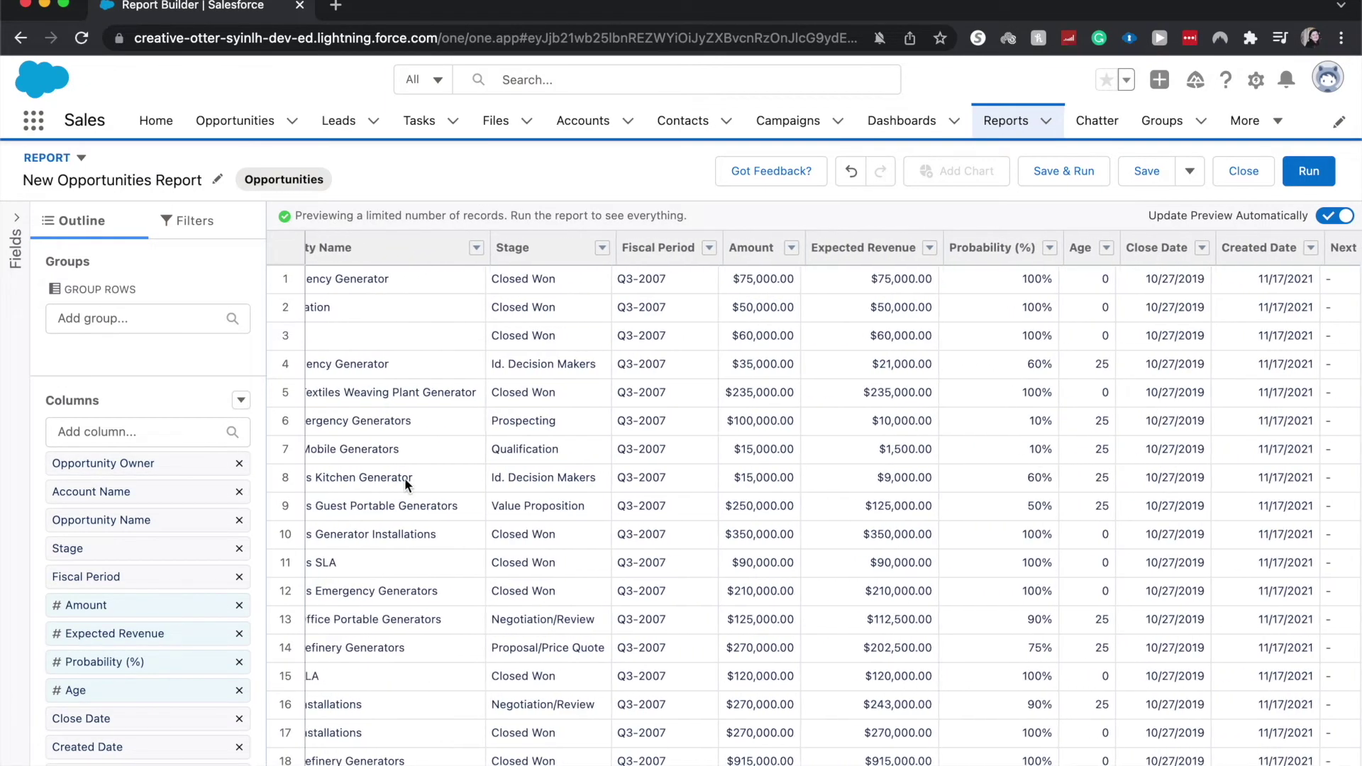
{"action": "scroll", "coordinate": [405, 478], "scroll_direction": "right", "scroll_amount": 2}
{"action": "scroll", "coordinate": [481, 429], "scroll_direction": "right", "scroll_amount": 2}
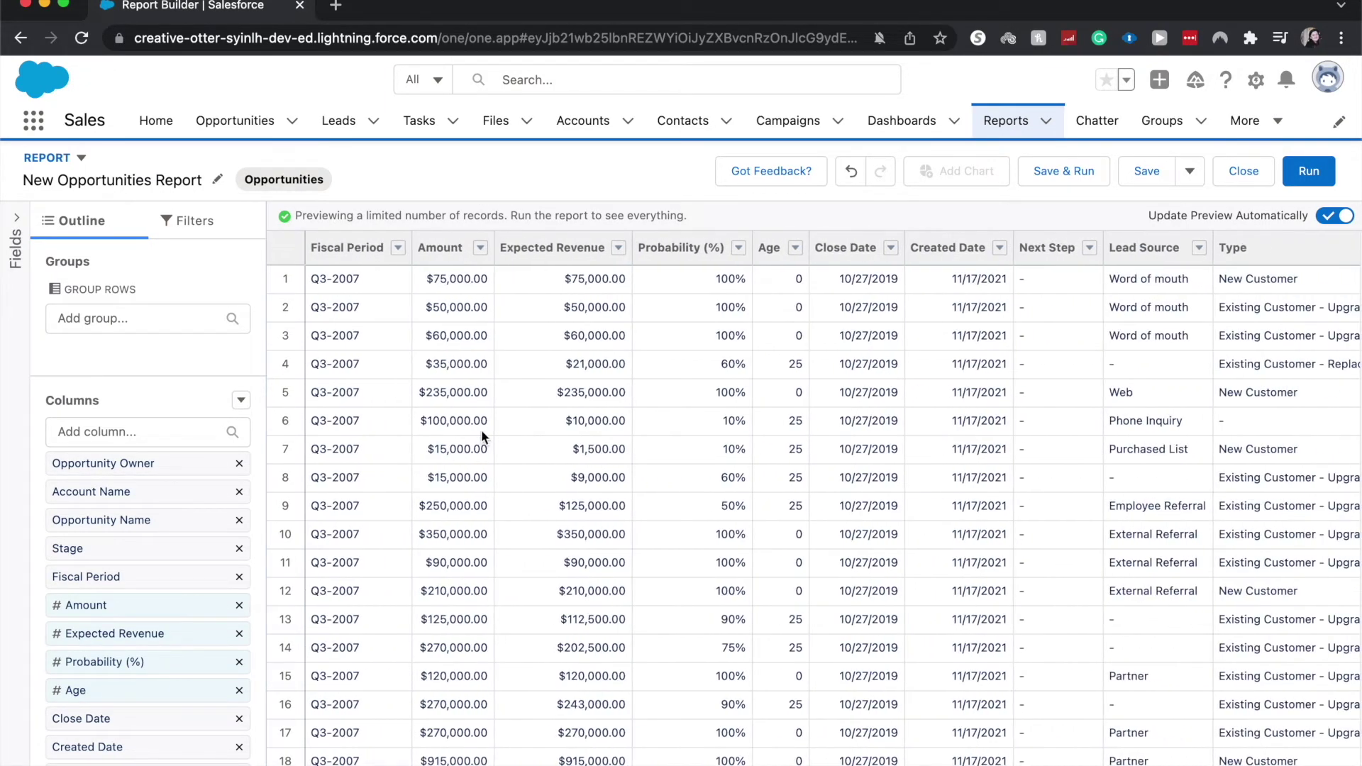
{"action": "left_click", "coordinate": [1089, 247]}
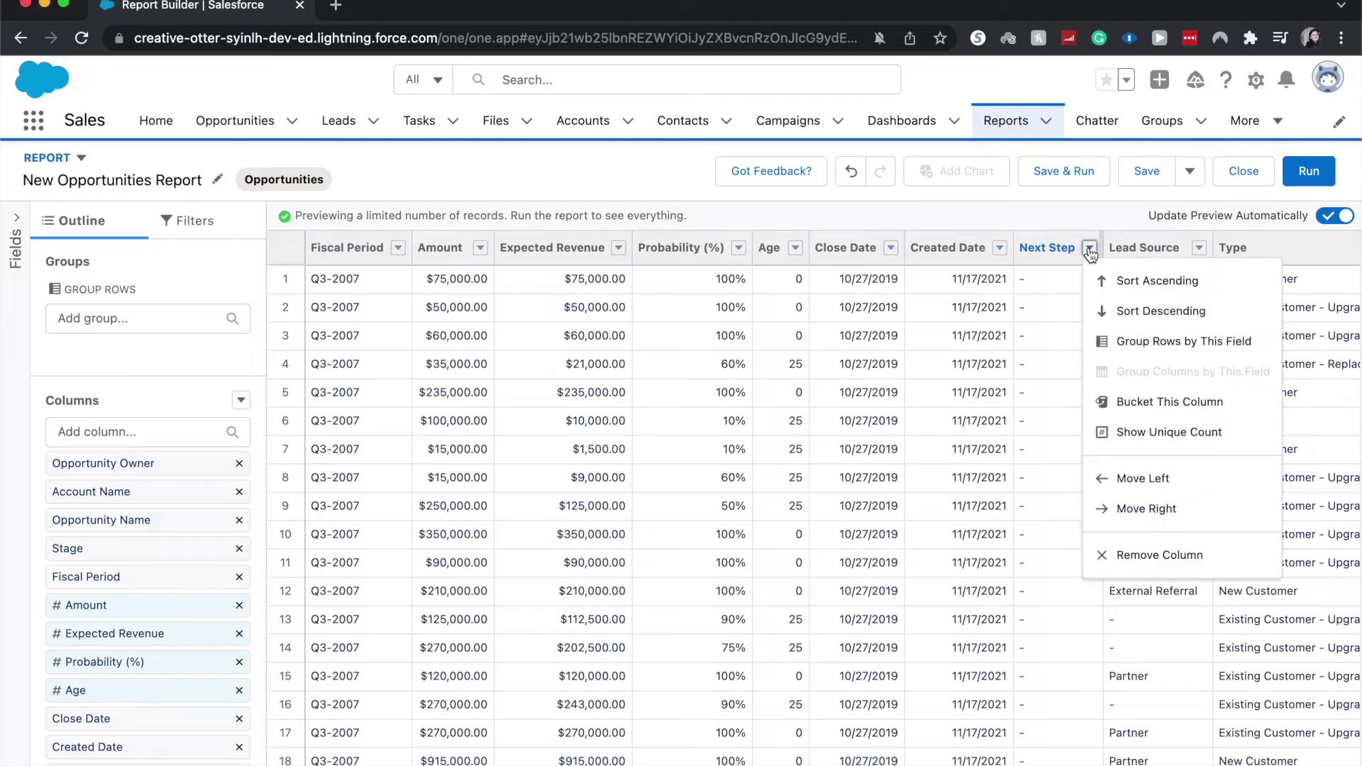
{"action": "left_click", "coordinate": [1141, 555]}
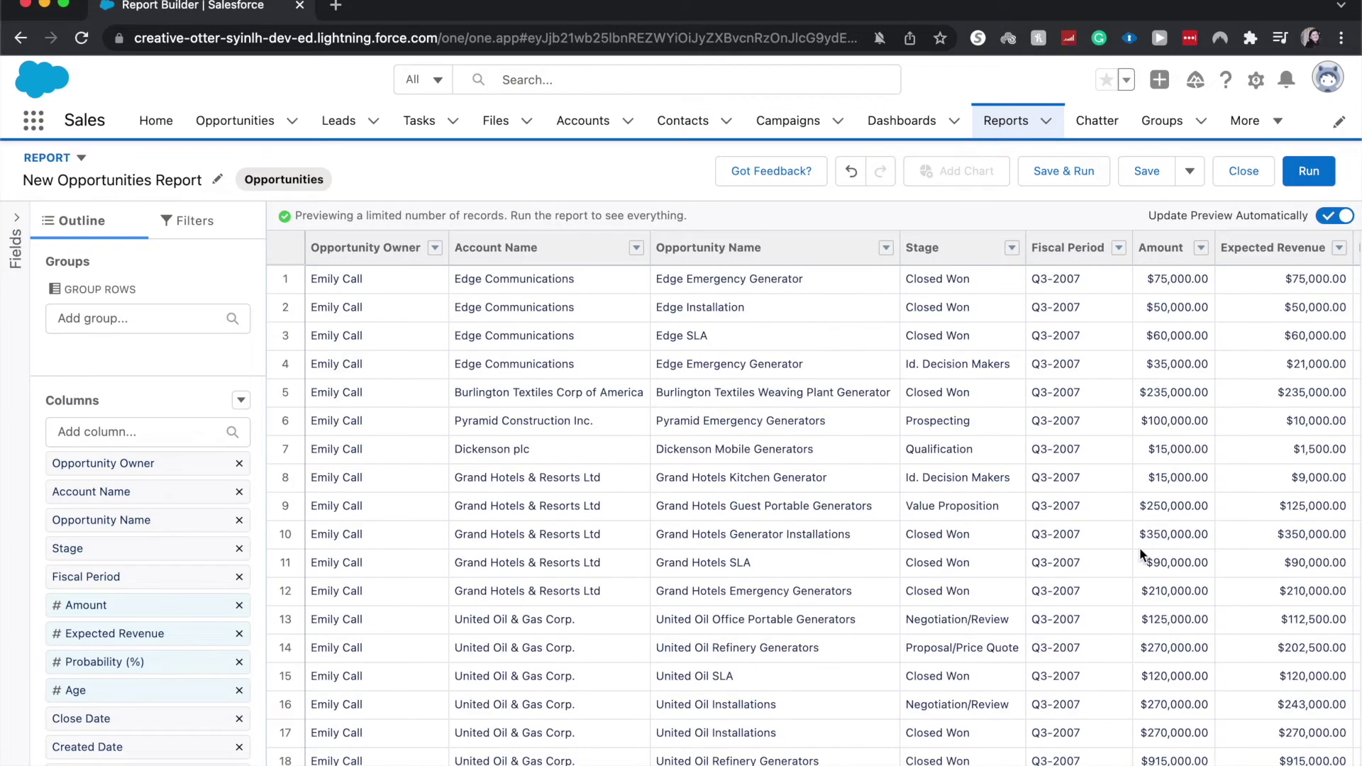
{"action": "scroll", "coordinate": [1139, 547], "scroll_direction": "right", "scroll_amount": 2}
{"action": "scroll", "coordinate": [1141, 547], "scroll_direction": "right", "scroll_amount": 2}
{"action": "scroll", "coordinate": [1140, 555], "scroll_direction": "right", "scroll_amount": 3}
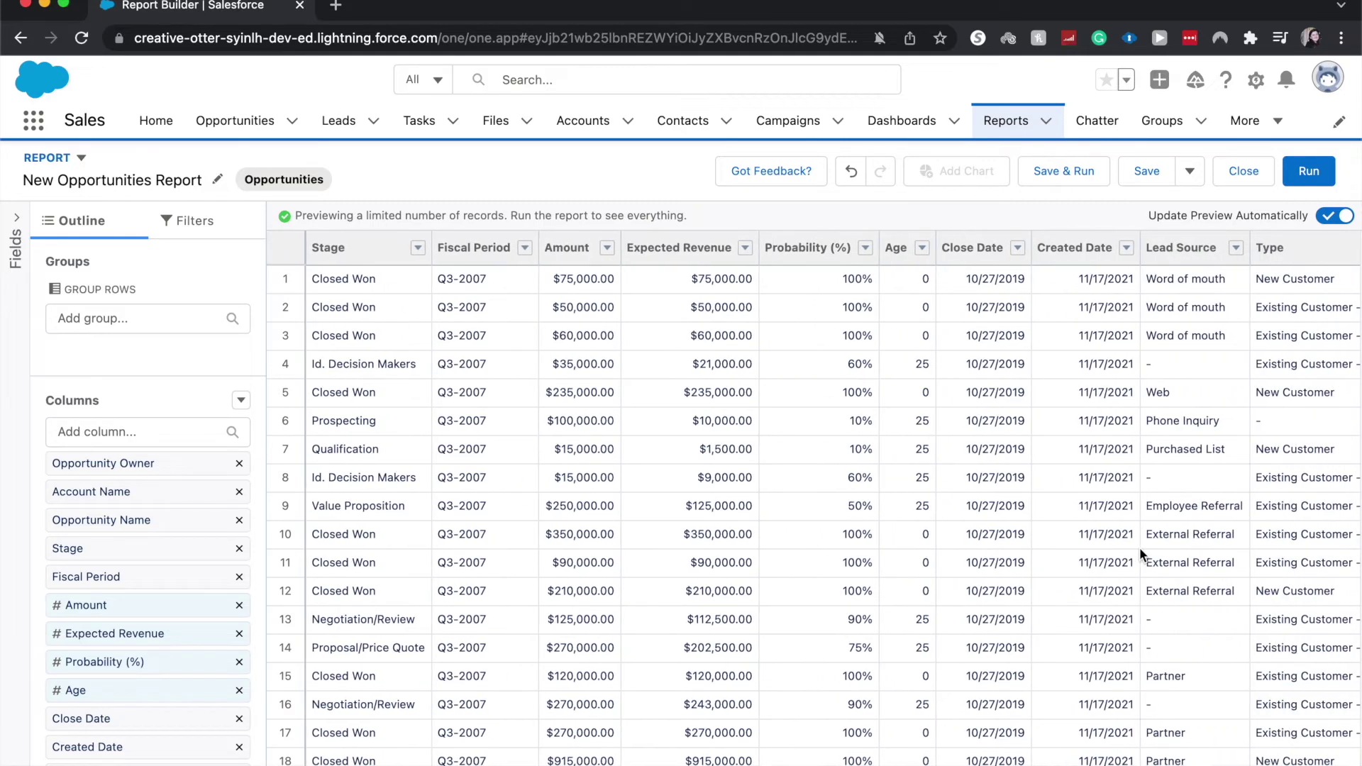
{"action": "scroll", "coordinate": [1140, 555], "scroll_direction": "right", "scroll_amount": 1}
{"action": "scroll", "coordinate": [1141, 547], "scroll_direction": "right", "scroll_amount": 1}
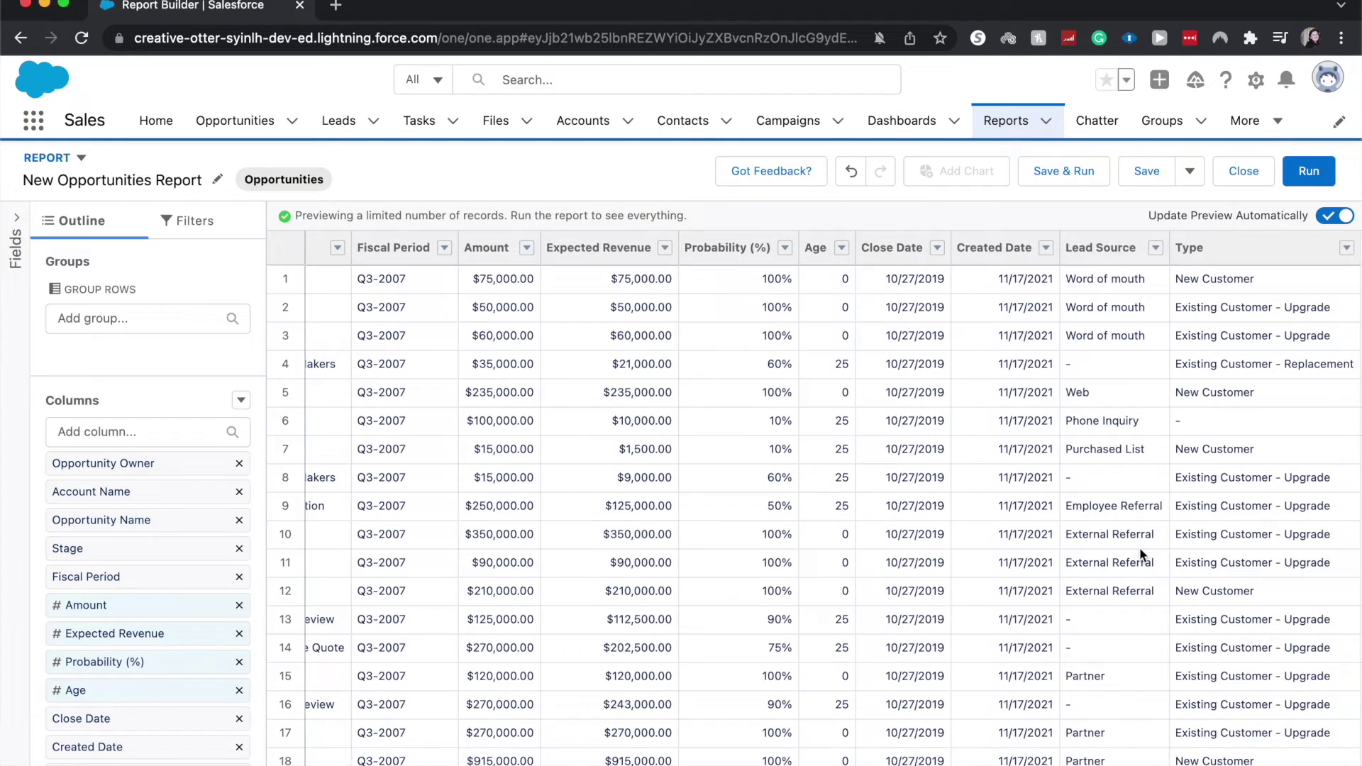
{"action": "scroll", "coordinate": [1141, 547], "scroll_direction": "left", "scroll_amount": 3}
{"action": "scroll", "coordinate": [1141, 554], "scroll_direction": "left", "scroll_amount": 3}
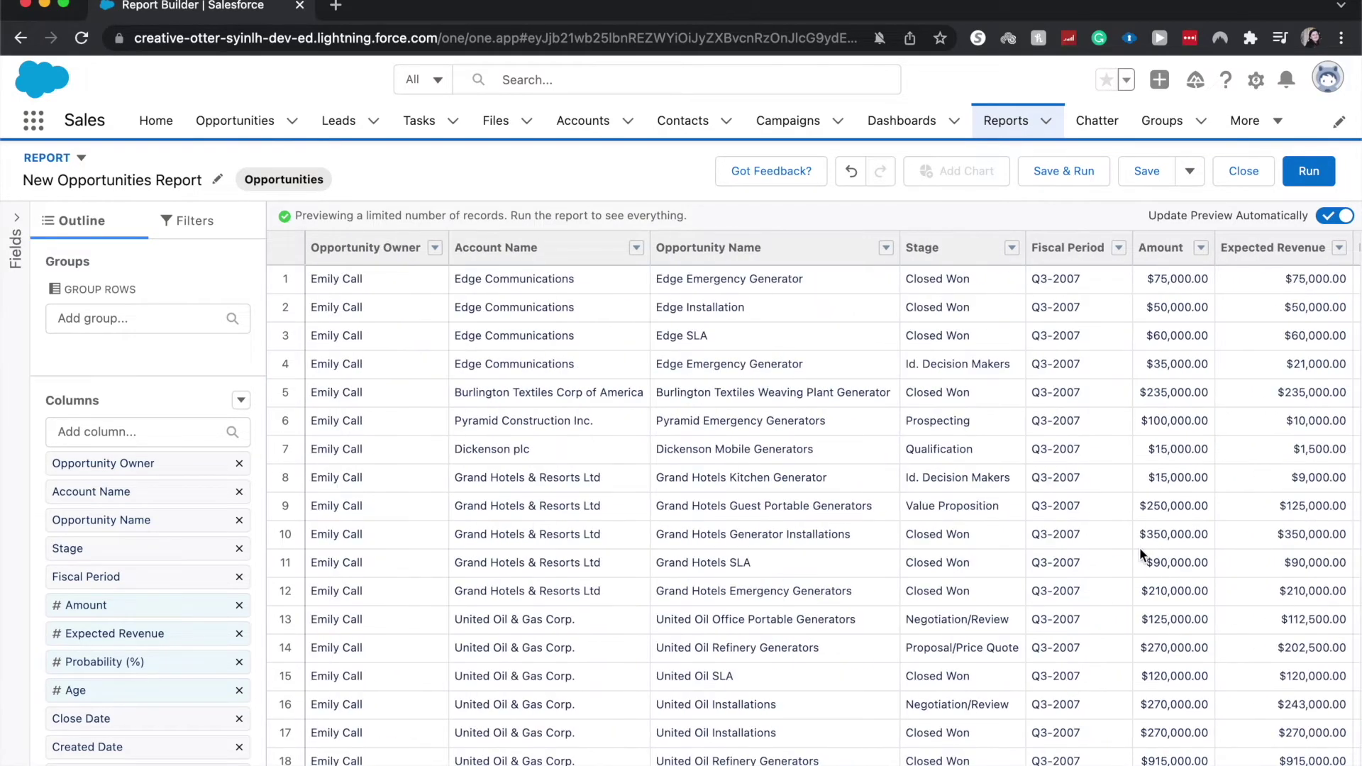
Set the Opportunity Status filter to Closed Won and apply it
{"action": "left_click", "coordinate": [177, 226]}
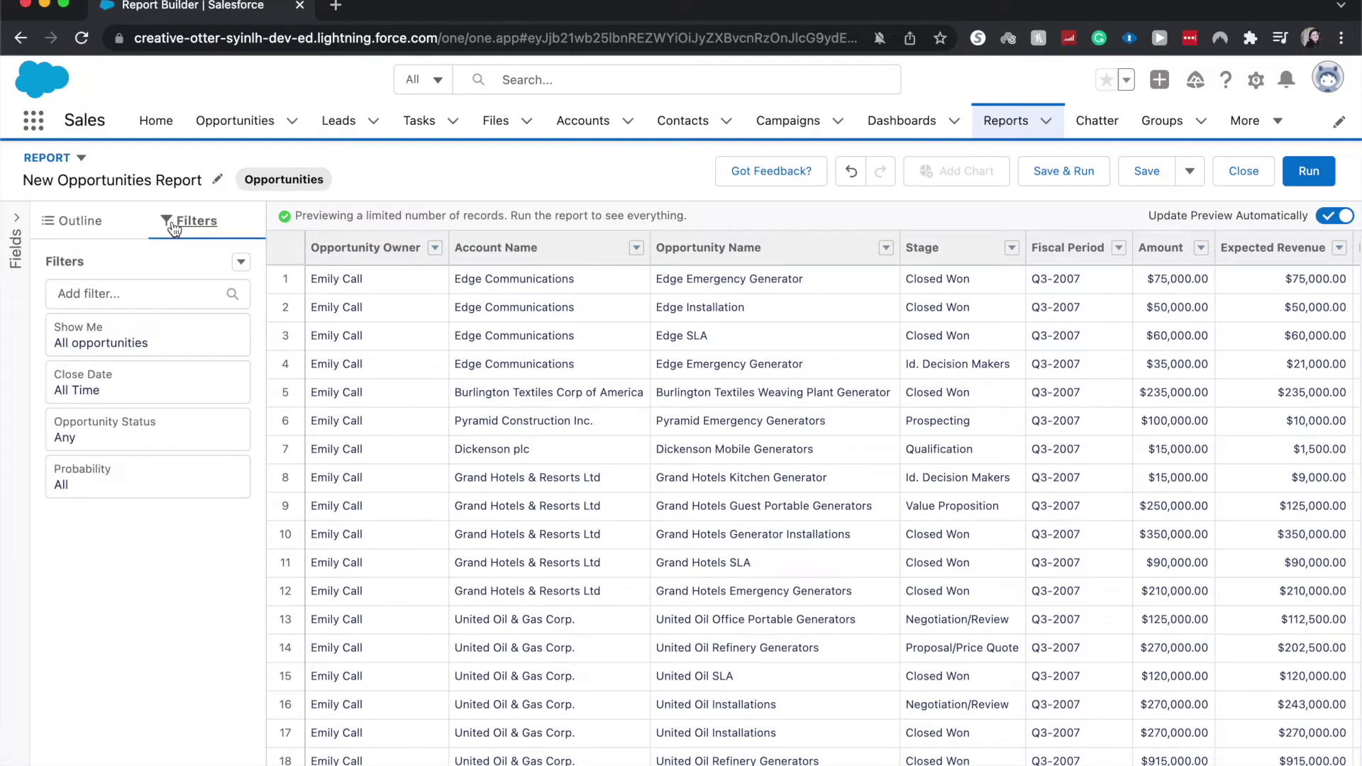
{"action": "left_click", "coordinate": [123, 426]}
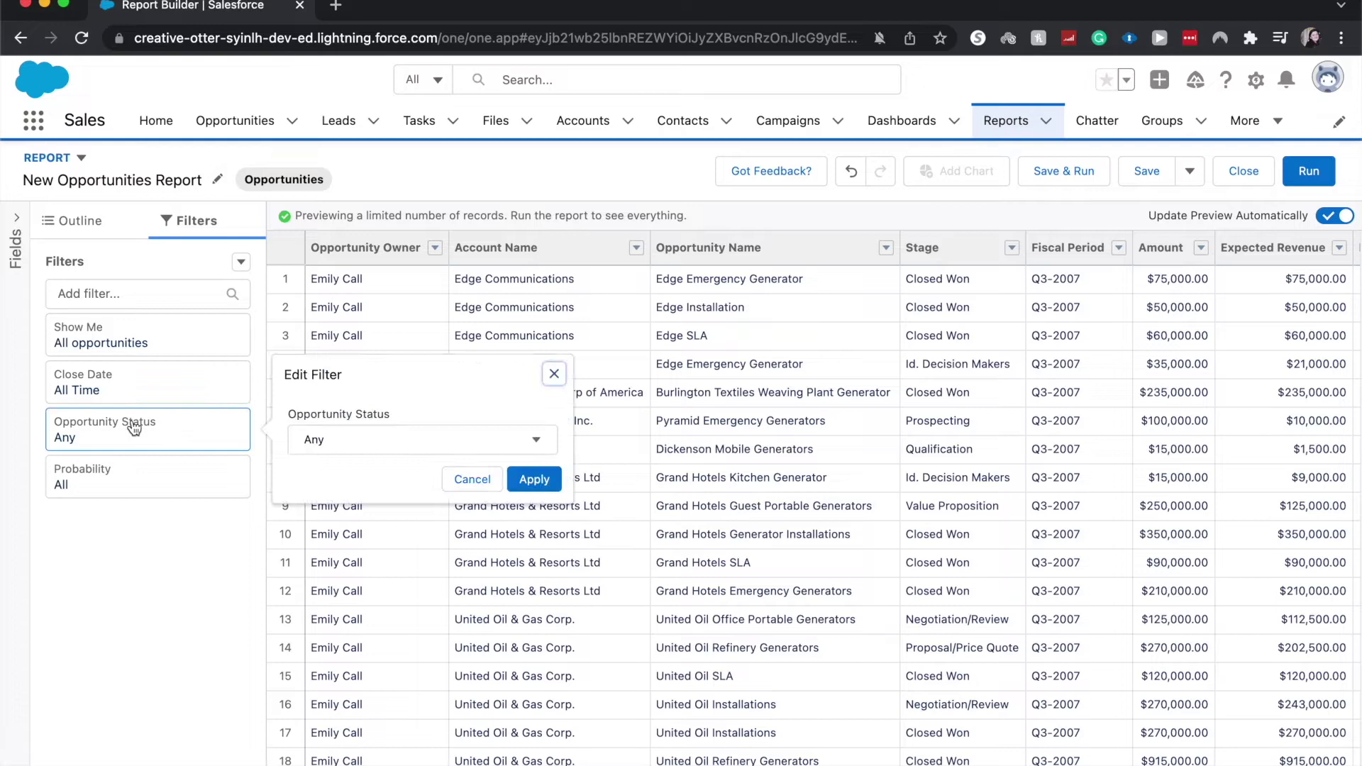
{"action": "left_click", "coordinate": [375, 437]}
{"action": "left_click", "coordinate": [374, 569]}
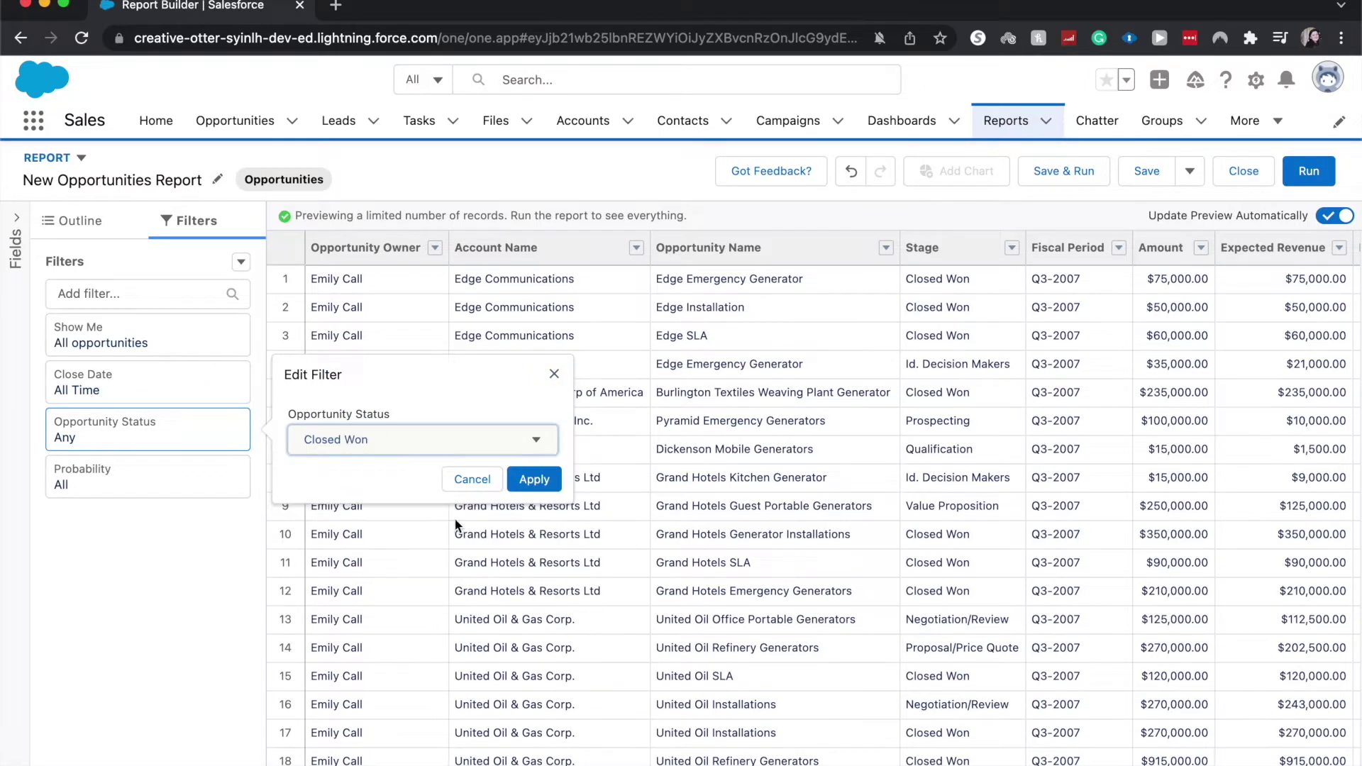
{"action": "left_click", "coordinate": [534, 479]}
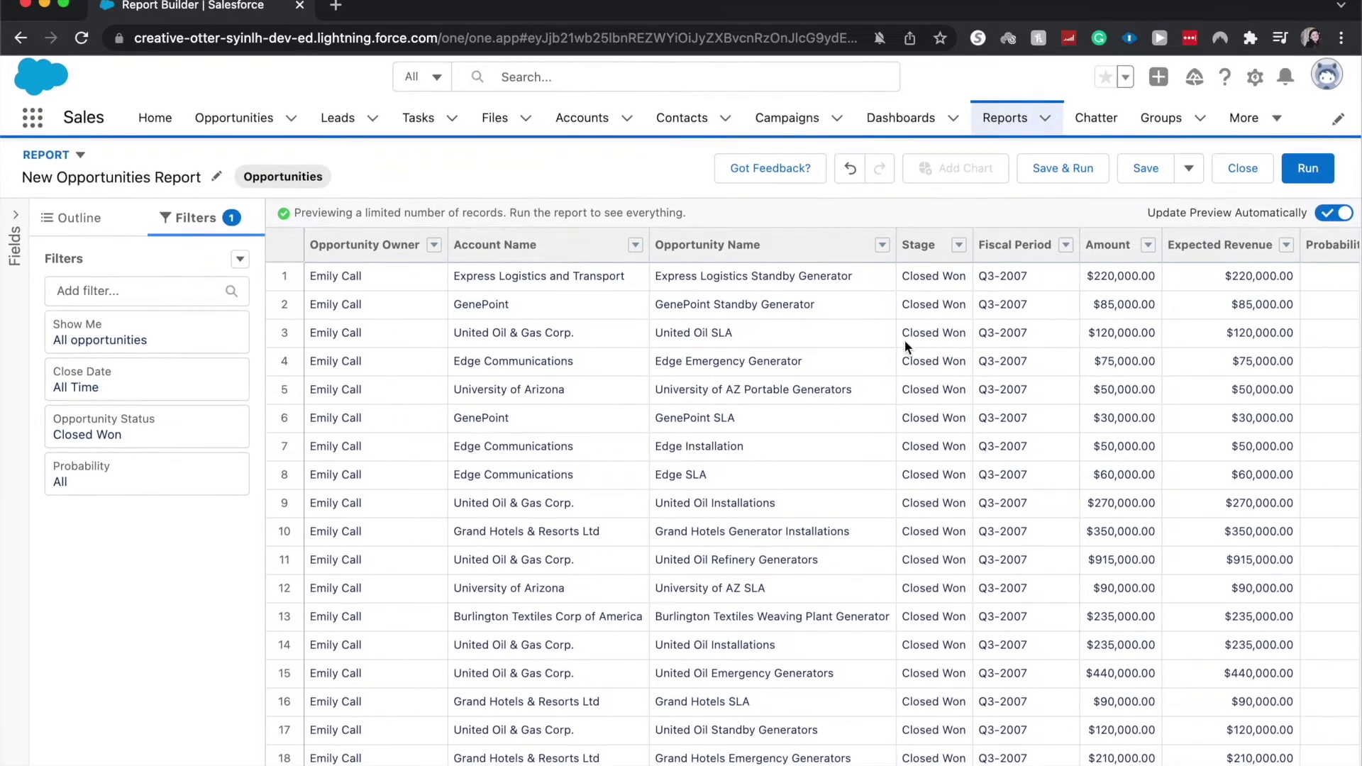
{"action": "scroll", "coordinate": [904, 340], "scroll_direction": "down", "scroll_amount": 1}
{"action": "scroll", "coordinate": [846, 506], "scroll_direction": "up", "scroll_amount": 1}
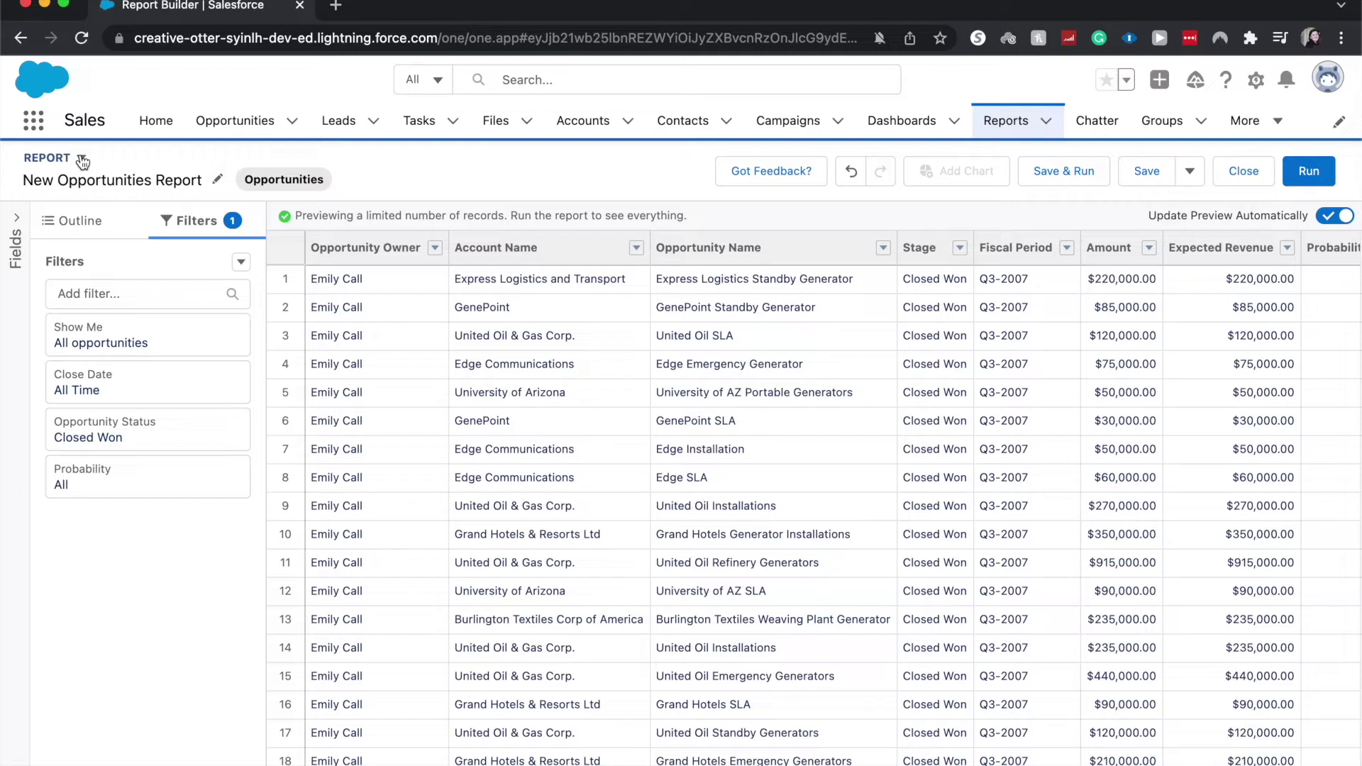
Switch the report format to Joined Report and confirm the conversion
{"action": "left_click", "coordinate": [81, 158]}
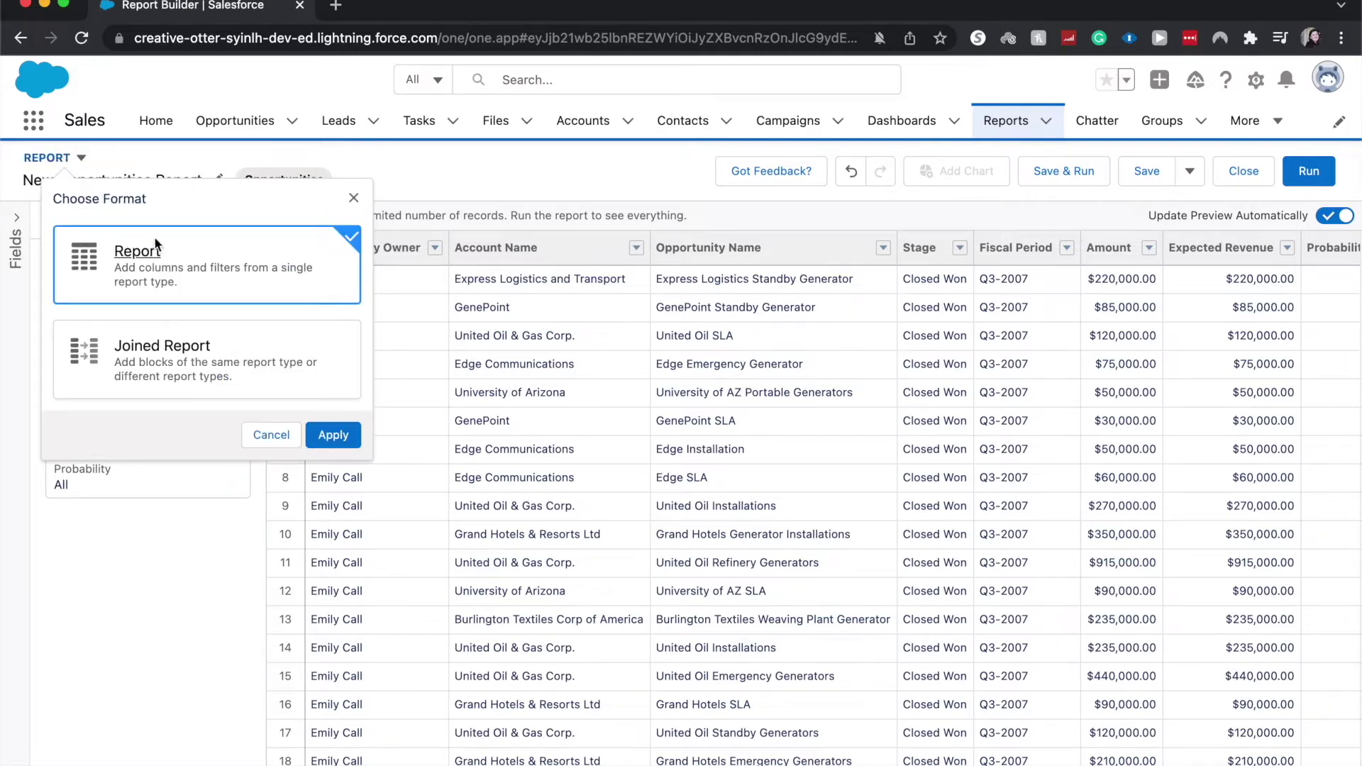
{"action": "left_click", "coordinate": [239, 358]}
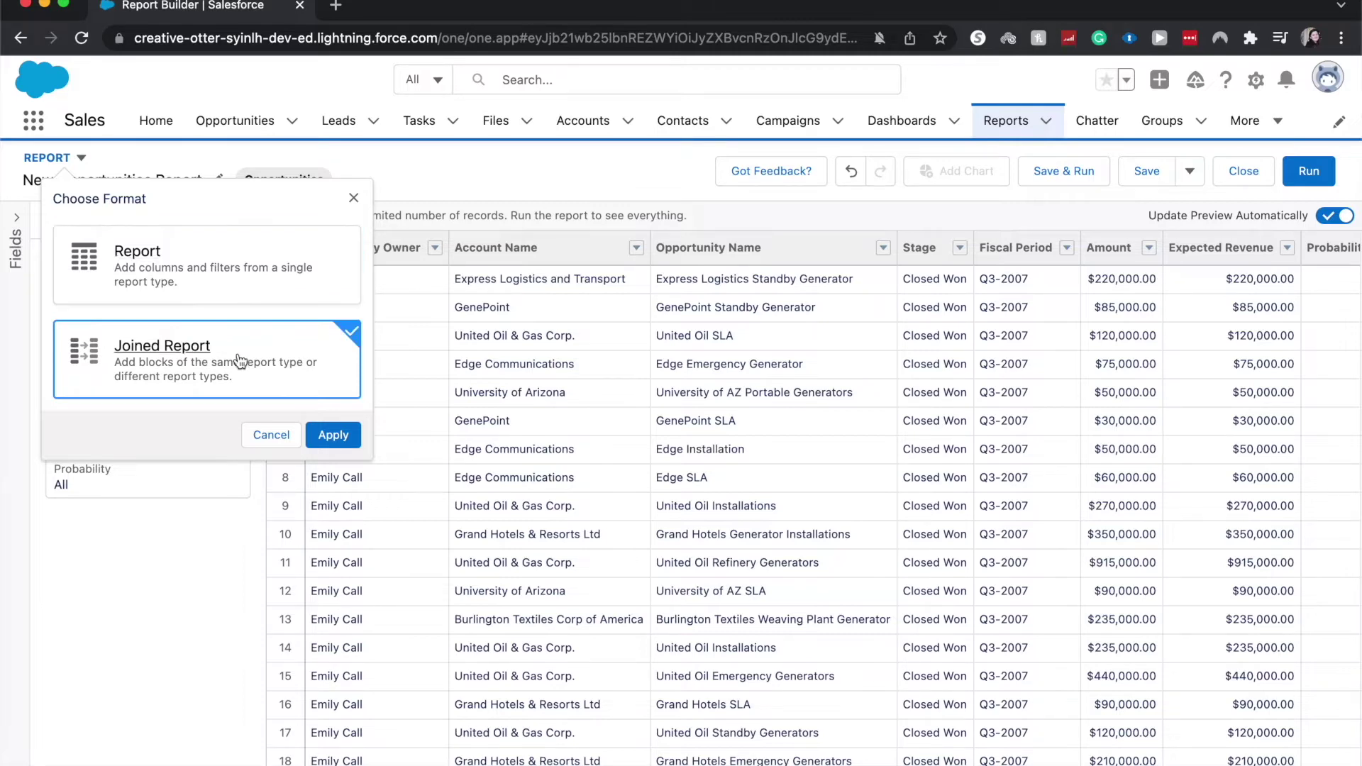
{"action": "left_click", "coordinate": [330, 435]}
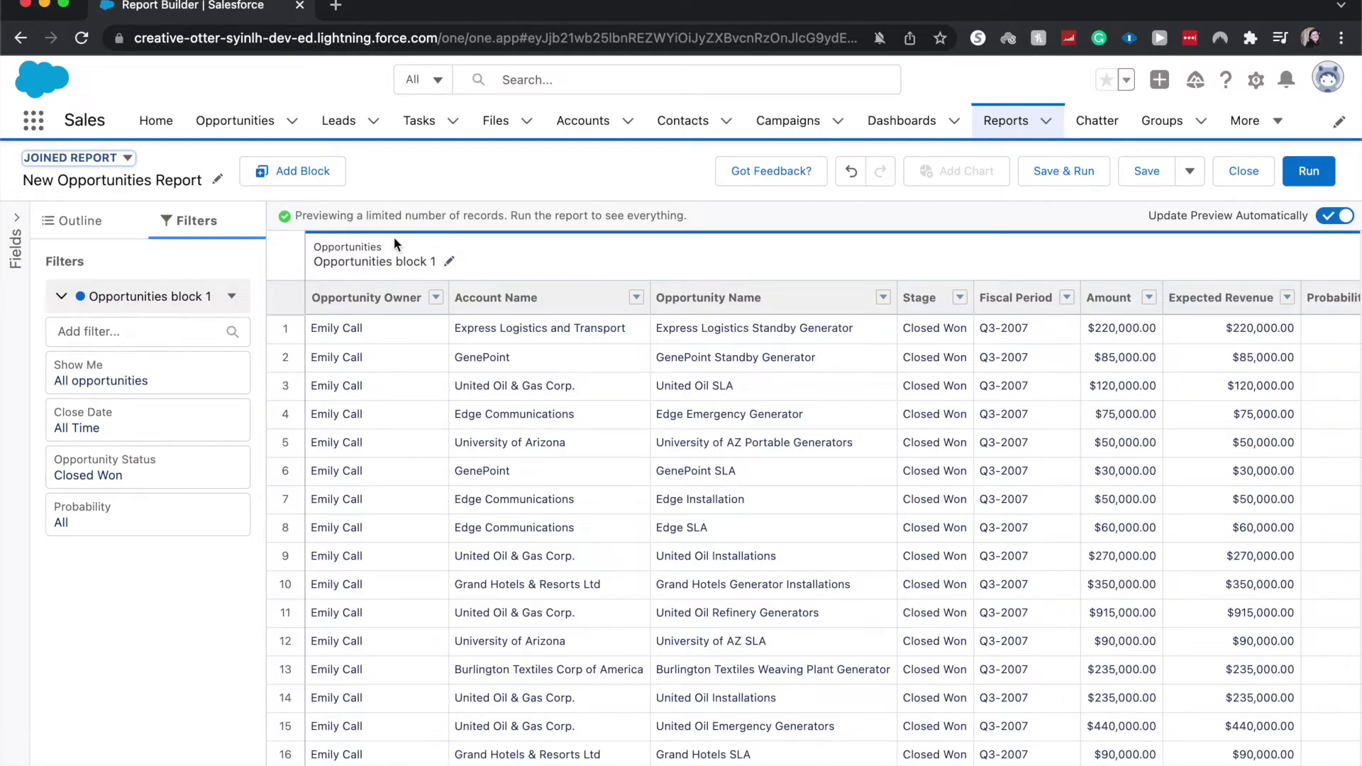
{"action": "scroll", "coordinate": [498, 293], "scroll_direction": "right", "scroll_amount": 2}
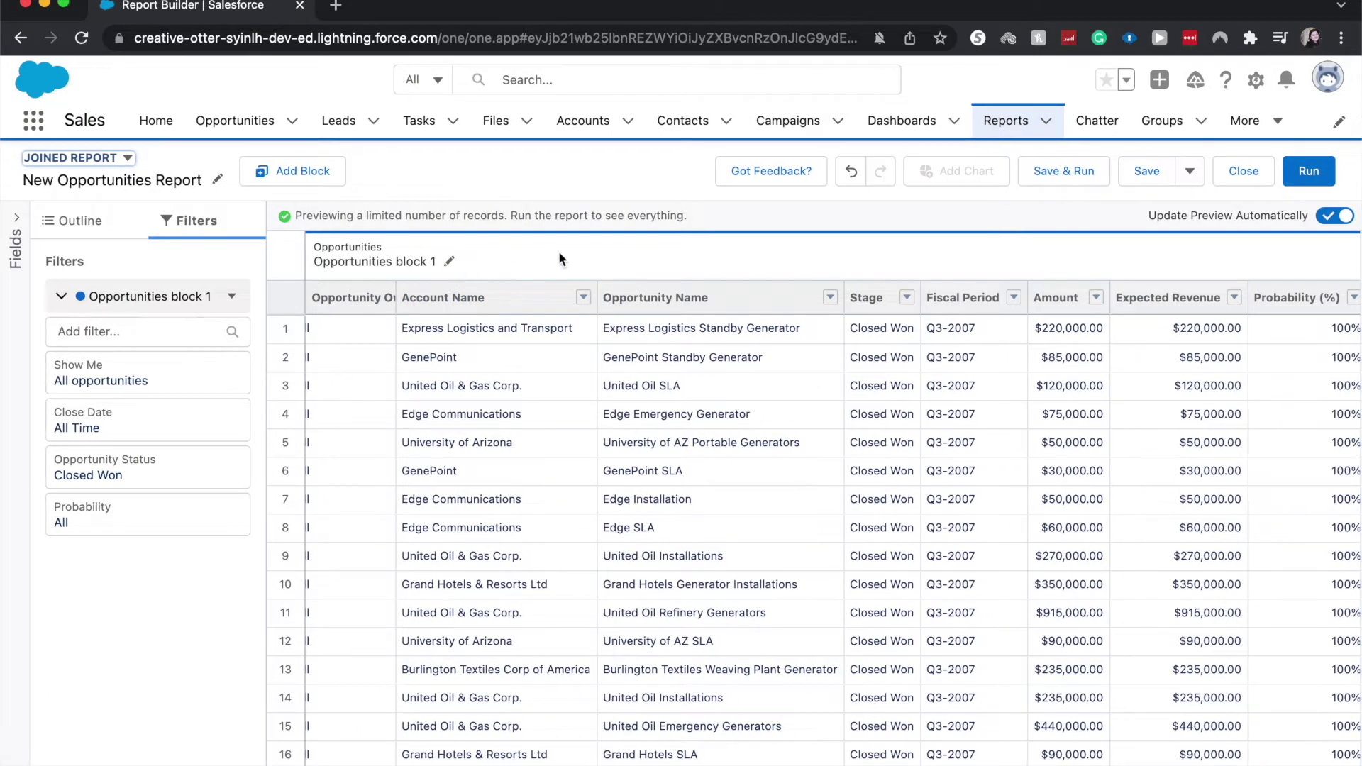
{"action": "scroll", "coordinate": [559, 251], "scroll_direction": "right", "scroll_amount": 3}
{"action": "scroll", "coordinate": [559, 253], "scroll_direction": "right", "scroll_amount": 7}
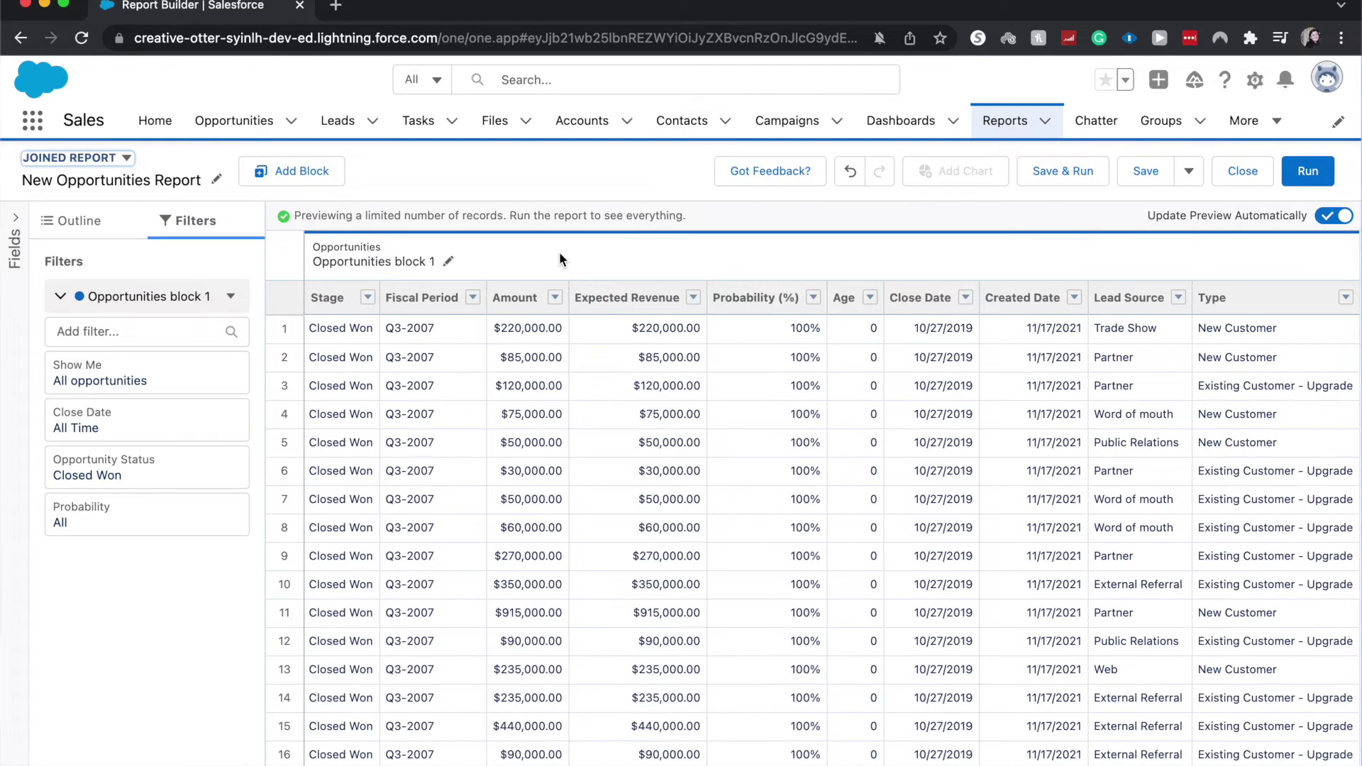
{"action": "scroll", "coordinate": [559, 253], "scroll_direction": "left", "scroll_amount": 2}
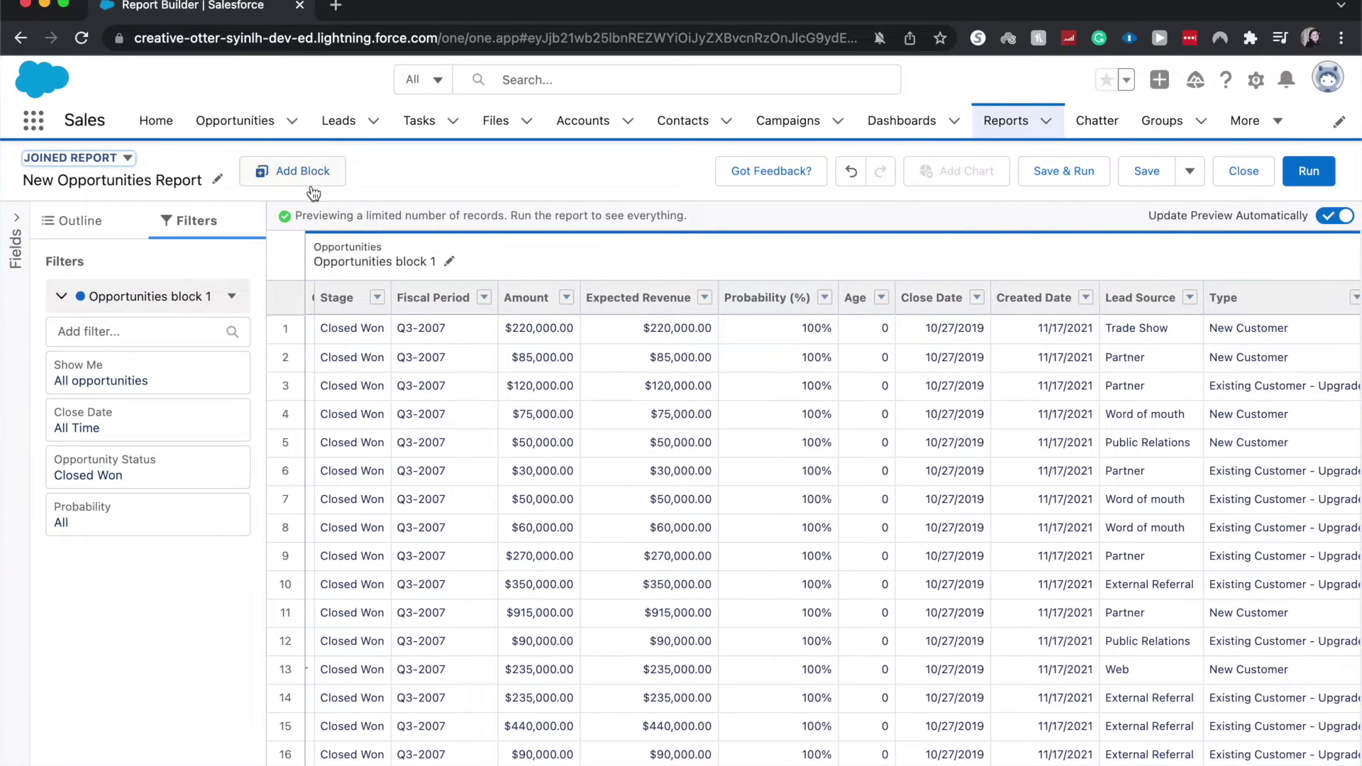
Start adding a new block, bringing up Choose Report Type with Opportunities selected
{"action": "left_click", "coordinate": [284, 175]}
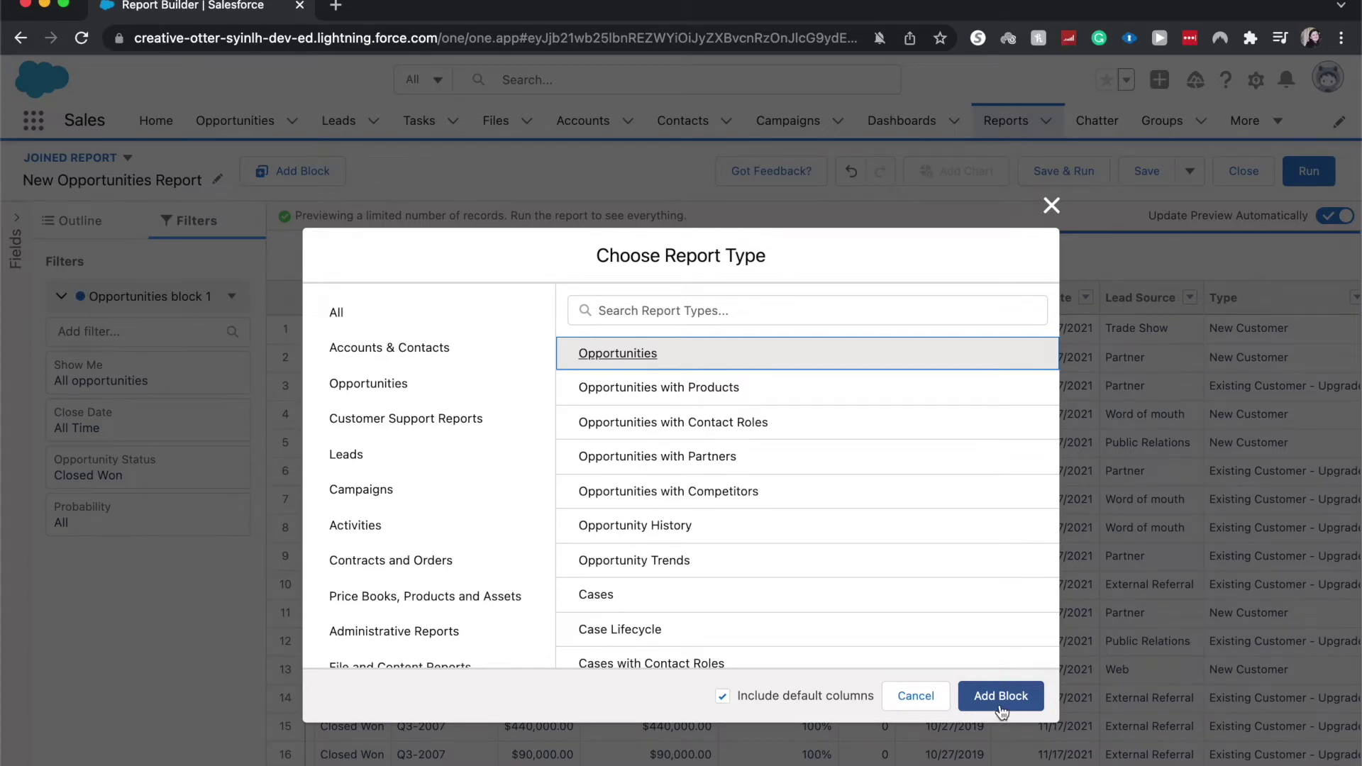
Add Opportunities block 2 to the joined report
{"action": "left_click", "coordinate": [1001, 697]}
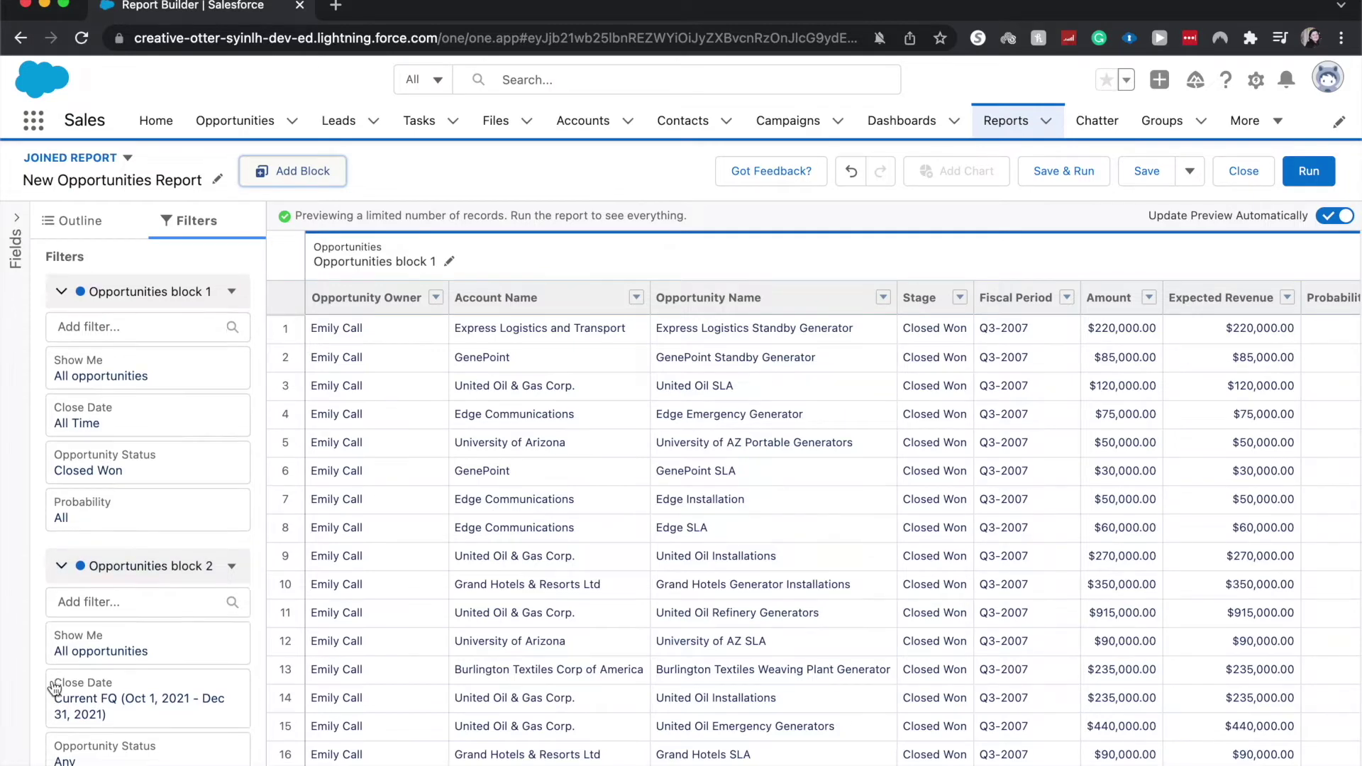
{"action": "scroll", "coordinate": [54, 682], "scroll_direction": "down", "scroll_amount": 1}
{"action": "scroll", "coordinate": [606, 557], "scroll_direction": "right", "scroll_amount": 5}
{"action": "scroll", "coordinate": [606, 556], "scroll_direction": "right", "scroll_amount": 10}
{"action": "scroll", "coordinate": [638, 564], "scroll_direction": "right", "scroll_amount": 10}
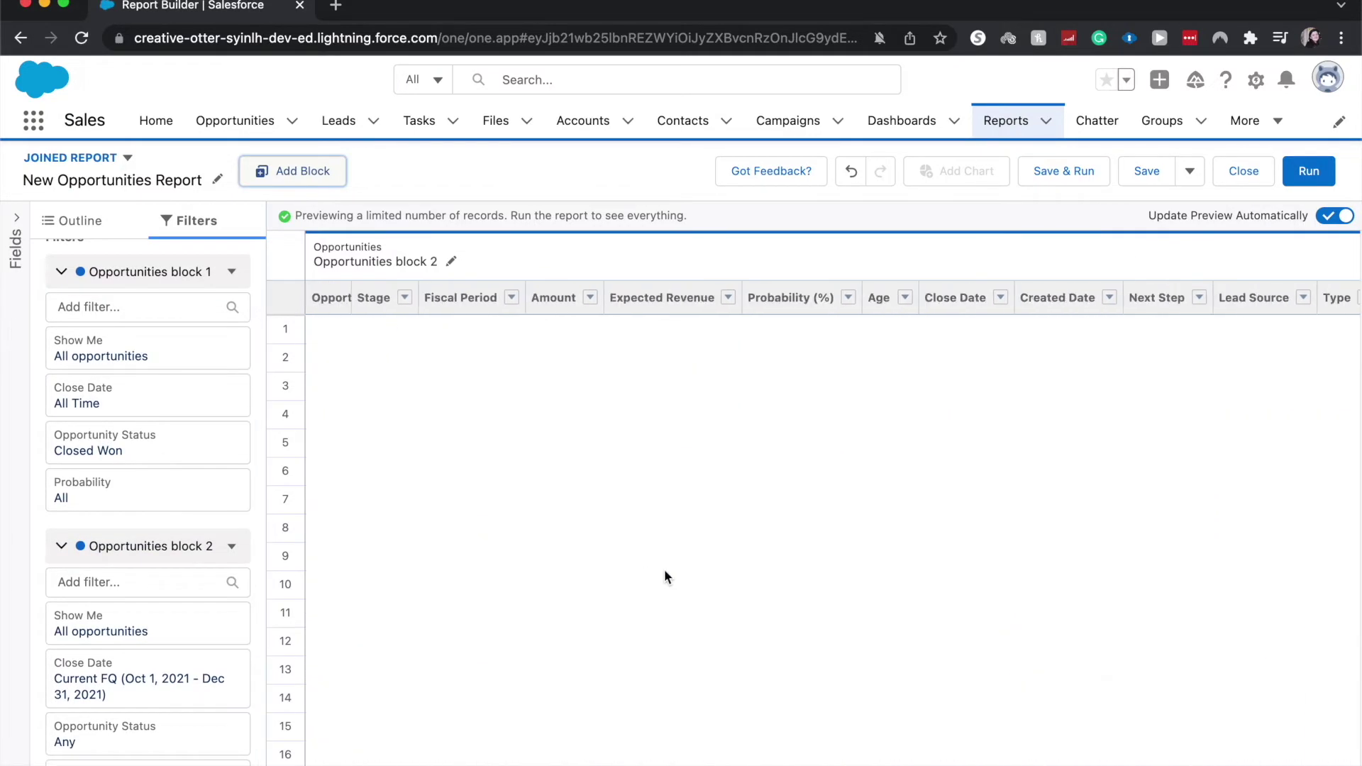
Set the second block's Close Date range to All Time and apply it
{"action": "left_click", "coordinate": [108, 683]}
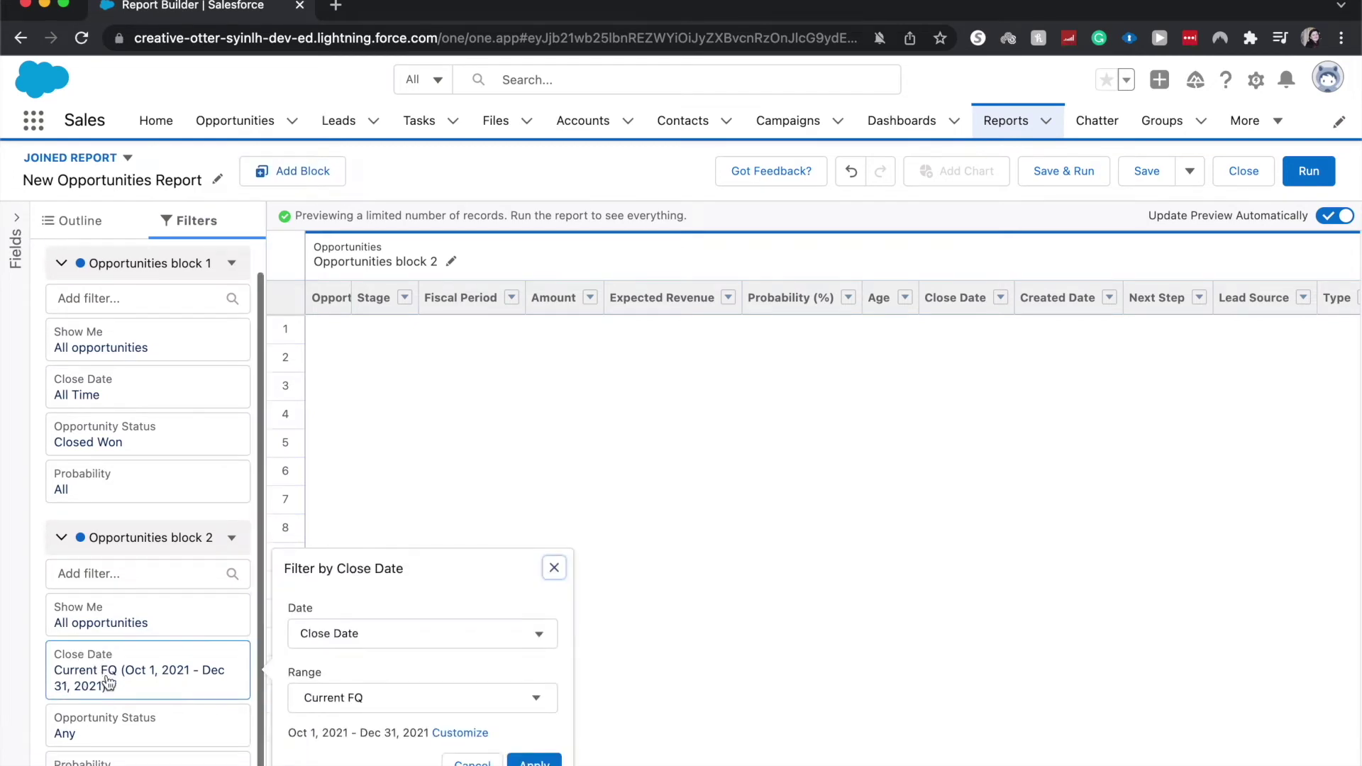
{"action": "left_click", "coordinate": [530, 708]}
{"action": "left_click", "coordinate": [461, 734]}
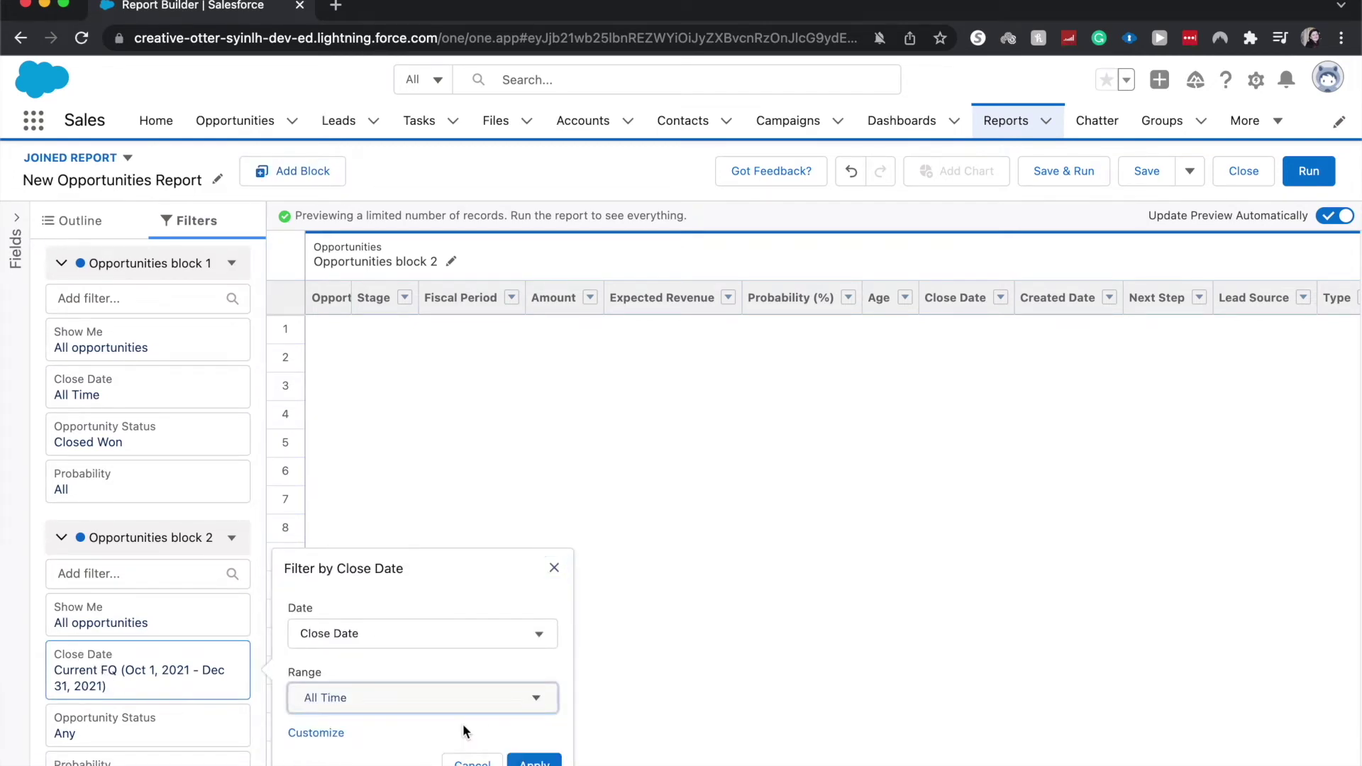
{"action": "left_click", "coordinate": [522, 763]}
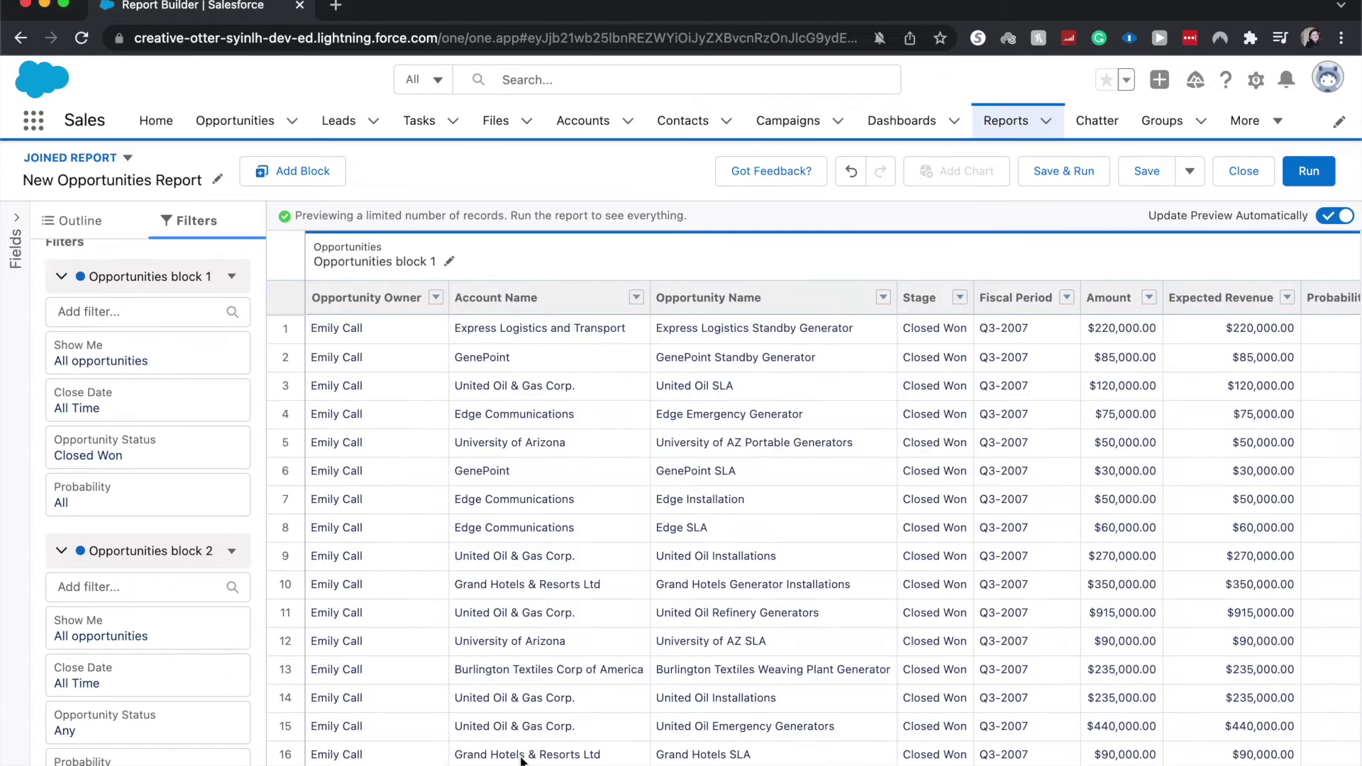
Set the second block's Opportunity Status filter to Closed and apply it
{"action": "left_click", "coordinate": [208, 726]}
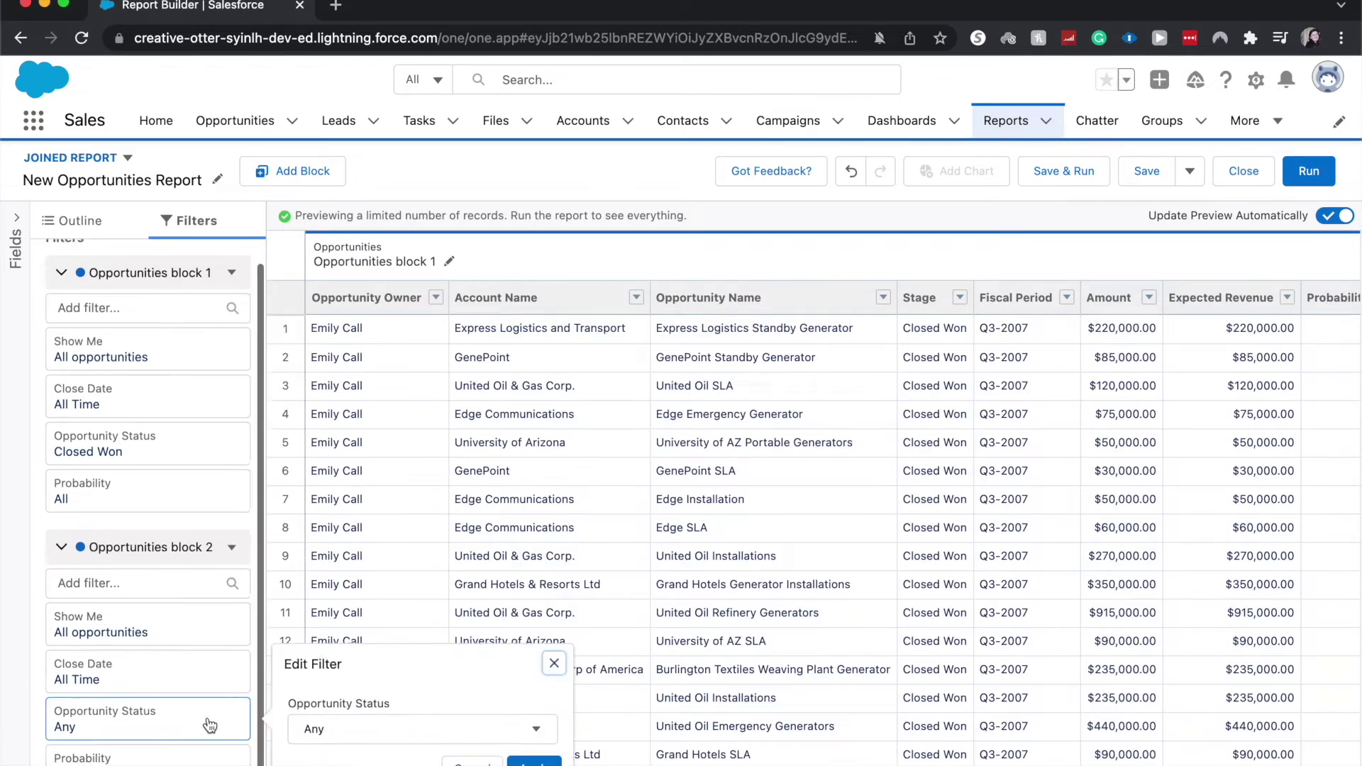
{"action": "left_click", "coordinate": [361, 732]}
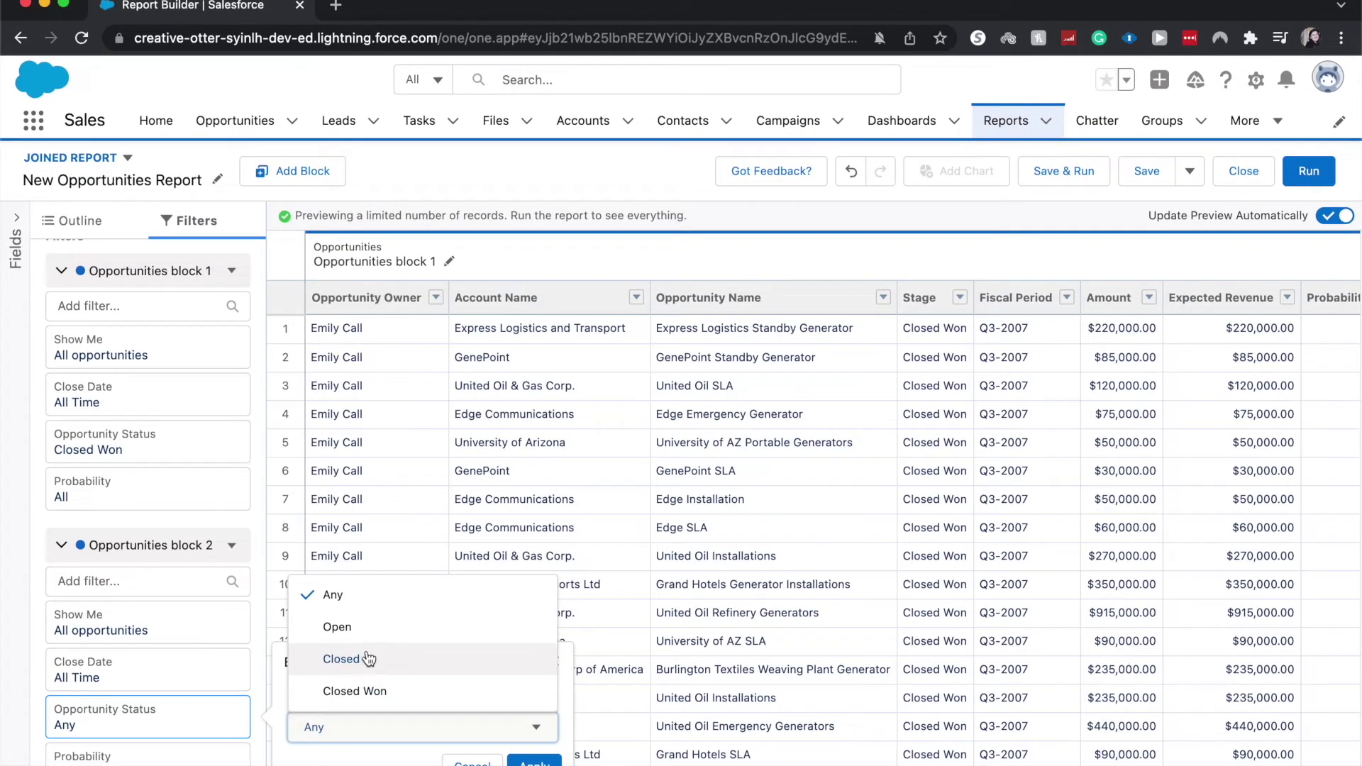
{"action": "left_click", "coordinate": [425, 658]}
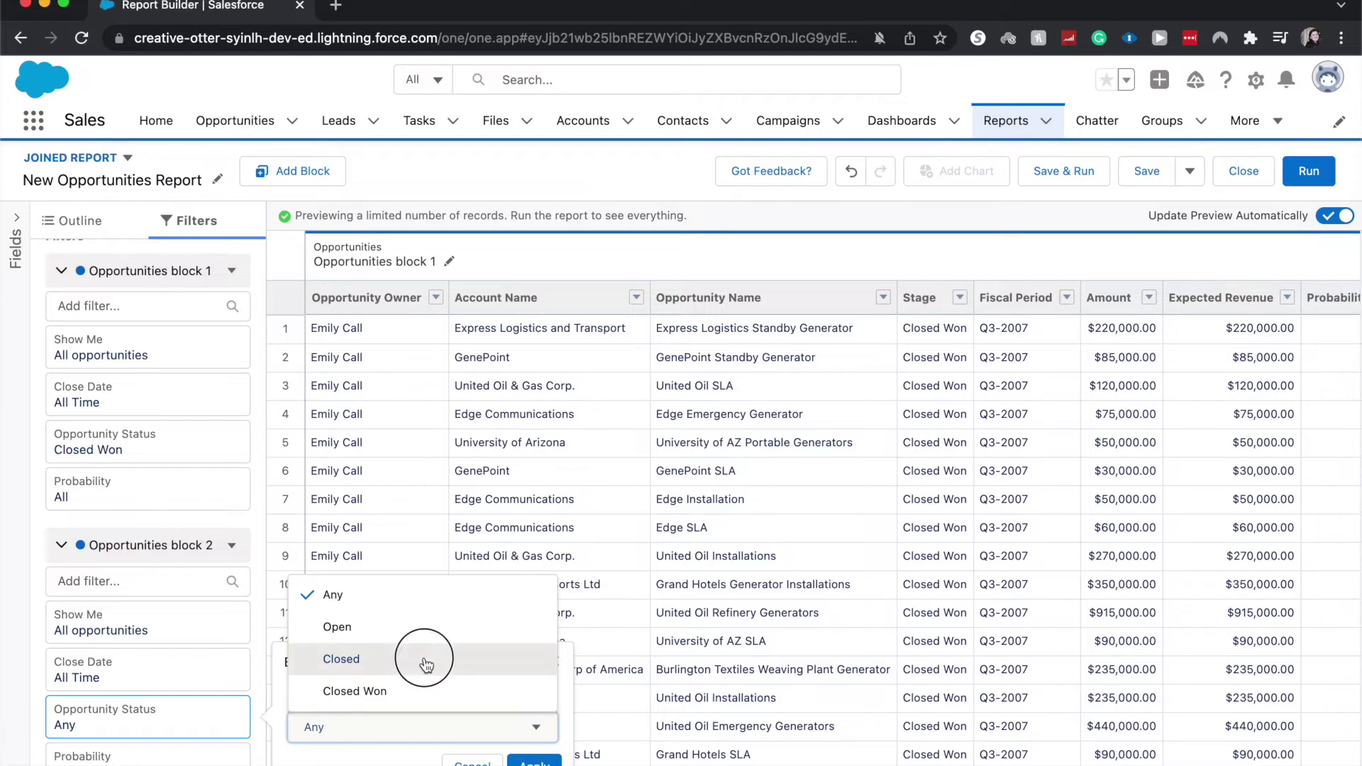
{"action": "left_click", "coordinate": [512, 762]}
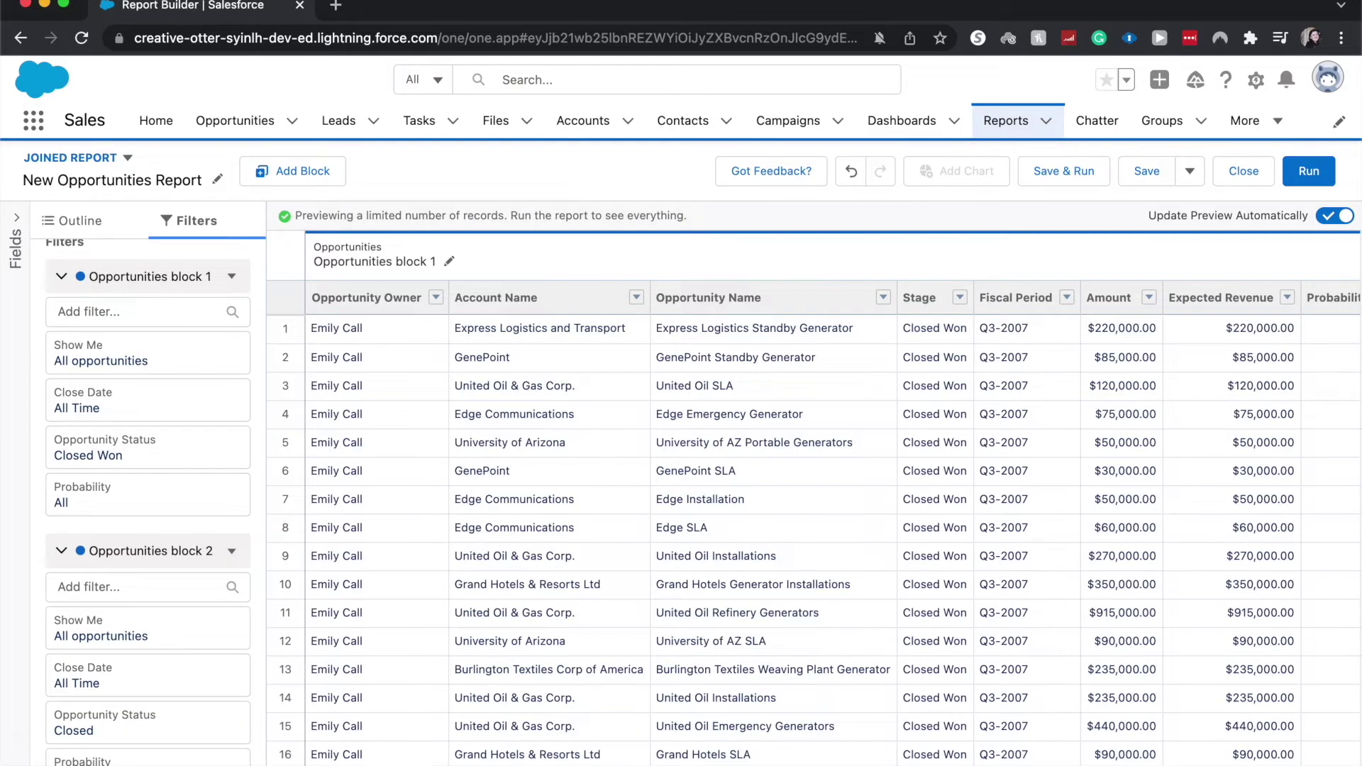
{"action": "scroll", "coordinate": [577, 698], "scroll_direction": "down", "scroll_amount": 1}
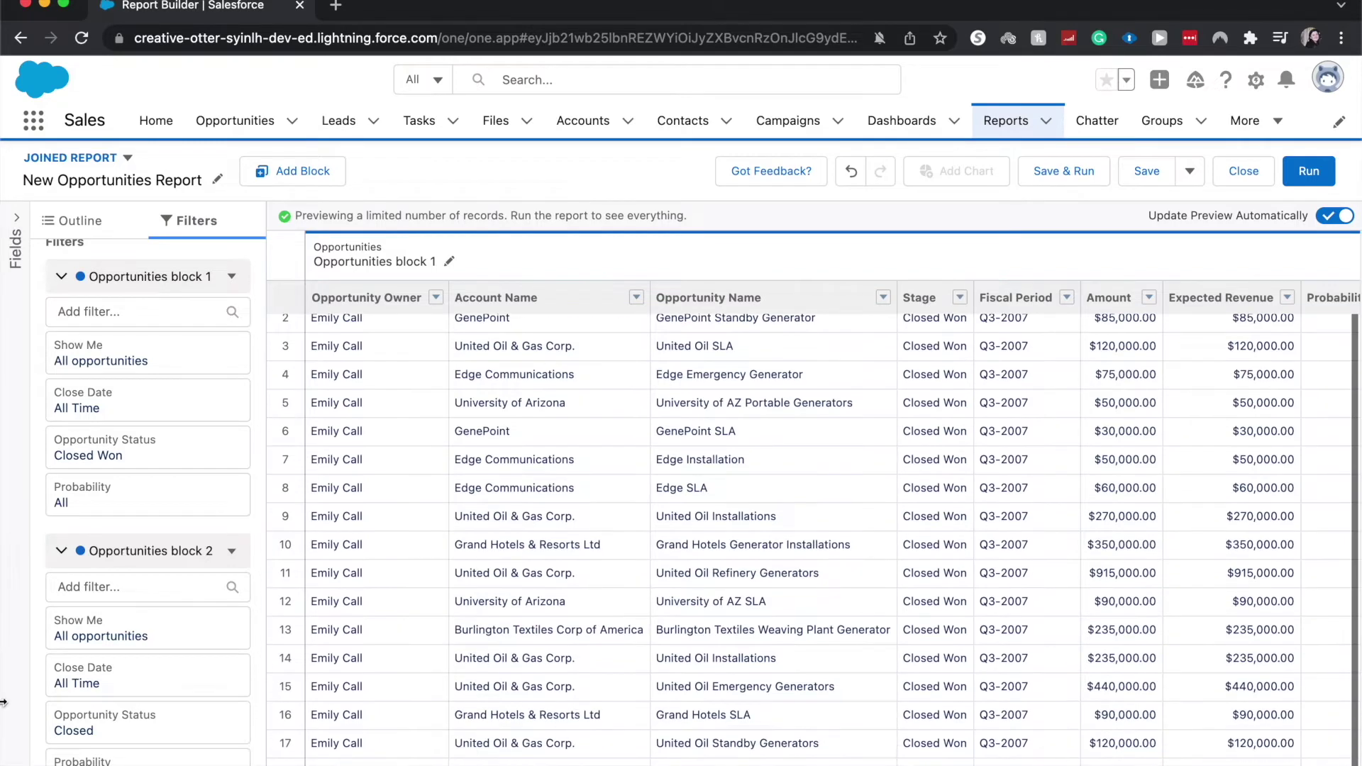
Return the second block's Opportunity Status filter to Any and apply it
{"action": "left_click", "coordinate": [64, 724]}
{"action": "left_click", "coordinate": [382, 728]}
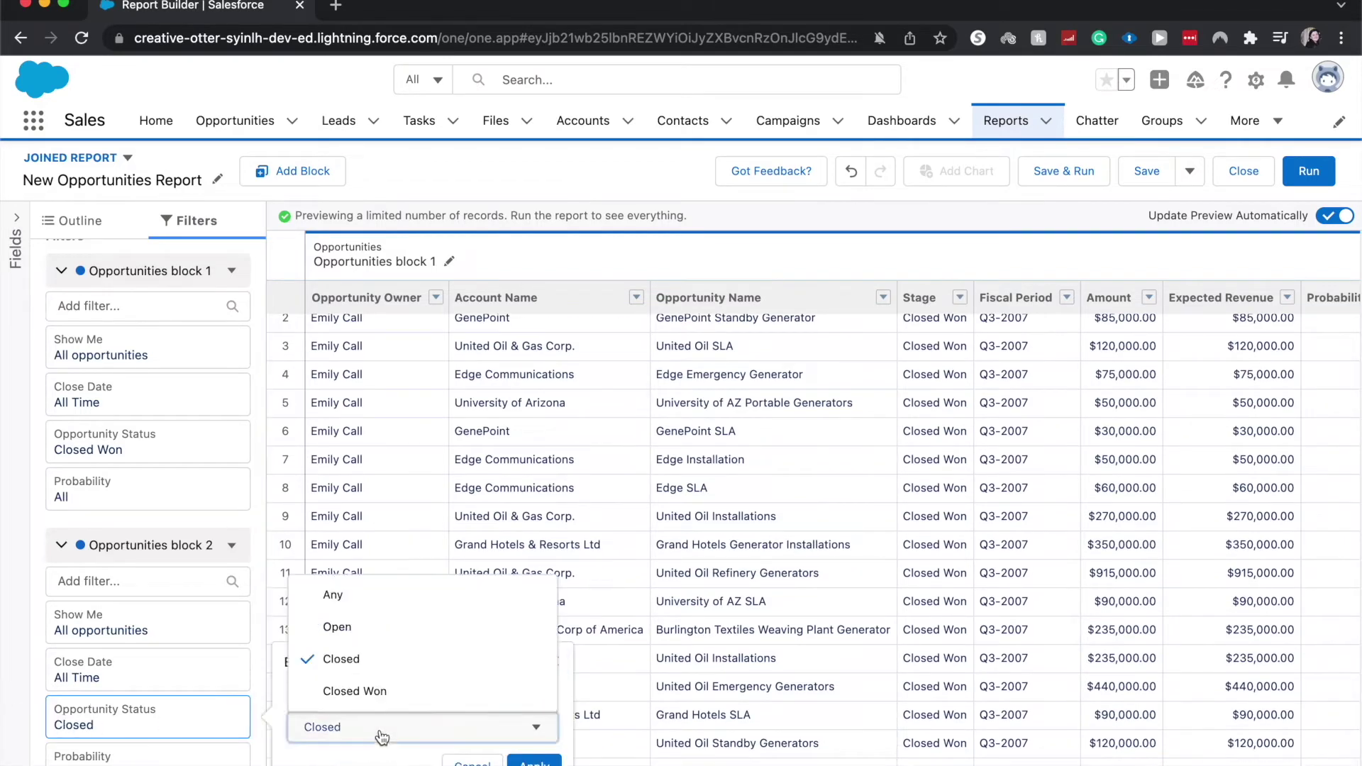
{"action": "left_click", "coordinate": [357, 596]}
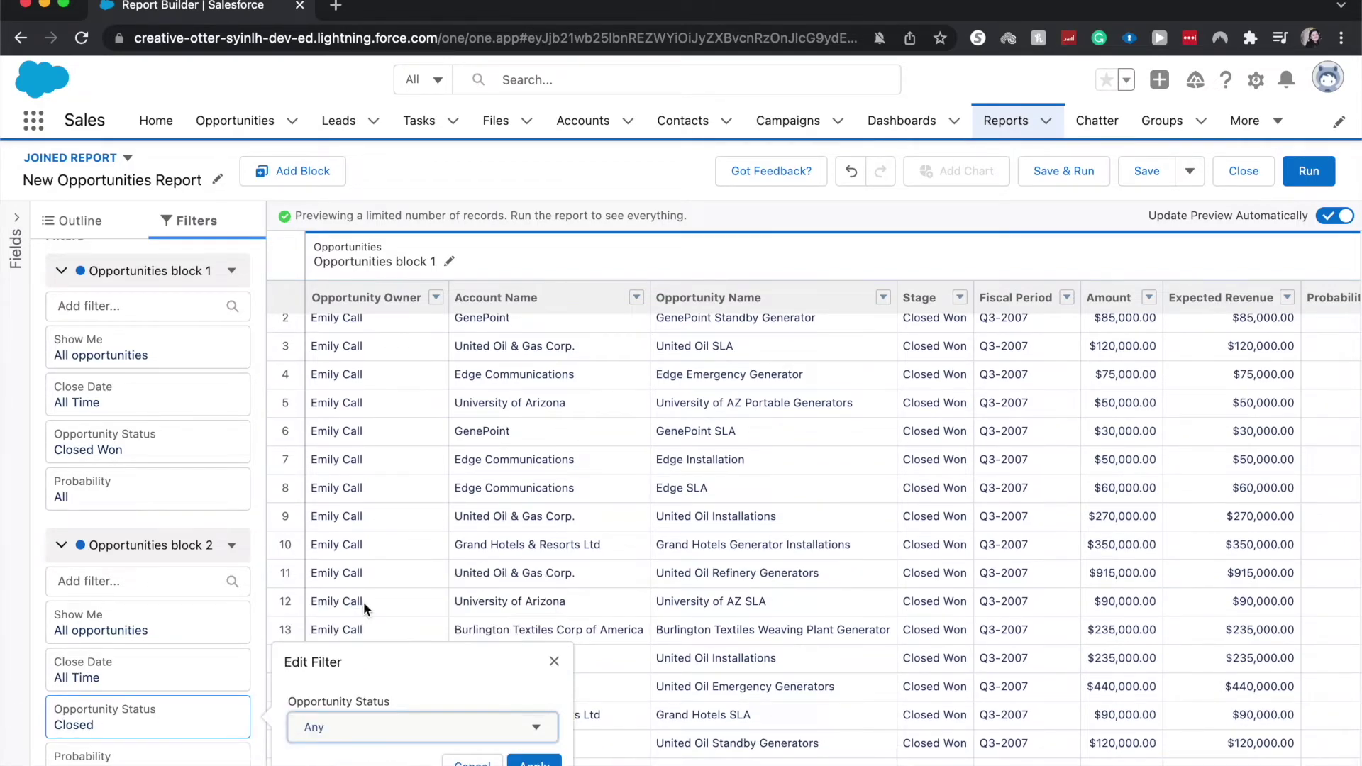
{"action": "left_click", "coordinate": [533, 762]}
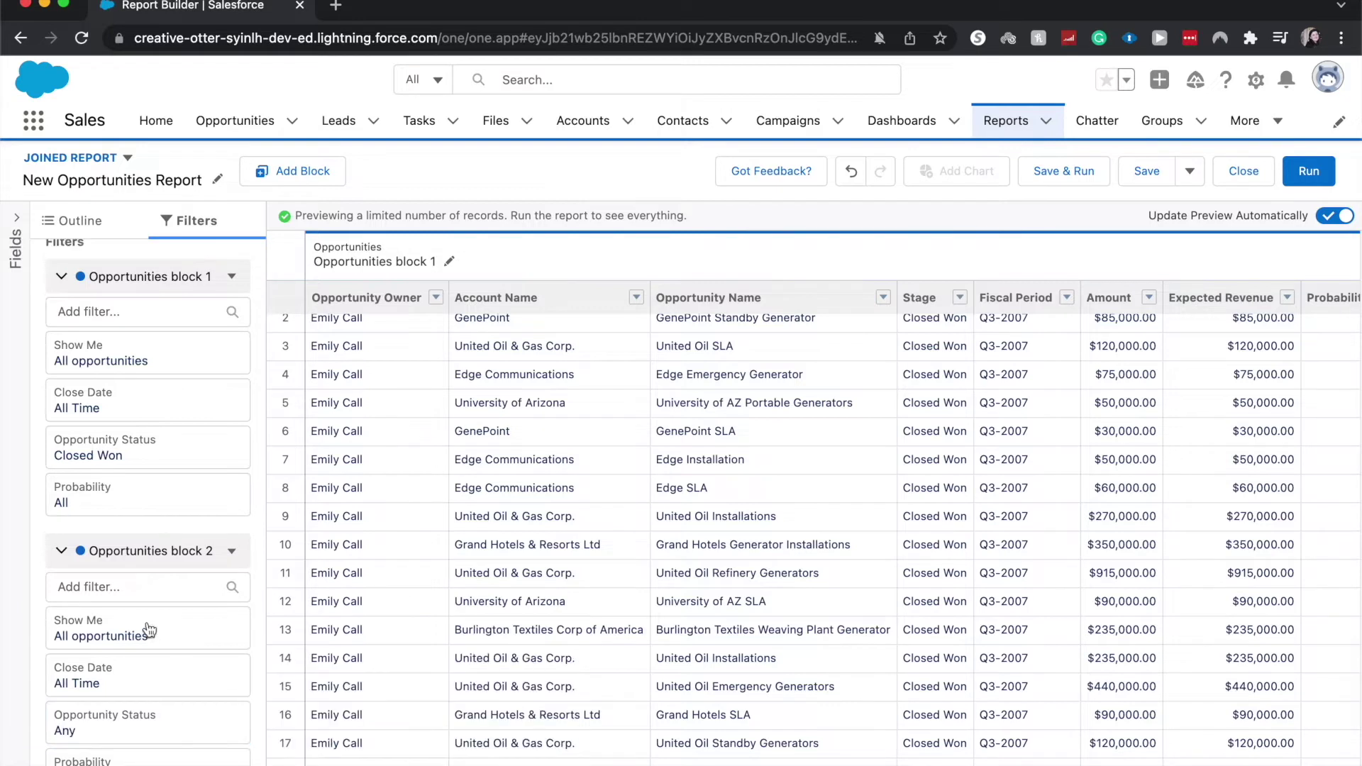
{"action": "left_click", "coordinate": [129, 588]}
{"action": "type", "text": "sta"}
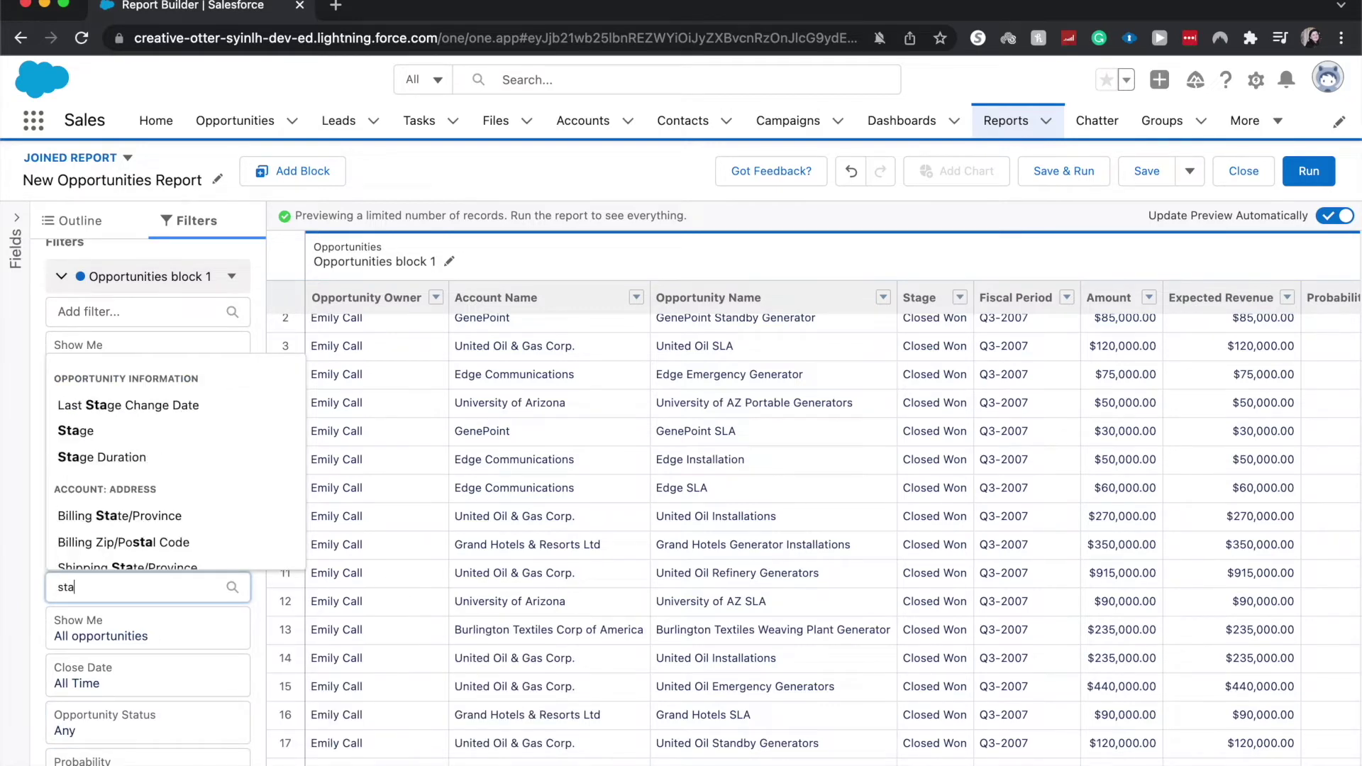
{"action": "type", "text": "ge"}
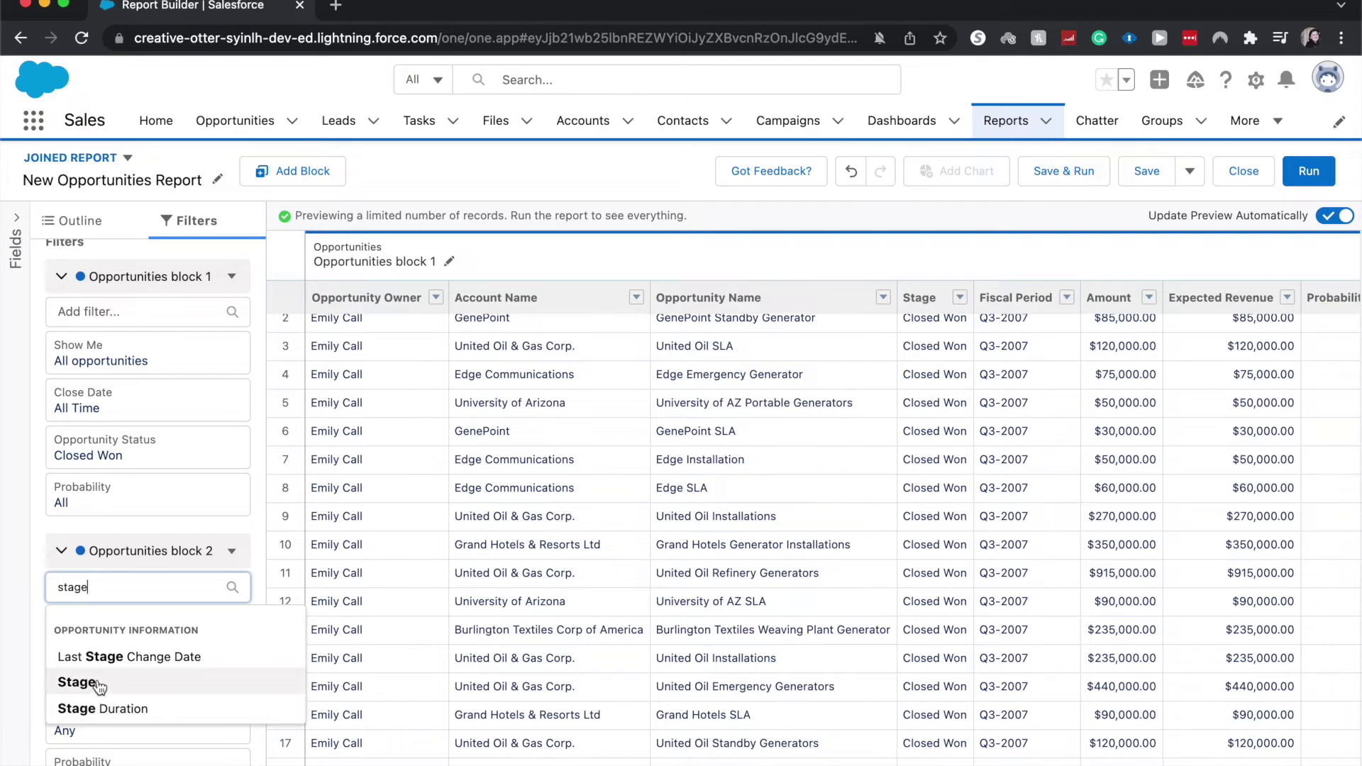
Add a Stage filter to the second block with Closed Lost selected and apply it
{"action": "left_click", "coordinate": [100, 683]}
{"action": "scroll", "coordinate": [329, 720], "scroll_direction": "down", "scroll_amount": 1}
{"action": "scroll", "coordinate": [328, 720], "scroll_direction": "down", "scroll_amount": 3}
{"action": "scroll", "coordinate": [338, 716], "scroll_direction": "down", "scroll_amount": 2}
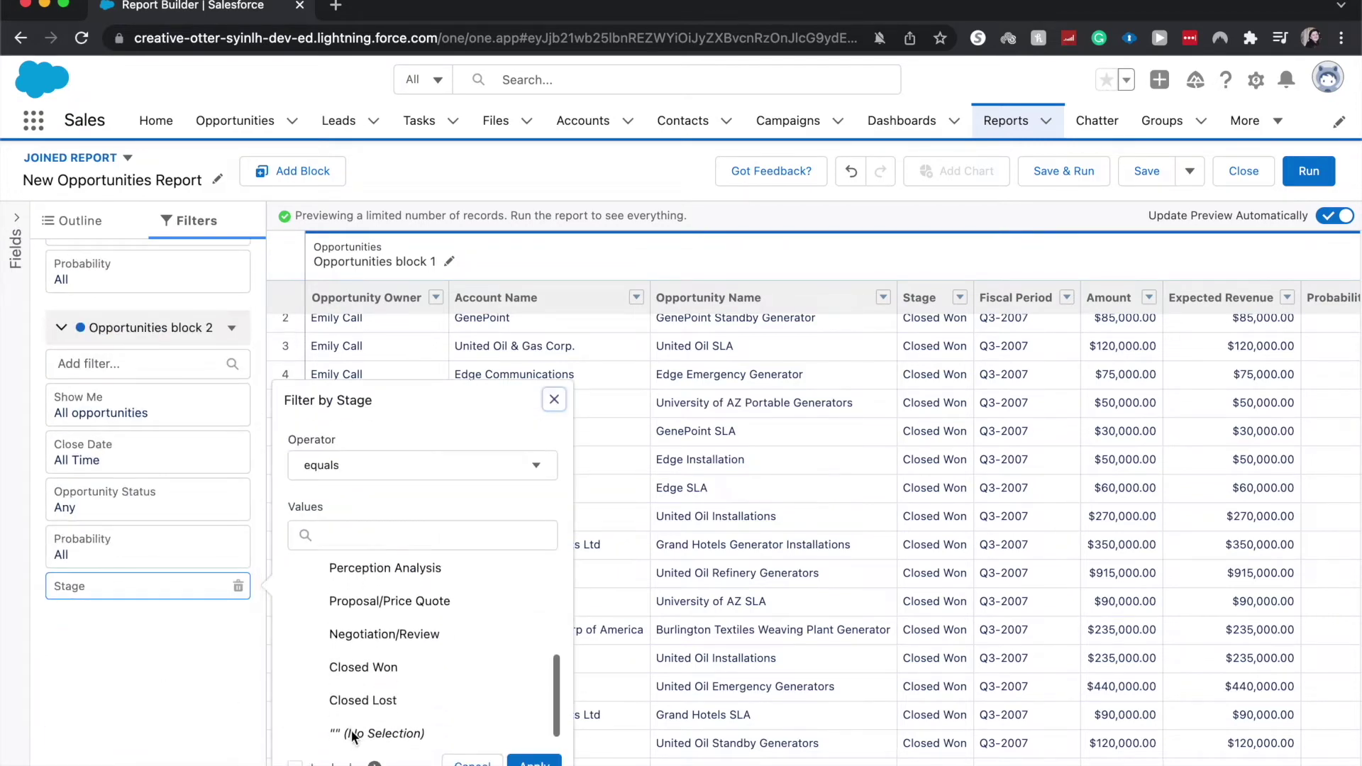
{"action": "left_click", "coordinate": [338, 706]}
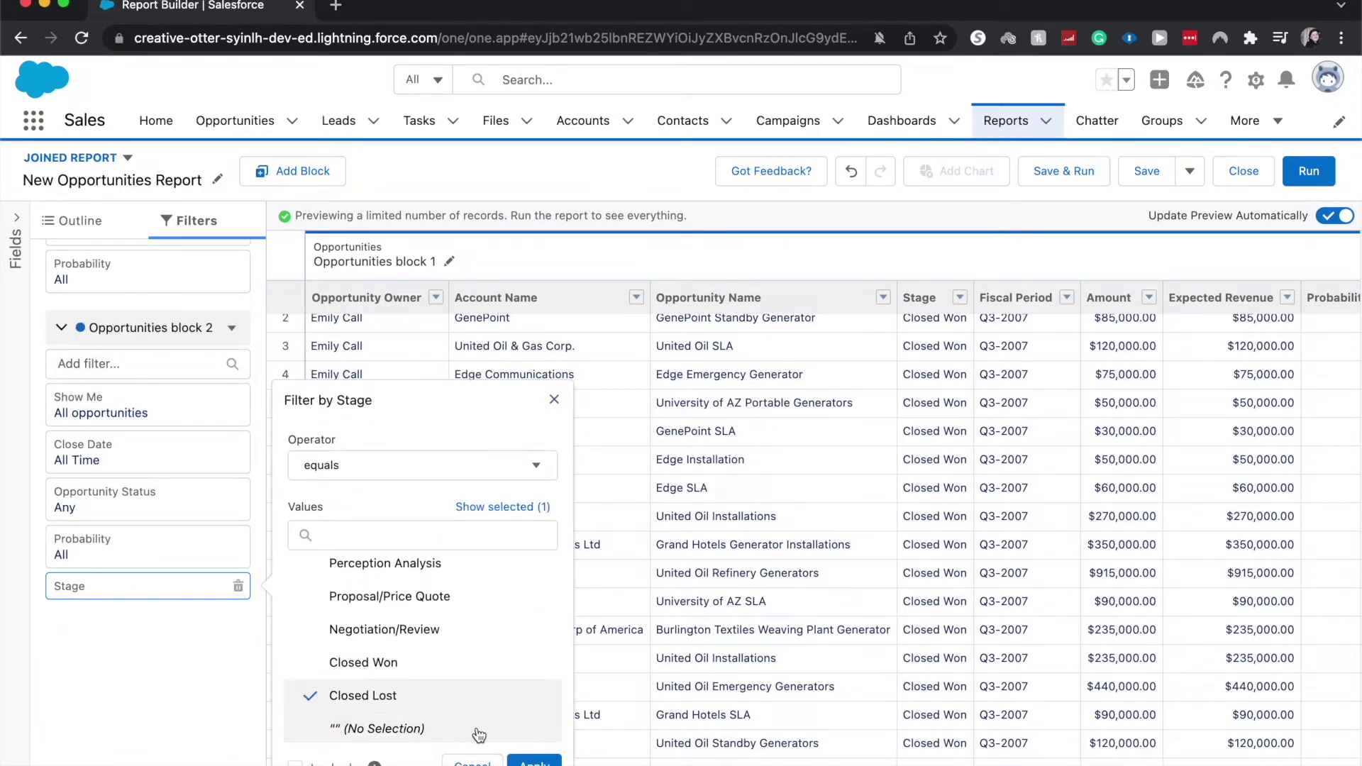
{"action": "left_click", "coordinate": [533, 762]}
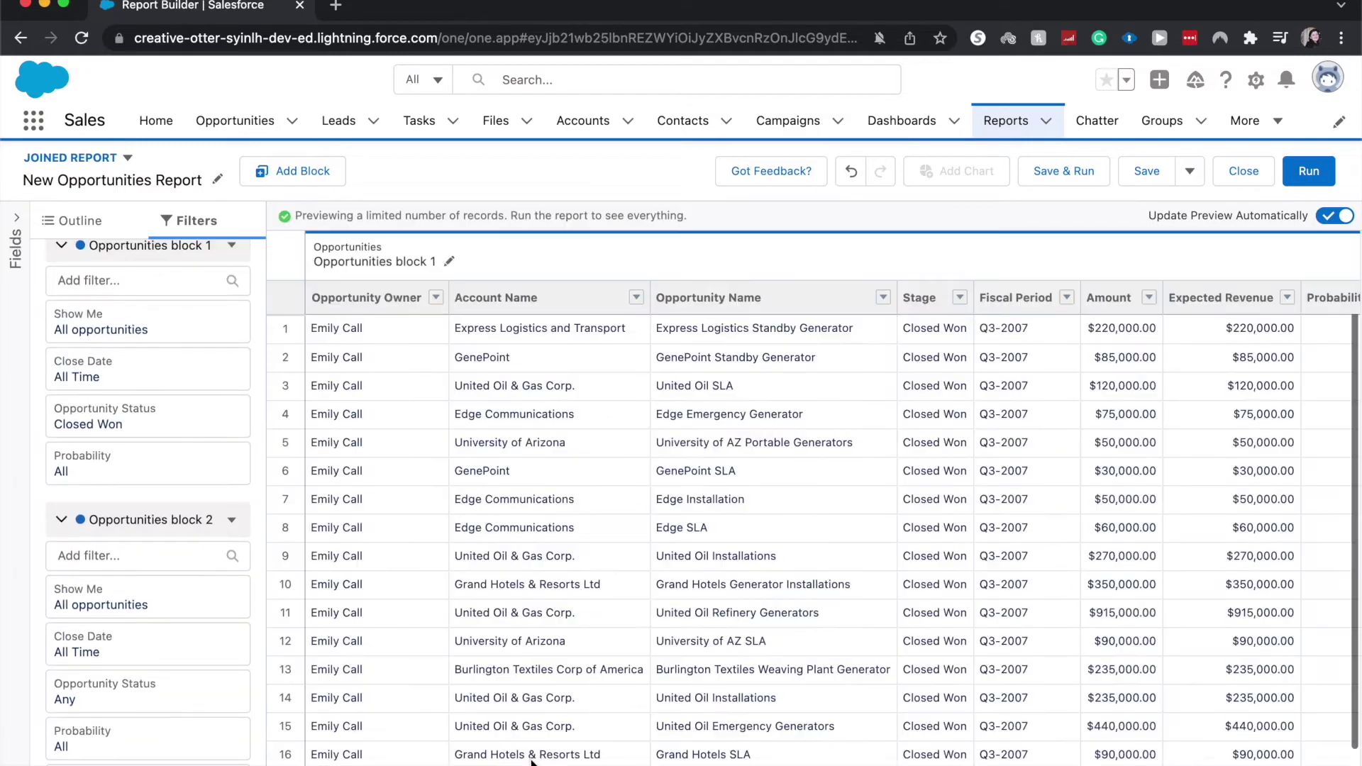
{"action": "scroll", "coordinate": [757, 668], "scroll_direction": "right", "scroll_amount": 2}
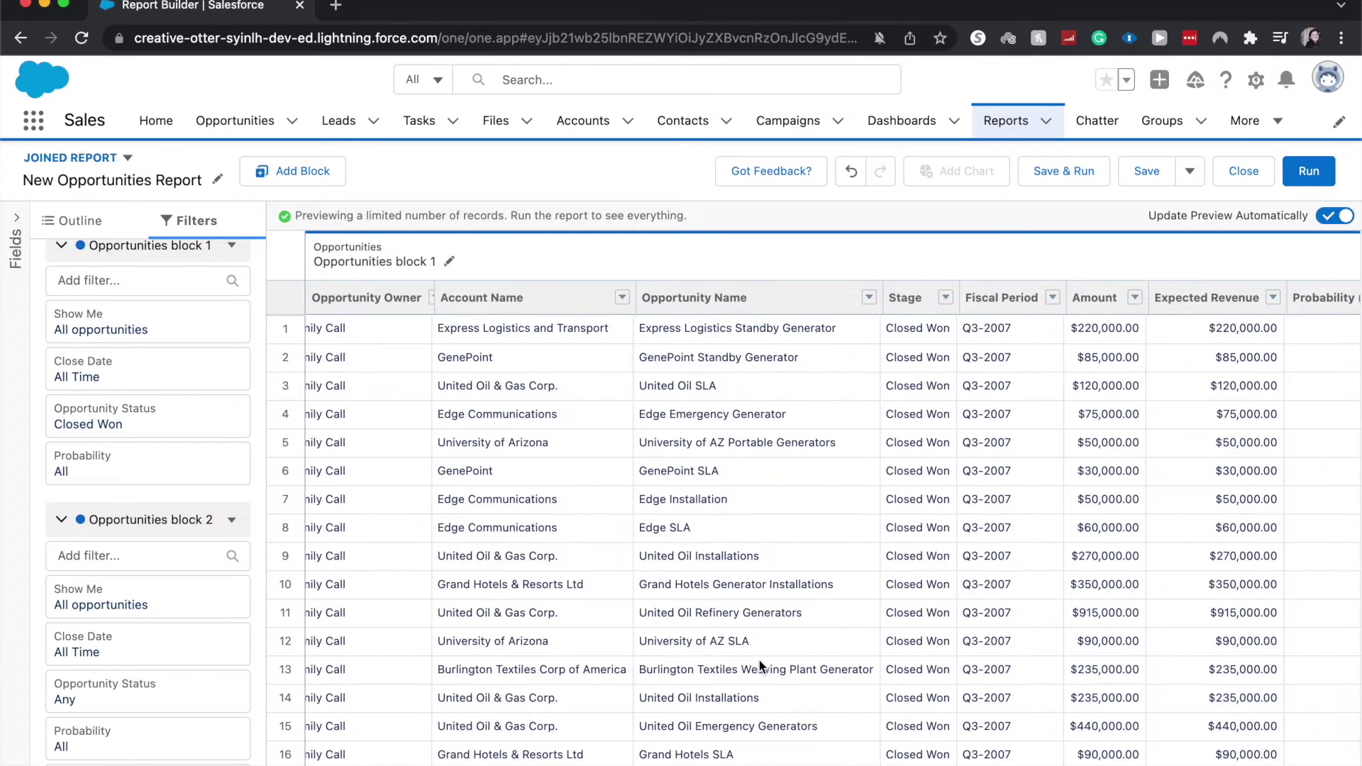
{"action": "scroll", "coordinate": [759, 659], "scroll_direction": "left", "scroll_amount": 2}
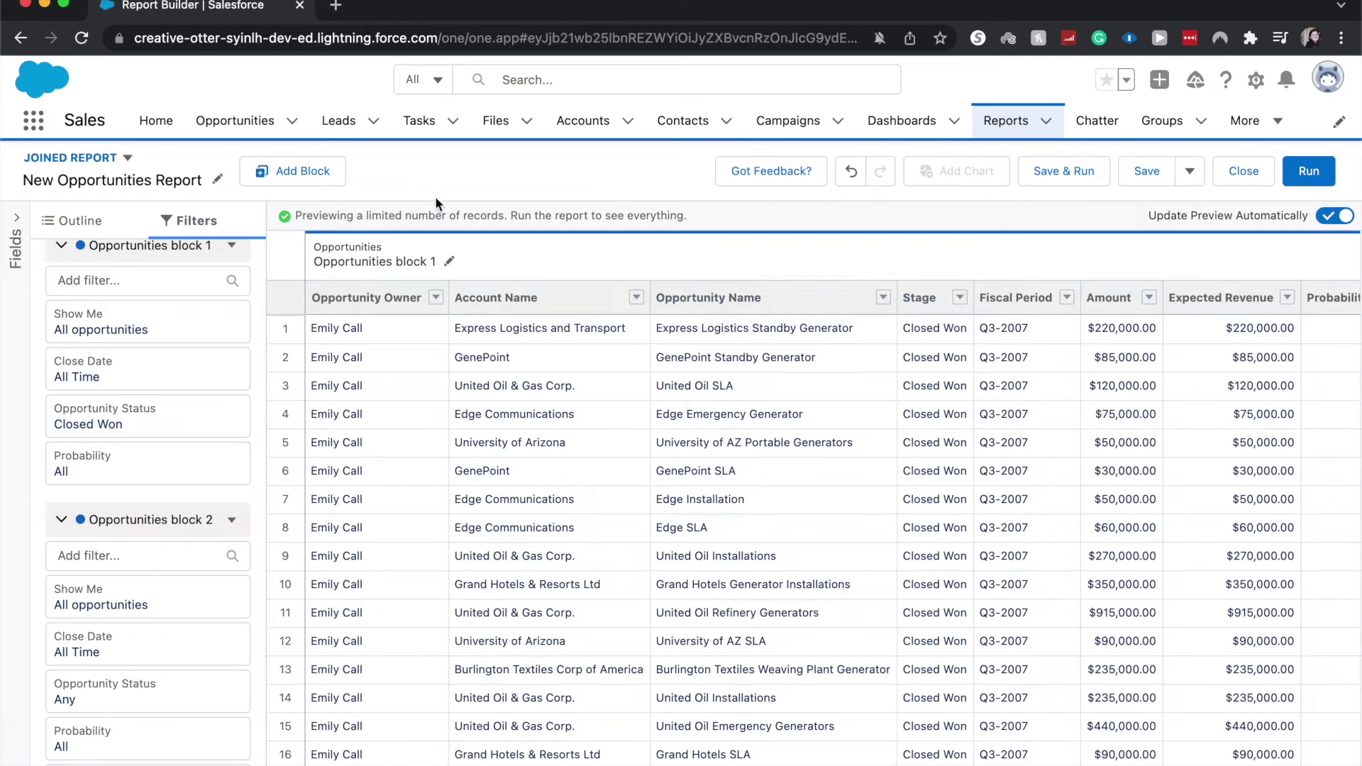
Rename the first block to Opportunities closed won
{"action": "left_click", "coordinate": [445, 262]}
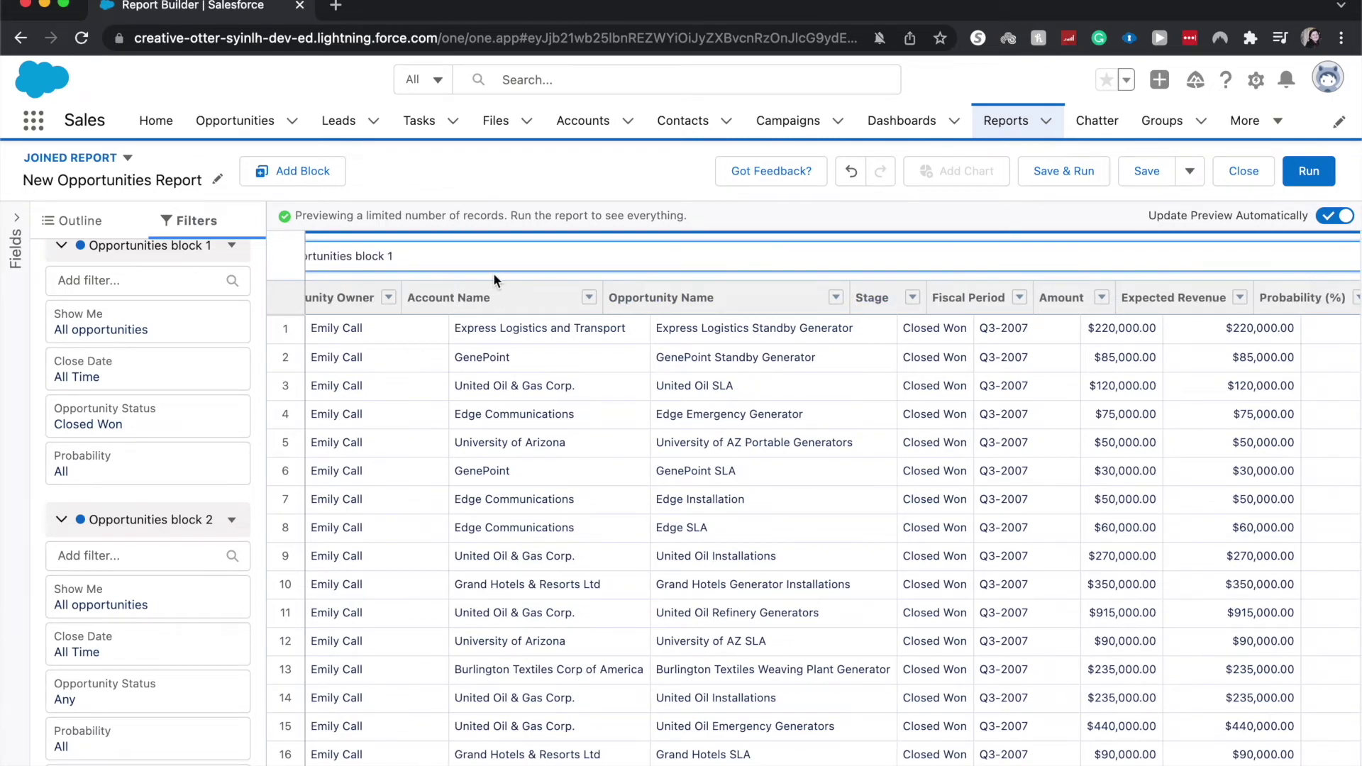
{"action": "key", "text": "BackSpace"}
{"action": "key", "text": "BackSpace"}
{"action": "key", "text": "BackSpace"}
{"action": "key", "text": "BackSpace"}
{"action": "key", "text": "BackSpace"}
{"action": "key", "text": "BackSpace"}
{"action": "type", "text": "c"}
{"action": "type", "text": "losed won"}
{"action": "key", "text": "Return"}
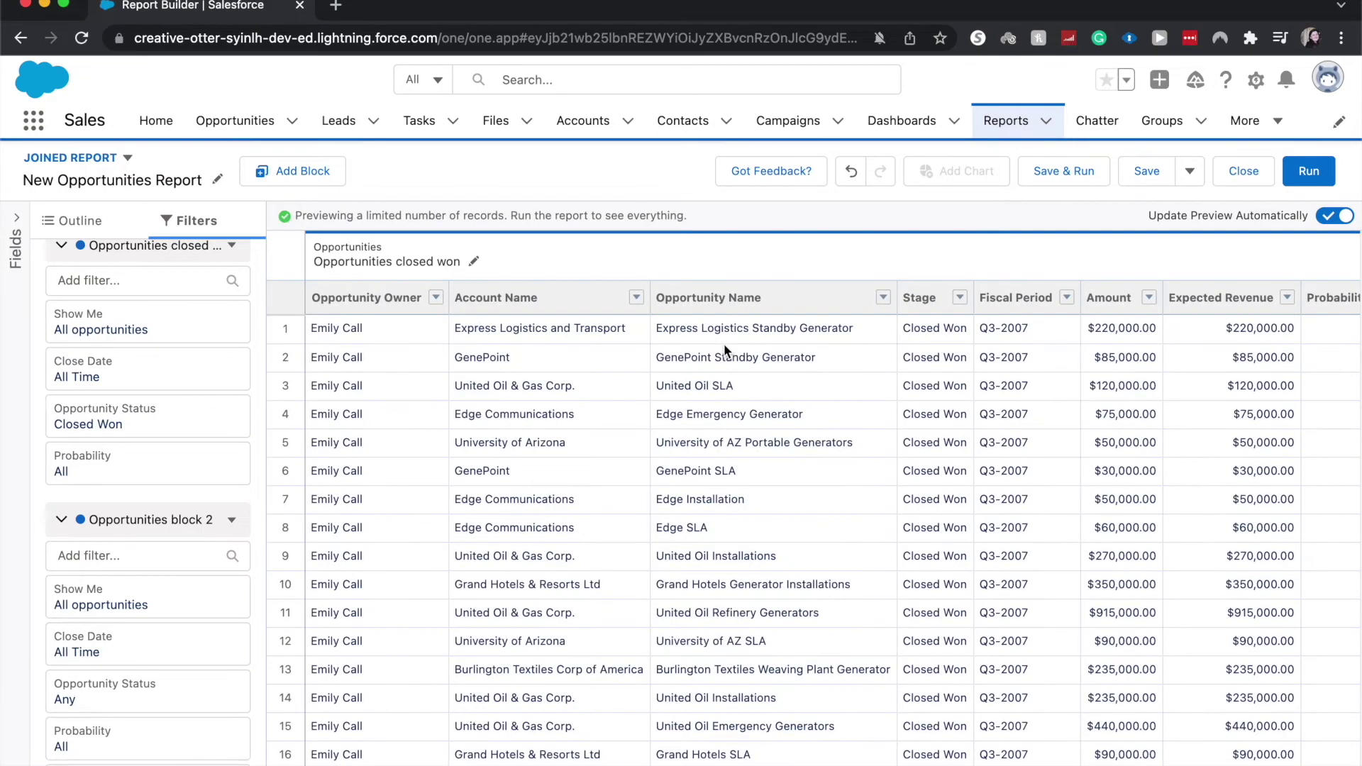
{"action": "scroll", "coordinate": [724, 351], "scroll_direction": "right", "scroll_amount": 5}
{"action": "scroll", "coordinate": [724, 351], "scroll_direction": "right", "scroll_amount": 10}
{"action": "scroll", "coordinate": [724, 351], "scroll_direction": "right", "scroll_amount": 5}
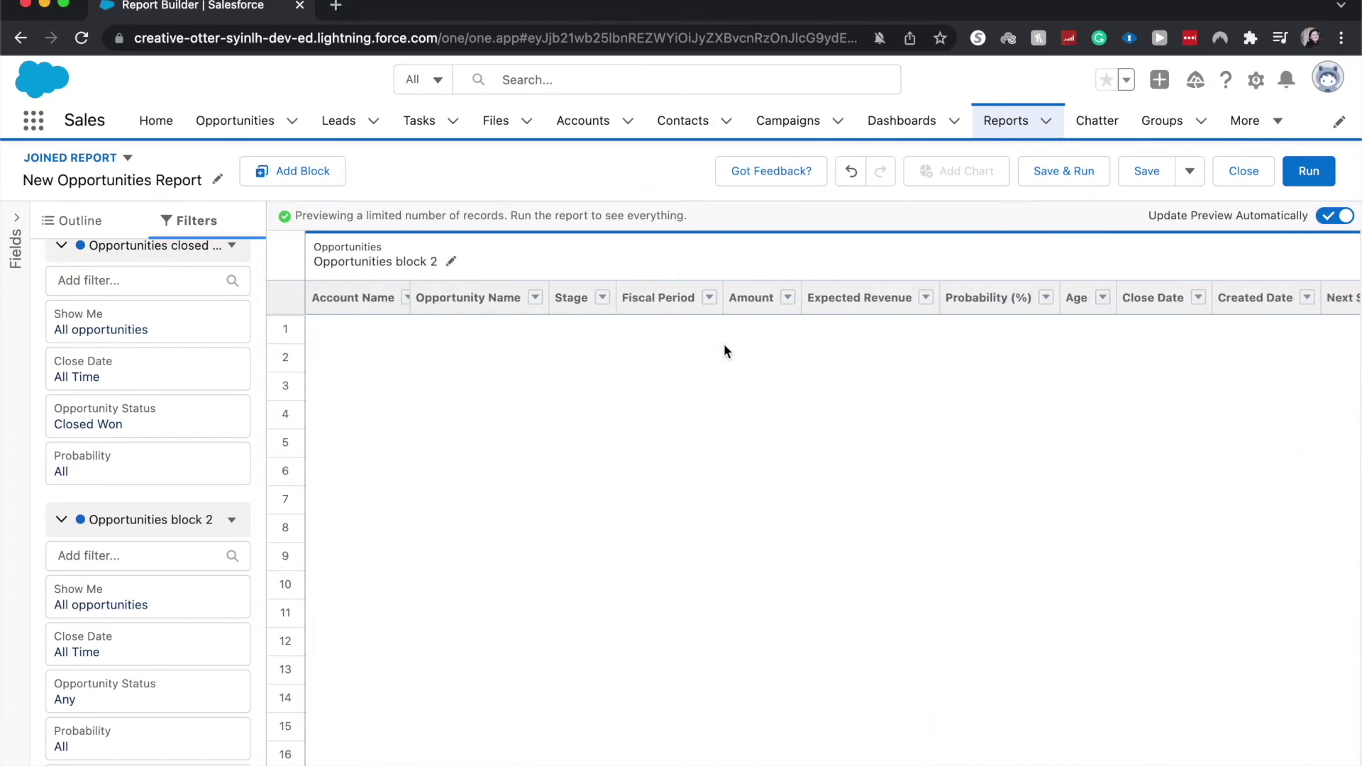
{"action": "scroll", "coordinate": [724, 351], "scroll_direction": "left", "scroll_amount": 3}
{"action": "scroll", "coordinate": [724, 351], "scroll_direction": "left", "scroll_amount": 4}
{"action": "scroll", "coordinate": [724, 352], "scroll_direction": "left", "scroll_amount": 1}
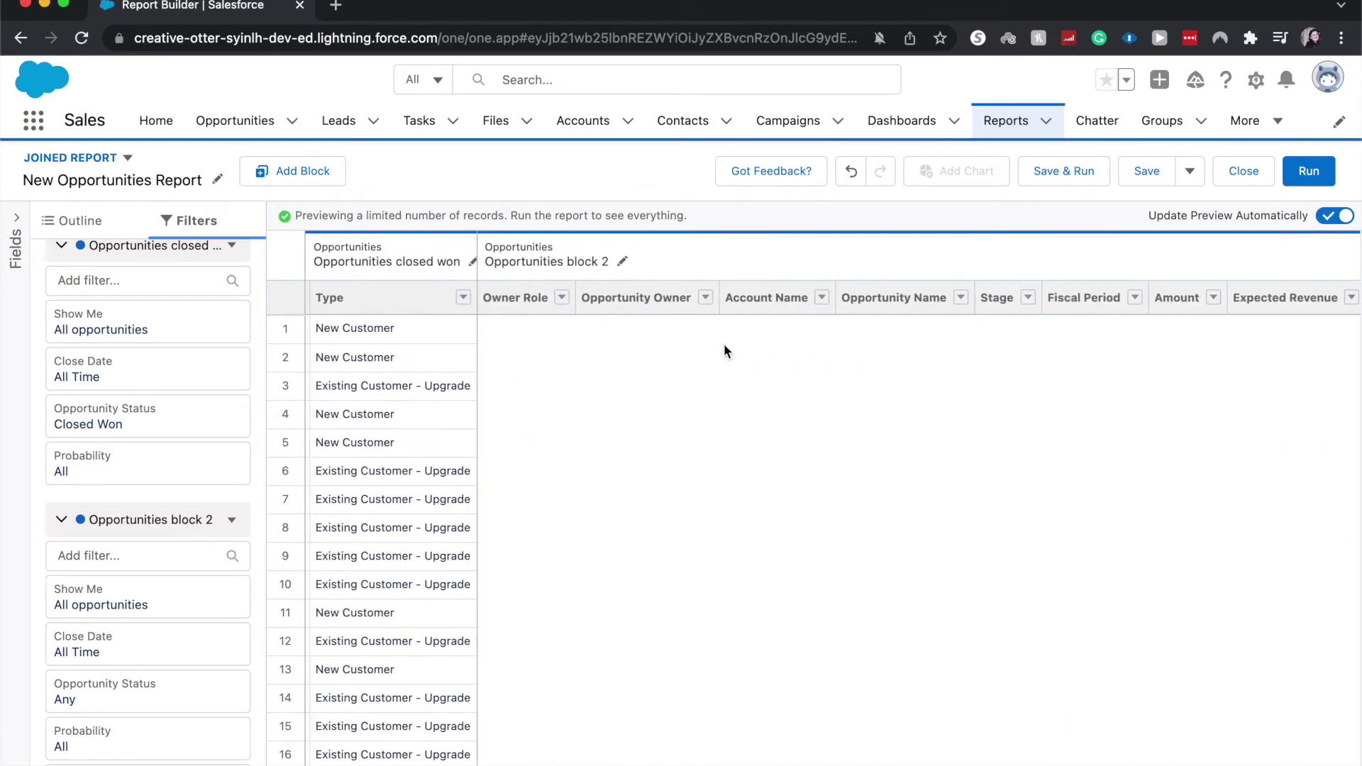
Rename the second block to Opportunities closed won
{"action": "left_click", "coordinate": [625, 261]}
{"action": "key", "text": "BackSpace"}
{"action": "key", "text": "BackSpace"}
{"action": "key", "text": "BackSpace"}
{"action": "key", "text": "BackSpace"}
{"action": "key", "text": "BackSpace"}
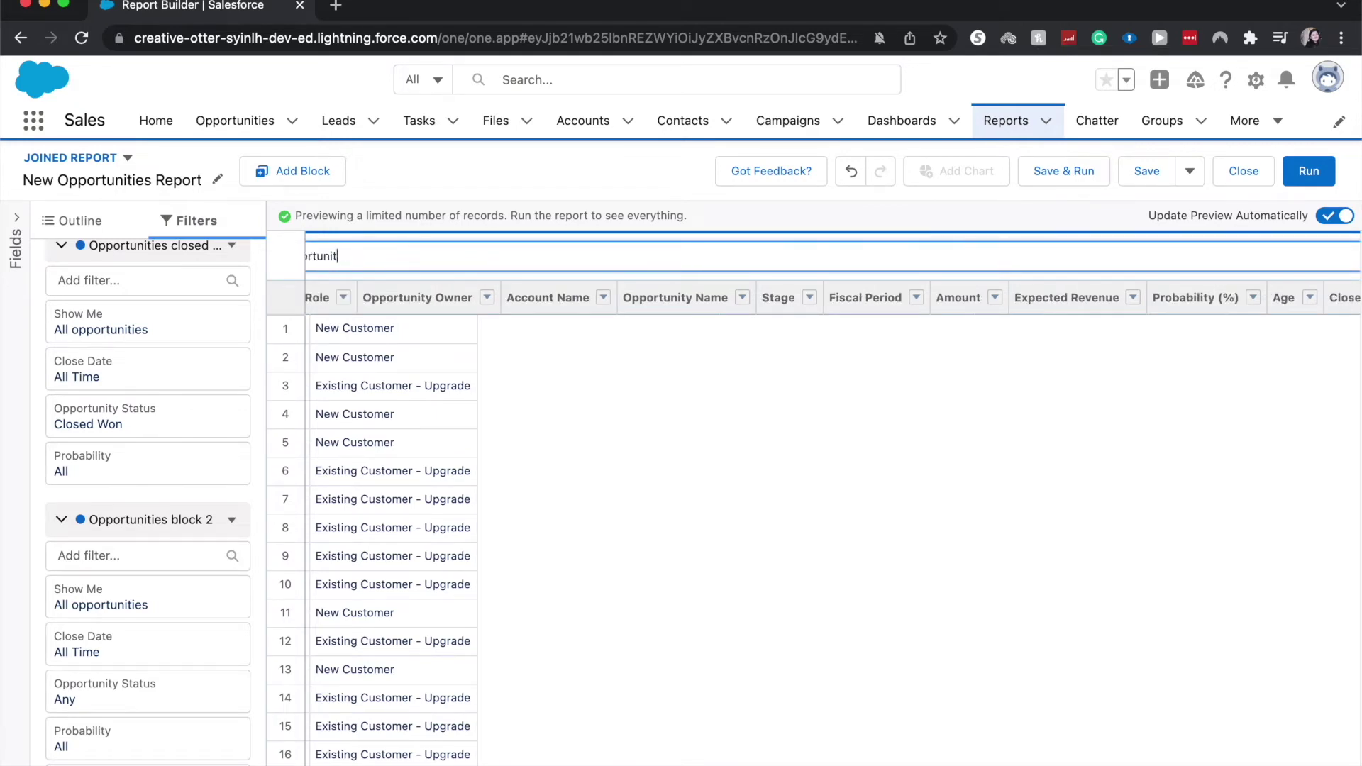
{"action": "key", "text": "BackSpace"}
{"action": "key", "text": "BackSpace"}
{"action": "key", "text": "BackSpace"}
{"action": "type", "text": "Opportu"}
{"action": "type", "text": "nities close"}
{"action": "type", "text": "d won"}
{"action": "key", "text": "Return"}
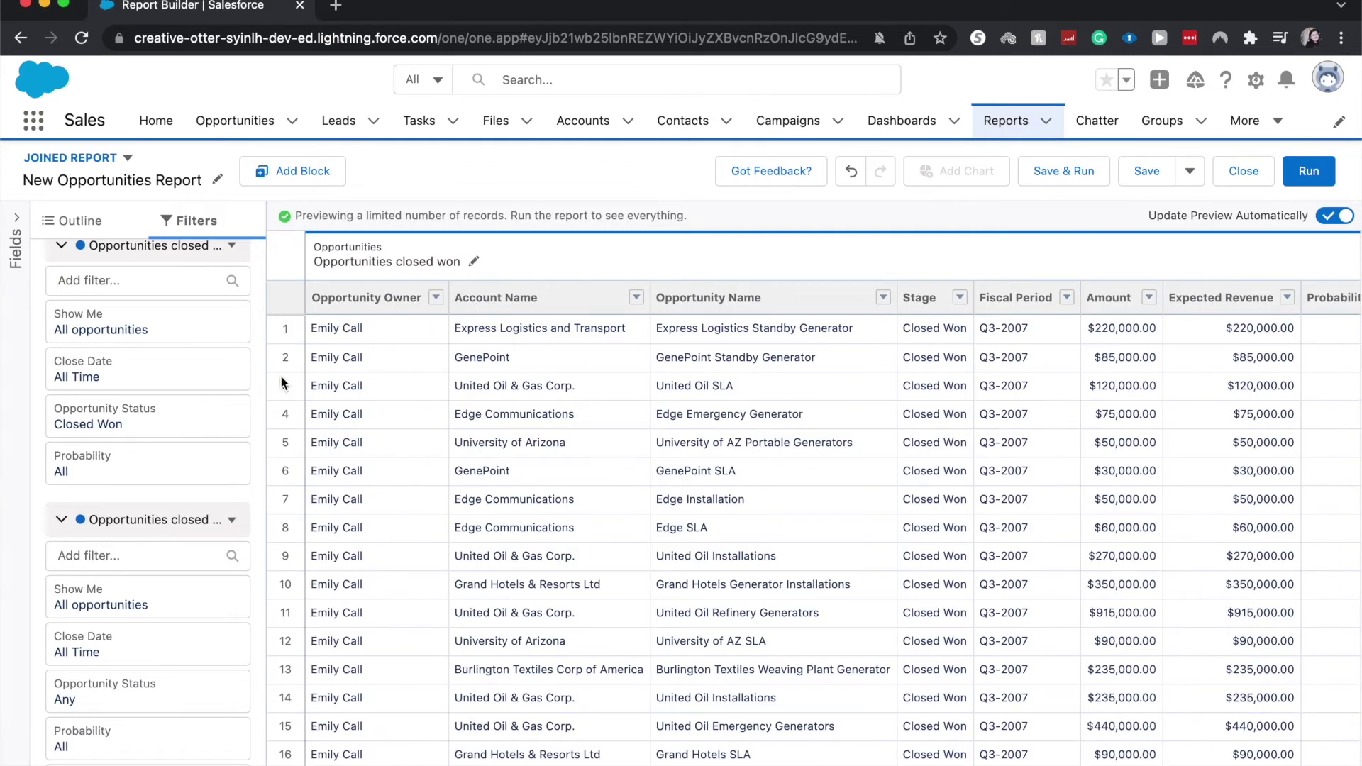
{"action": "scroll", "coordinate": [181, 597], "scroll_direction": "down", "scroll_amount": 1}
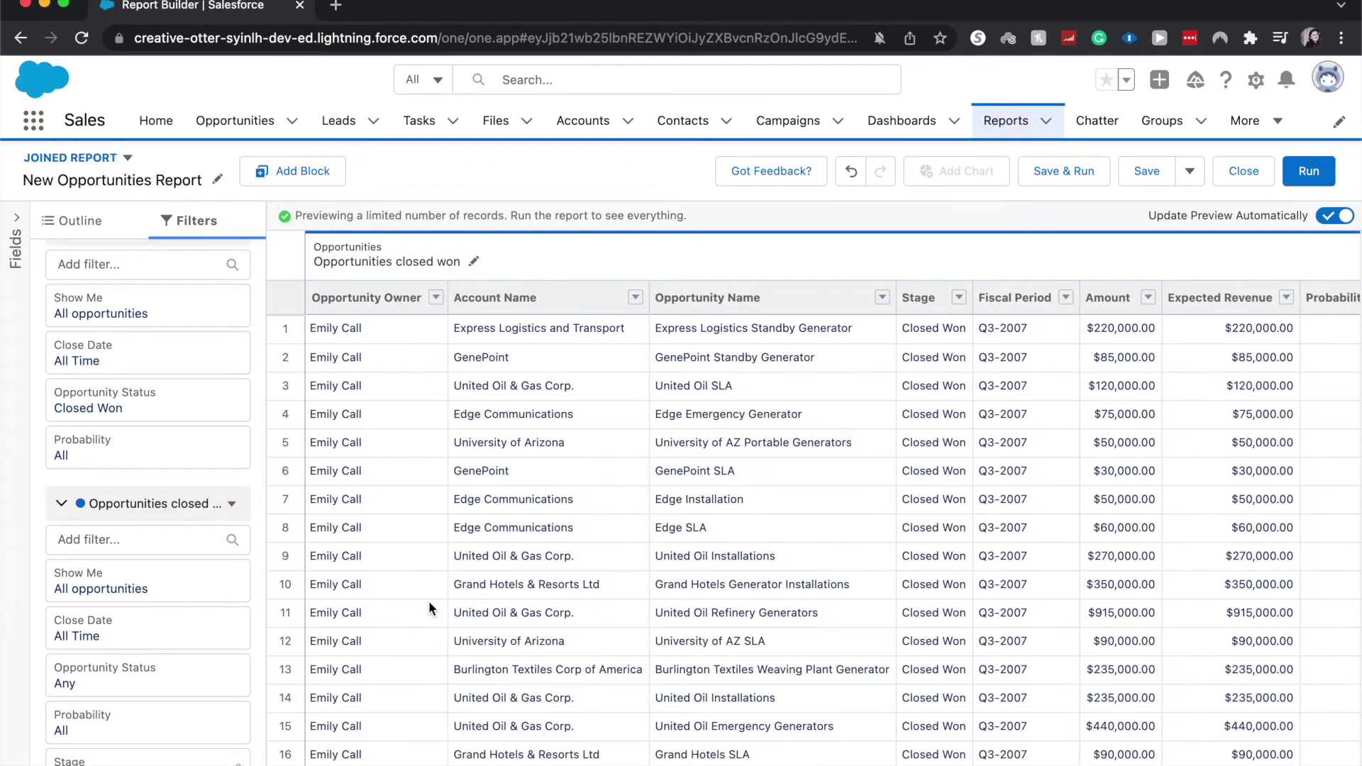
{"action": "scroll", "coordinate": [430, 603], "scroll_direction": "right", "scroll_amount": 2}
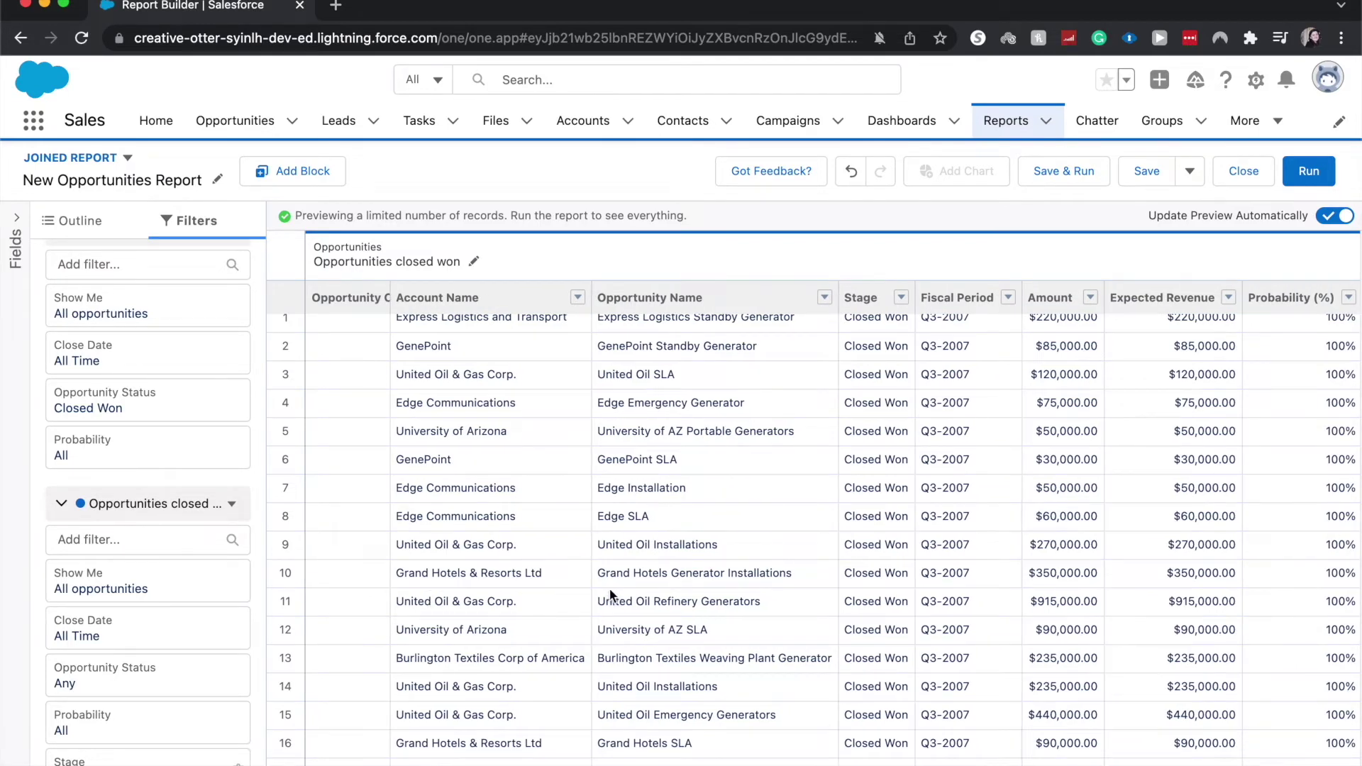
{"action": "scroll", "coordinate": [610, 596], "scroll_direction": "up", "scroll_amount": 1}
{"action": "scroll", "coordinate": [611, 596], "scroll_direction": "left", "scroll_amount": 1}
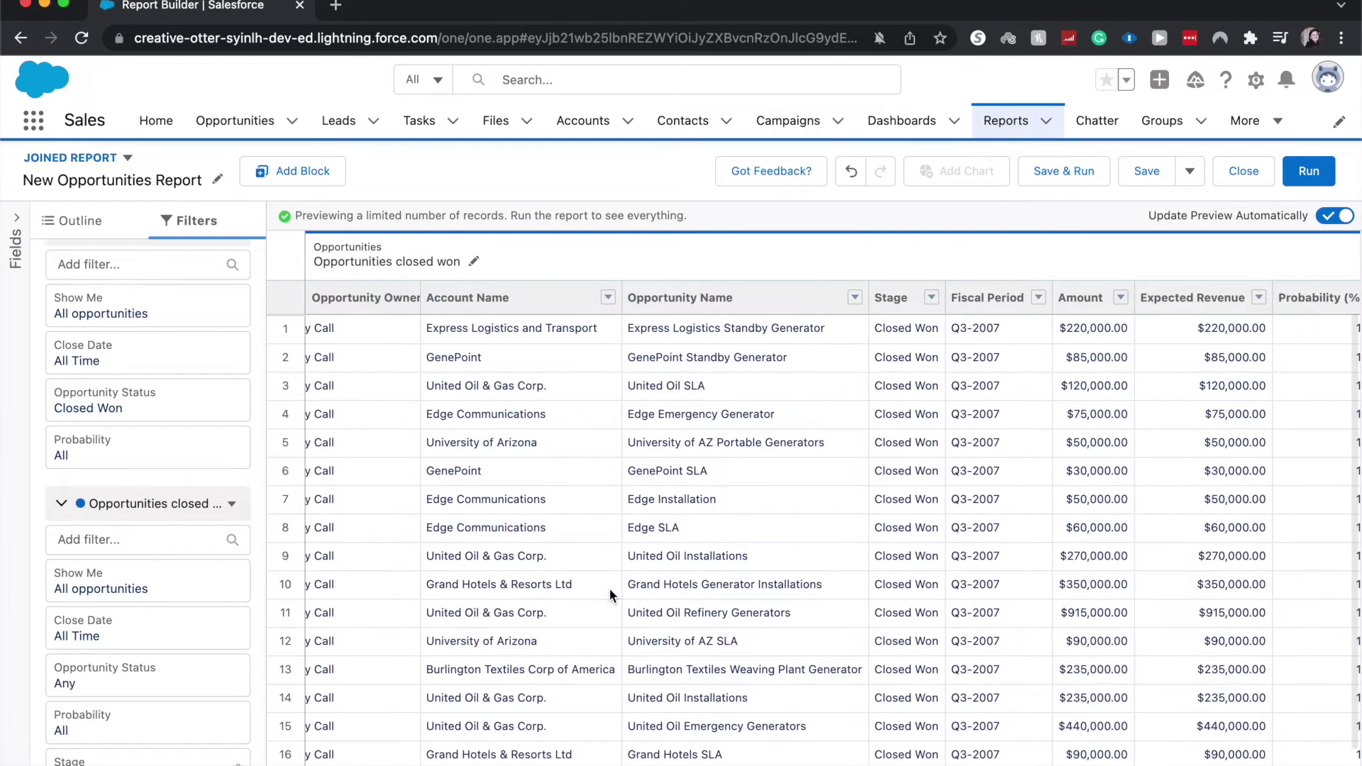
{"action": "scroll", "coordinate": [610, 596], "scroll_direction": "left", "scroll_amount": 1}
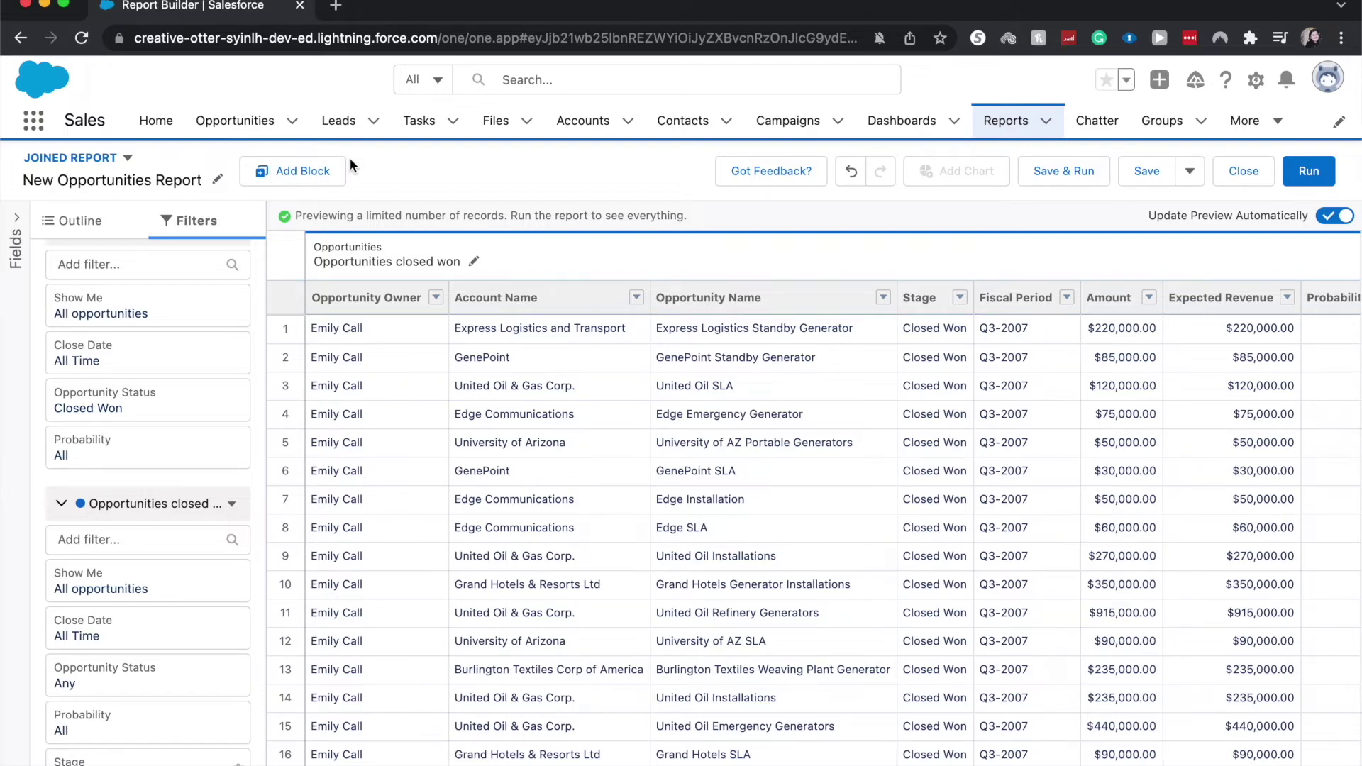
{"action": "left_click", "coordinate": [74, 229]}
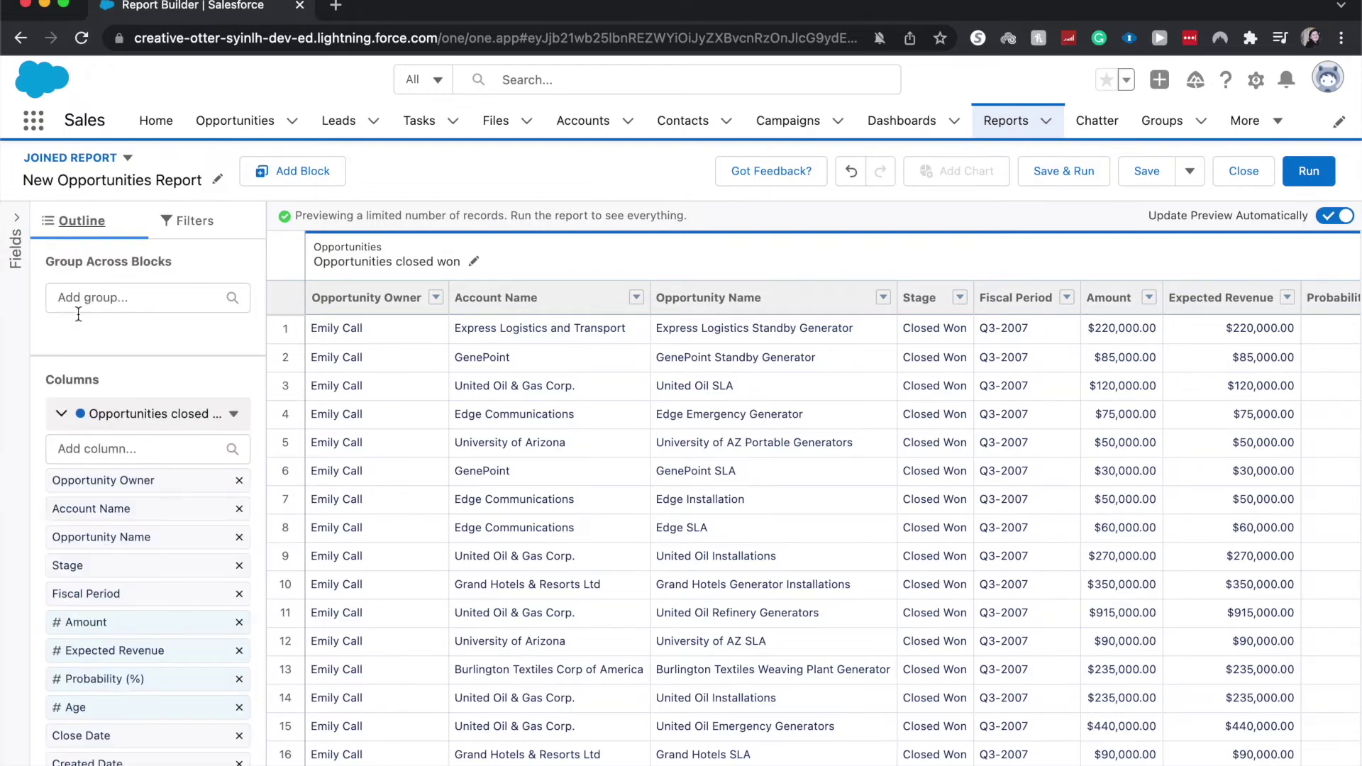
{"action": "left_click", "coordinate": [99, 304]}
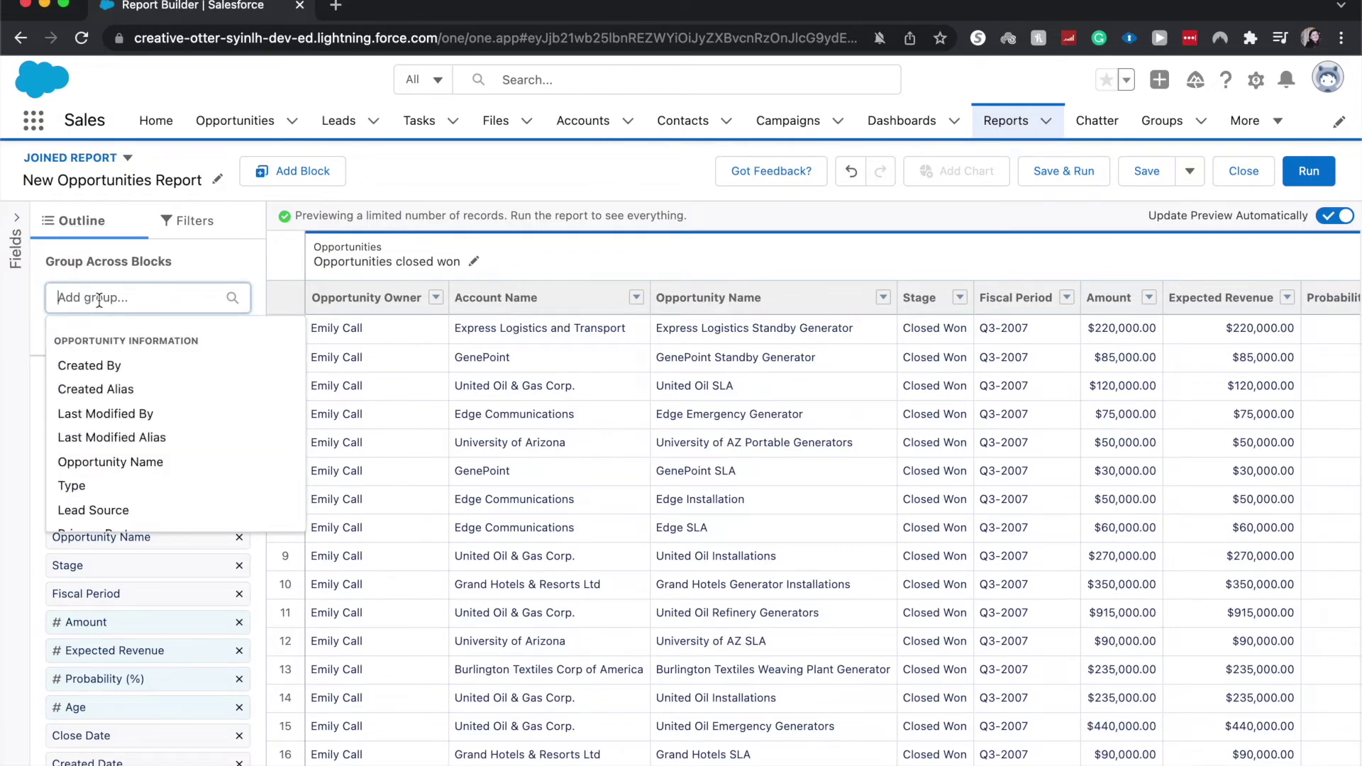
{"action": "type", "text": "accou"}
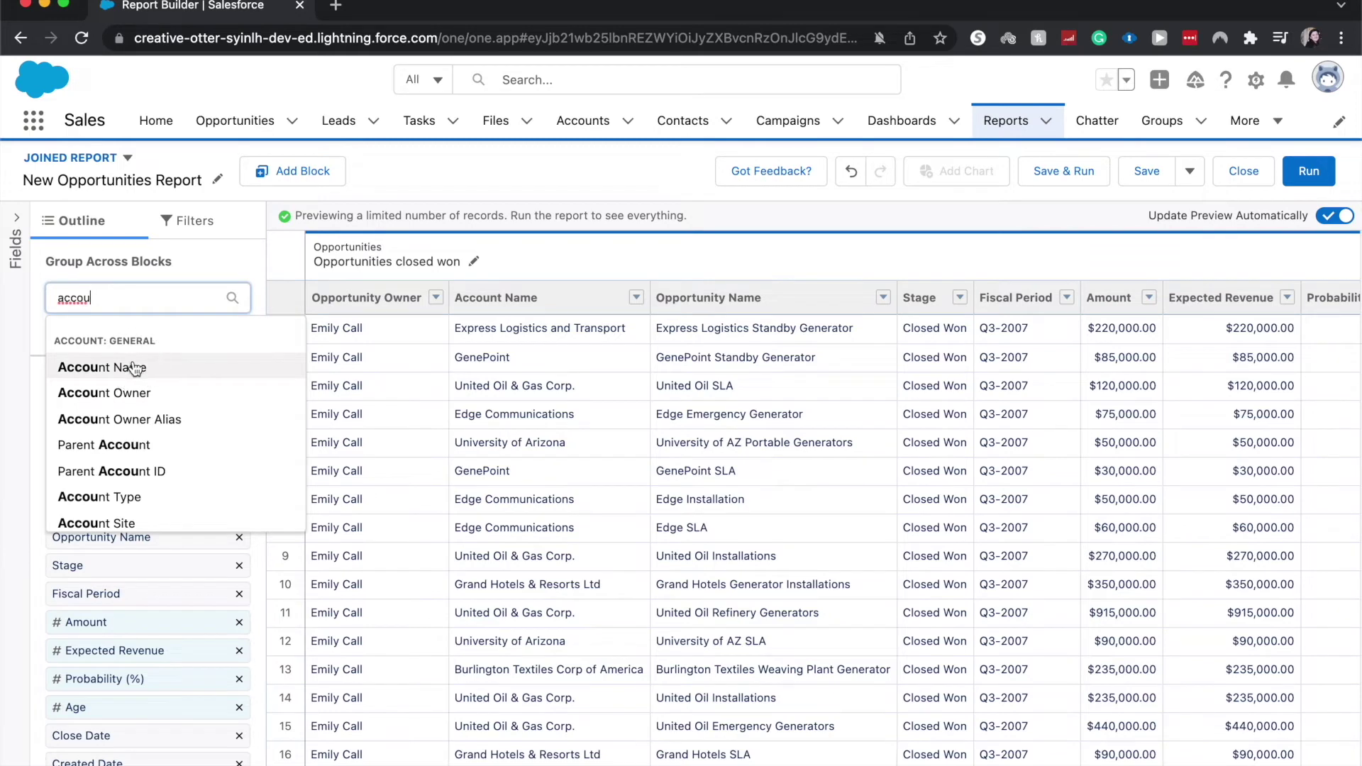
{"action": "left_click", "coordinate": [135, 368]}
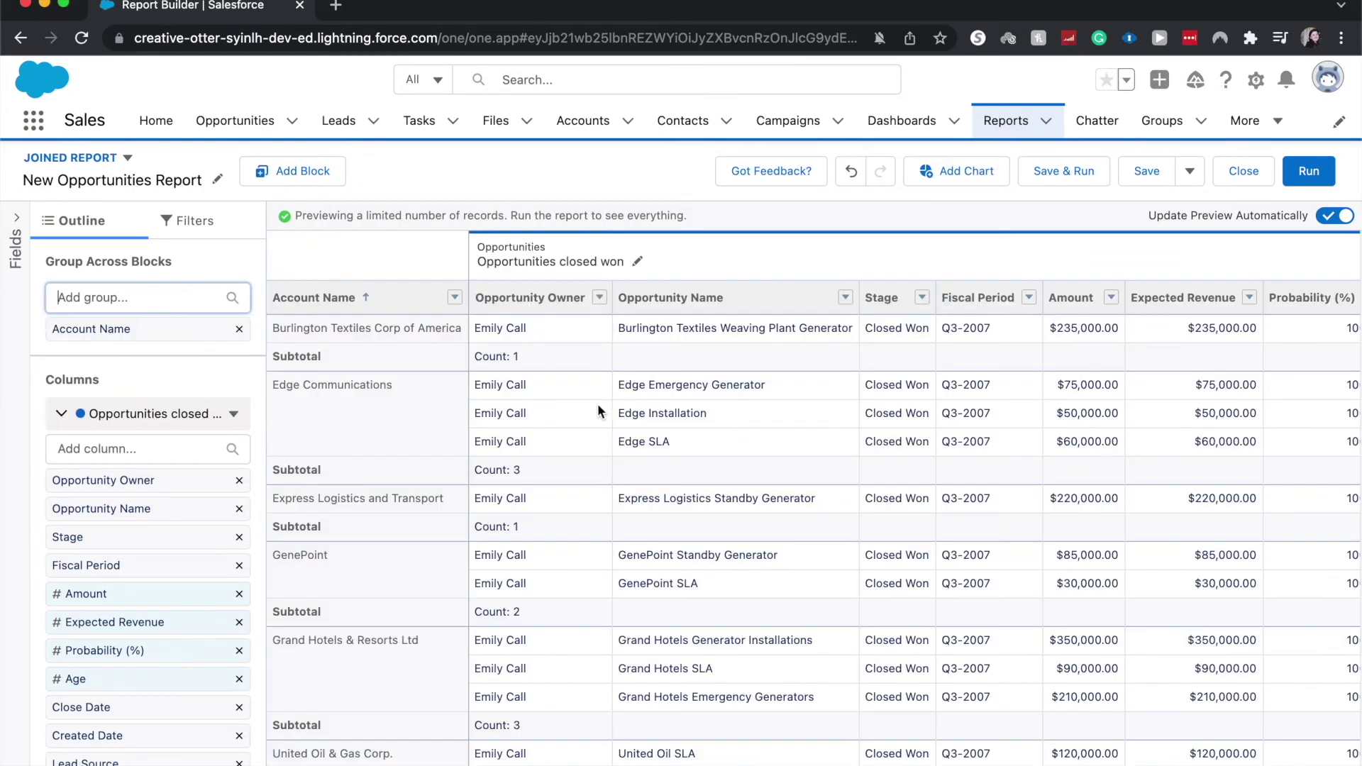
{"action": "scroll", "coordinate": [663, 415], "scroll_direction": "right", "scroll_amount": 3}
{"action": "scroll", "coordinate": [663, 415], "scroll_direction": "right", "scroll_amount": 3}
{"action": "scroll", "coordinate": [663, 415], "scroll_direction": "right", "scroll_amount": 3}
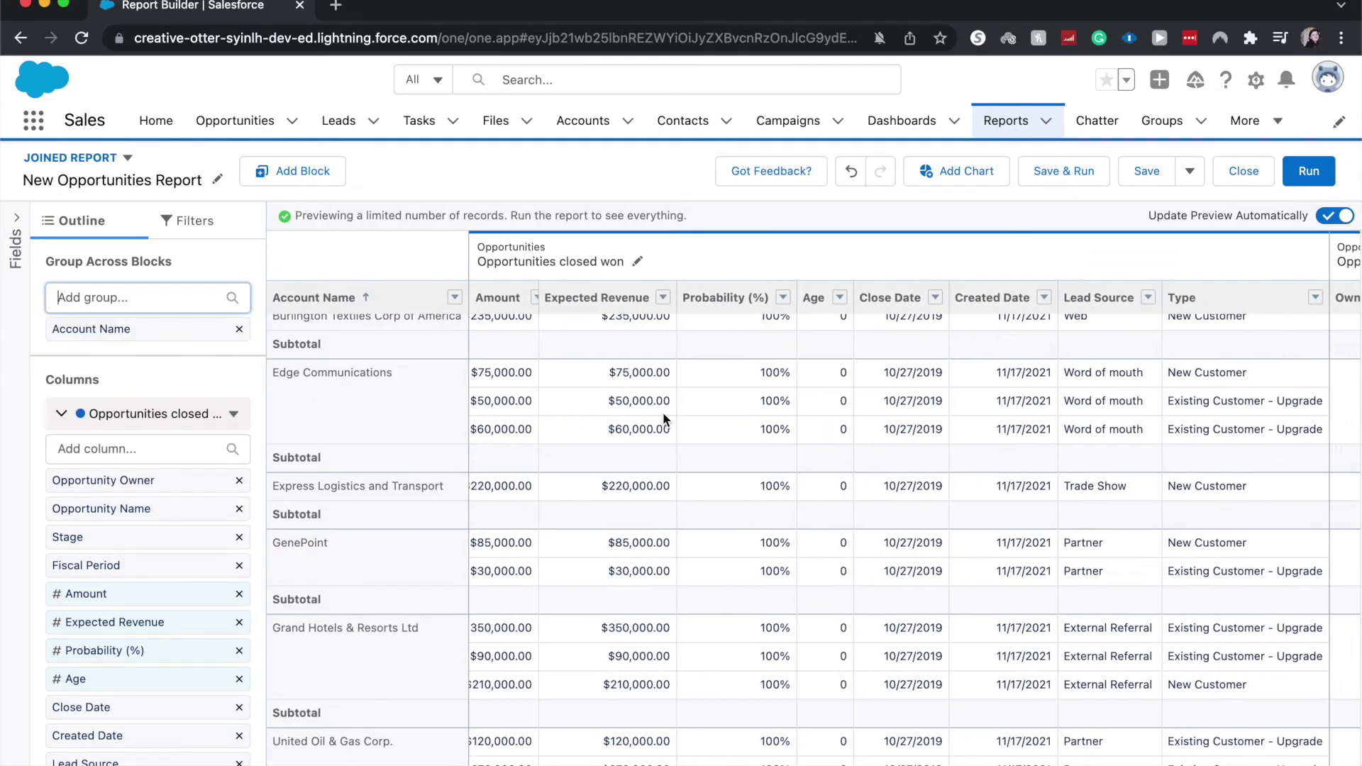
{"action": "scroll", "coordinate": [664, 420], "scroll_direction": "right", "scroll_amount": 3}
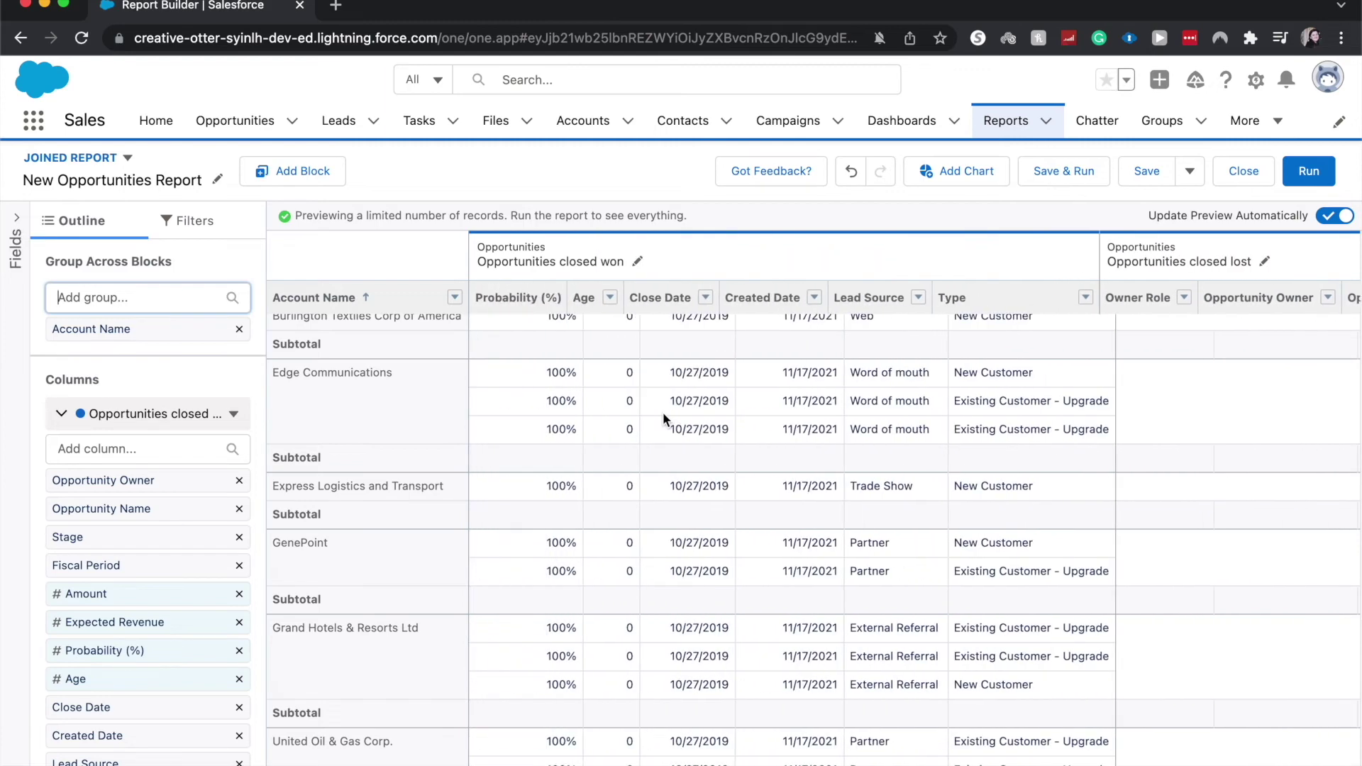
{"action": "scroll", "coordinate": [663, 412], "scroll_direction": "left", "scroll_amount": 3}
{"action": "scroll", "coordinate": [664, 412], "scroll_direction": "left", "scroll_amount": 3}
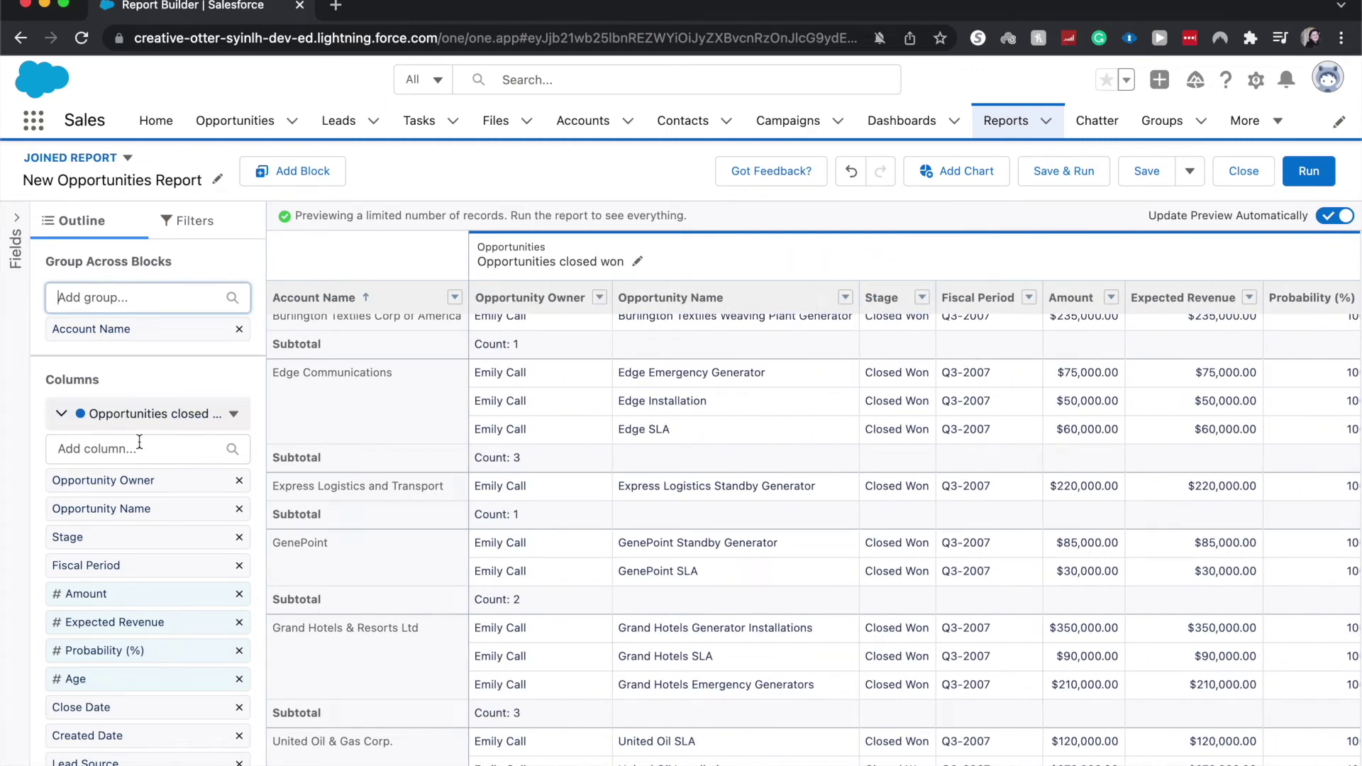
{"action": "scroll", "coordinate": [139, 442], "scroll_direction": "down", "scroll_amount": 3}
{"action": "scroll", "coordinate": [138, 441], "scroll_direction": "down", "scroll_amount": 2}
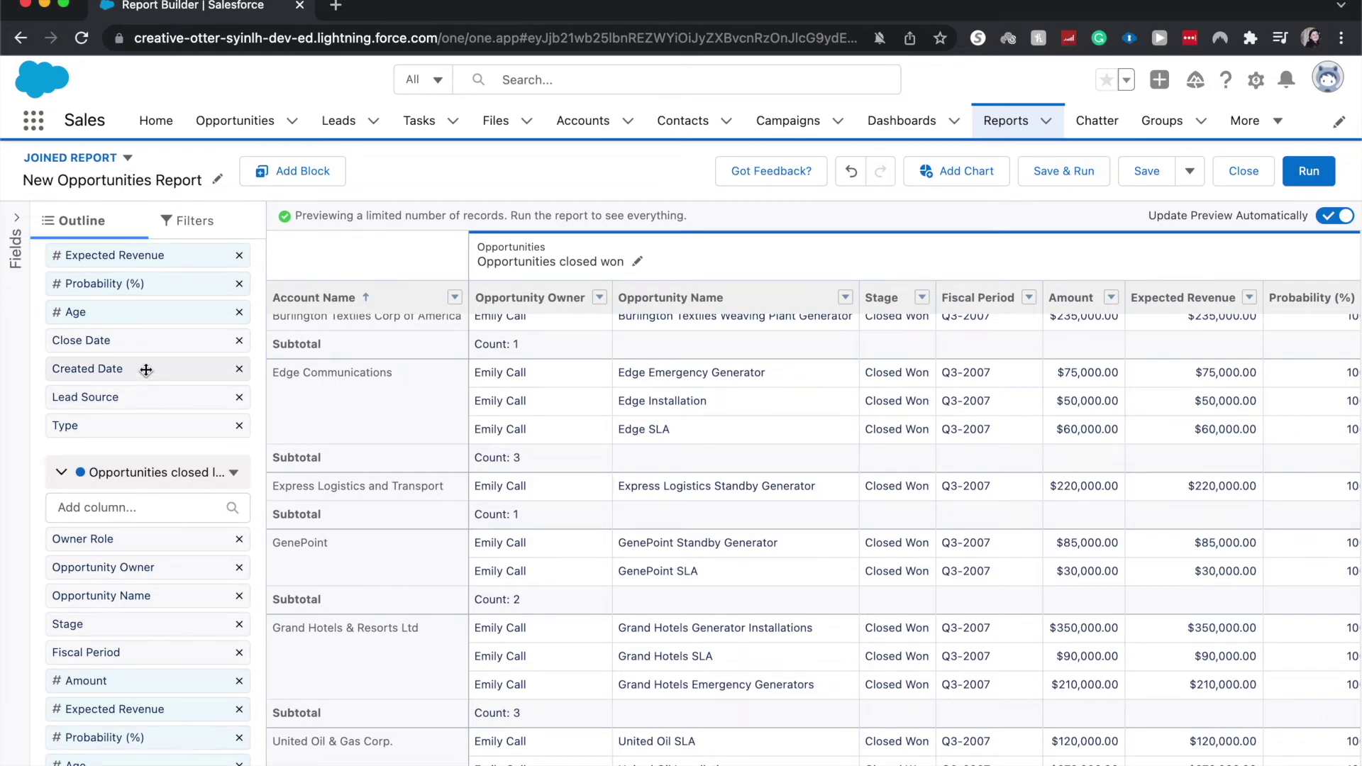
{"action": "scroll", "coordinate": [107, 396], "scroll_direction": "up", "scroll_amount": 5}
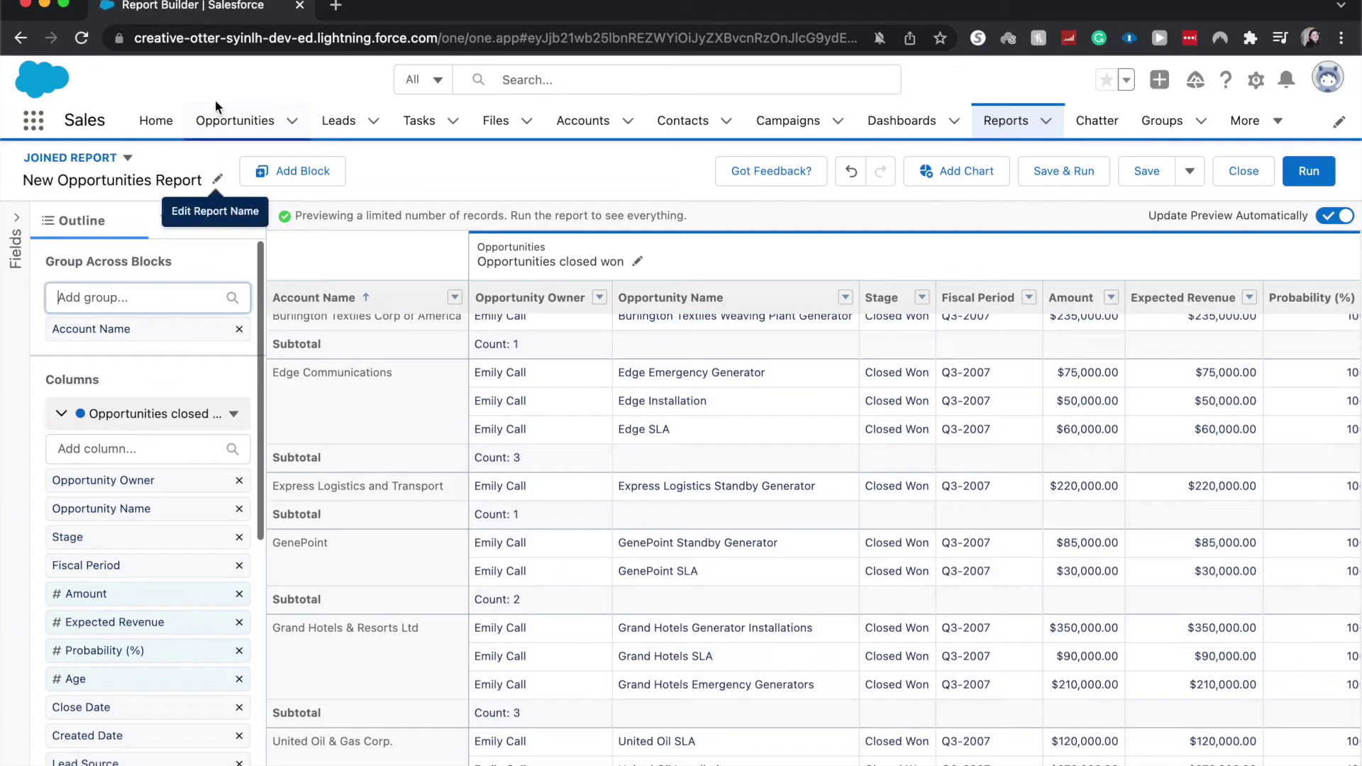
Rename the report to 'Joined Report' and start saving it
{"action": "left_click", "coordinate": [214, 177]}
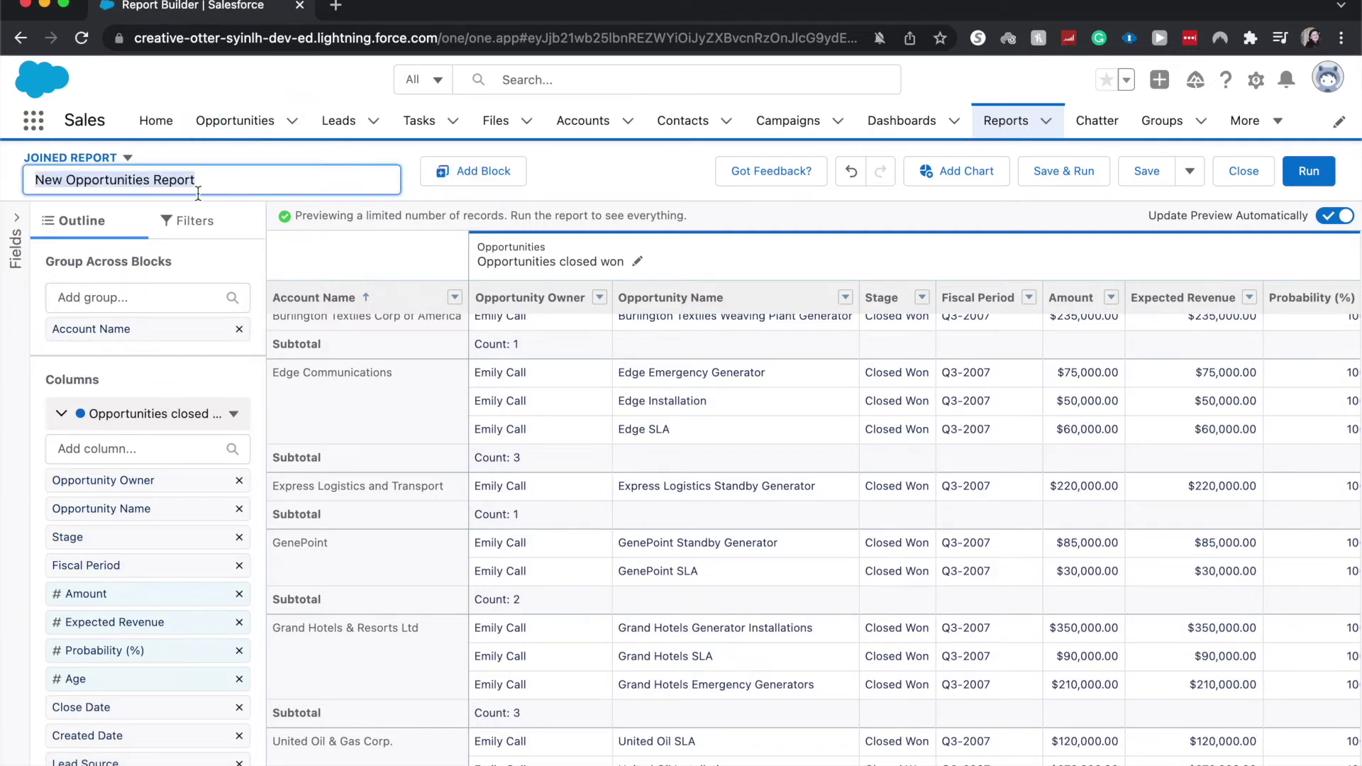
{"action": "type", "text": "Joined R"}
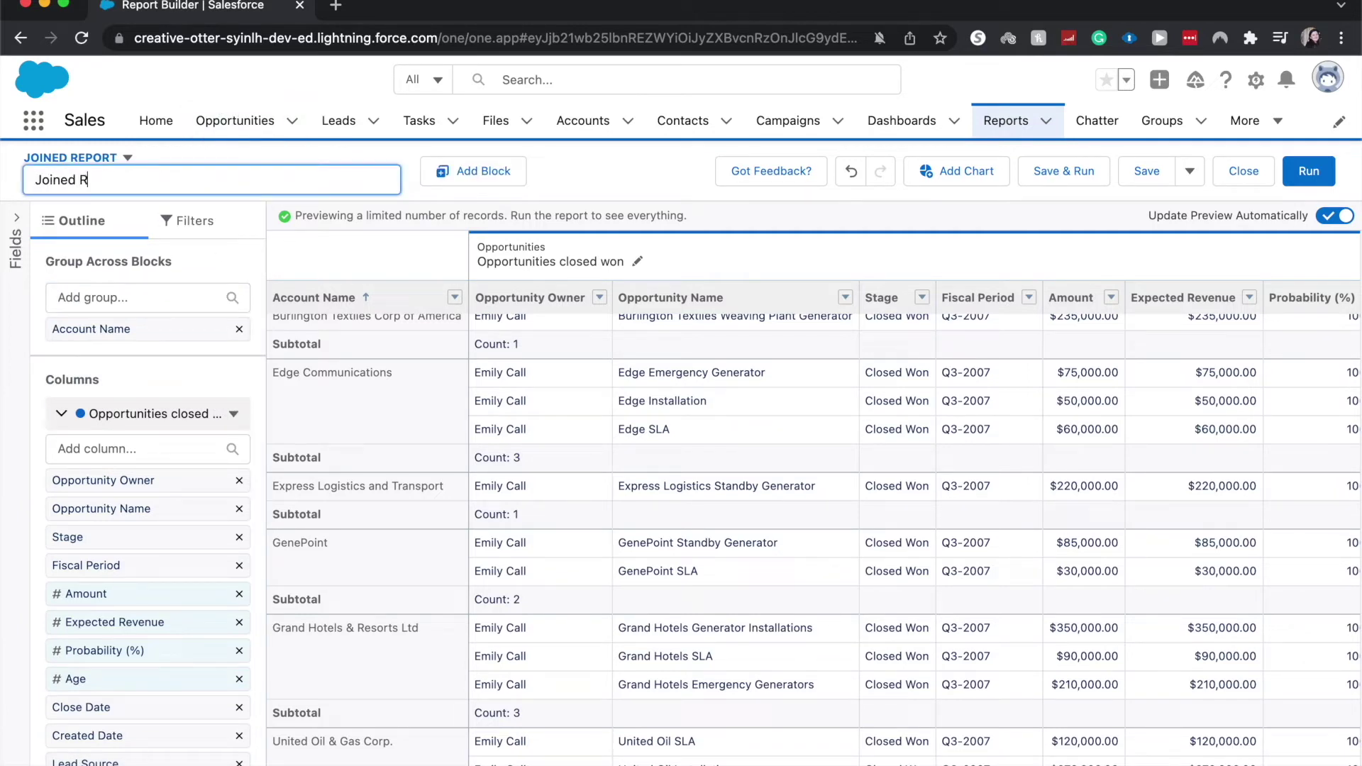
{"action": "type", "text": "eport"}
{"action": "left_click", "coordinate": [582, 191]}
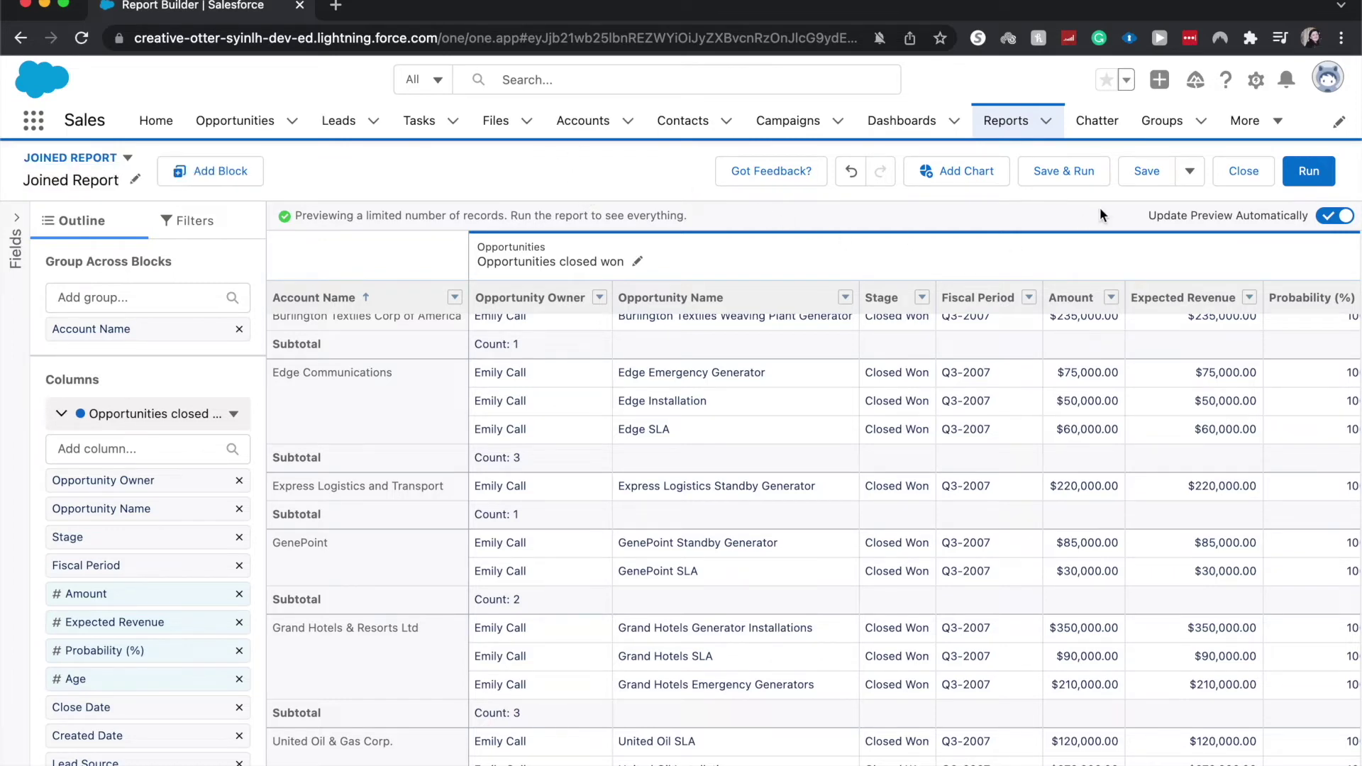
{"action": "left_click", "coordinate": [1145, 173]}
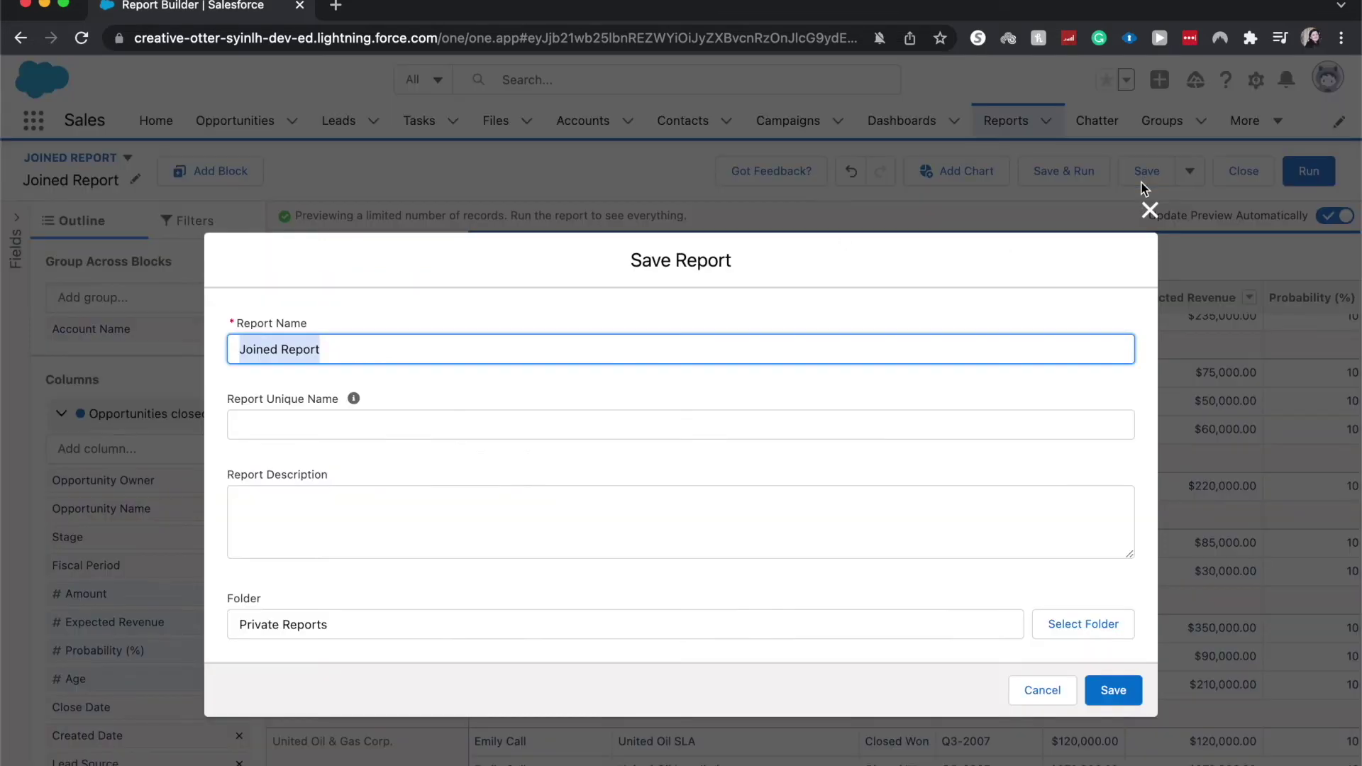
Review the save details, keep the Private Reports folder, and save the report
{"action": "left_click", "coordinate": [476, 417]}
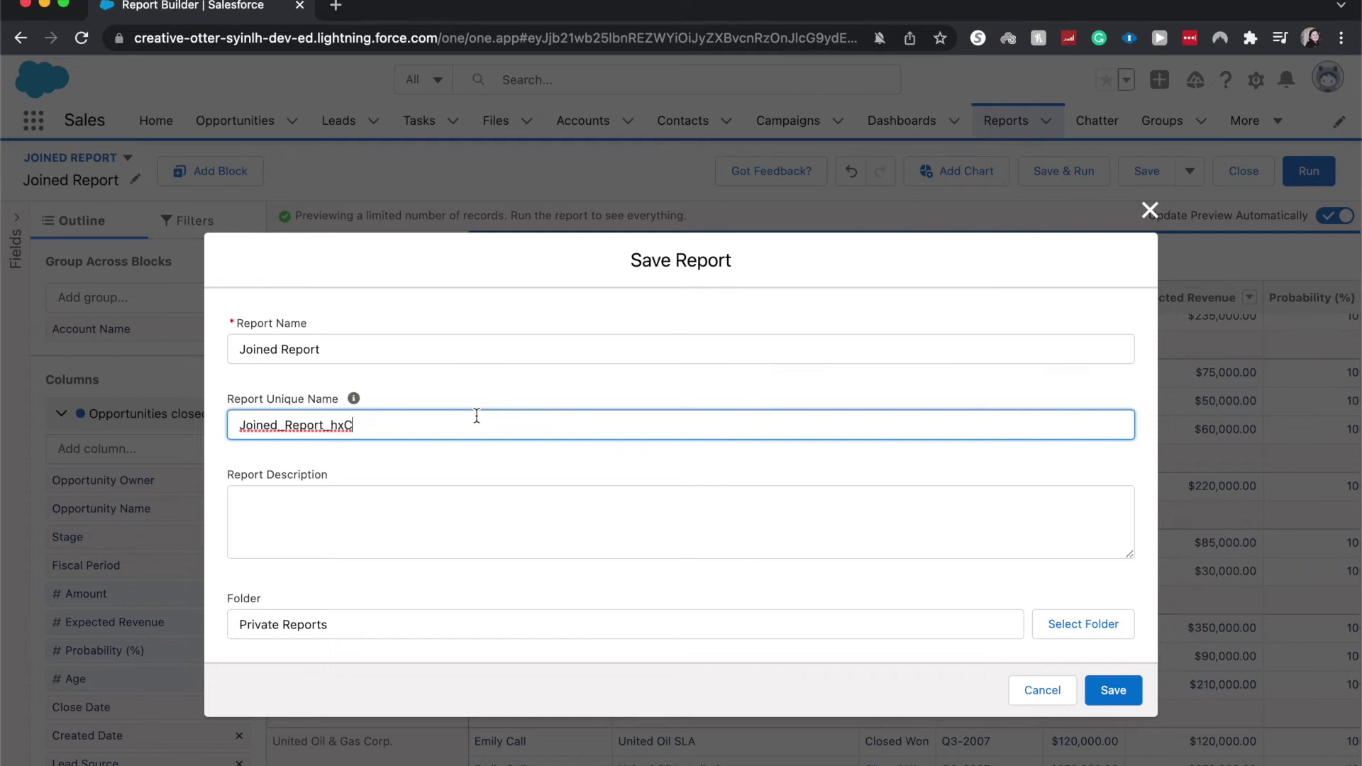
{"action": "left_click", "coordinate": [330, 536]}
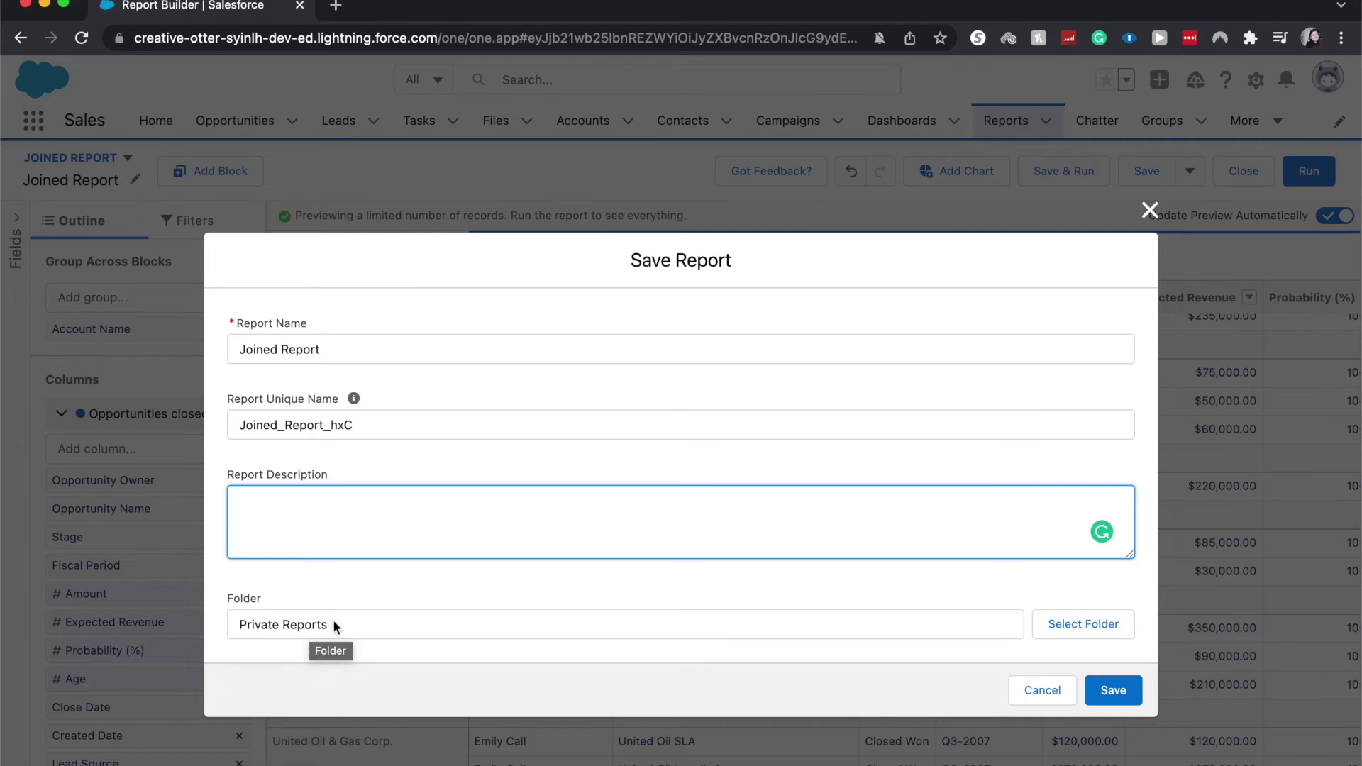
{"action": "left_click", "coordinate": [334, 625]}
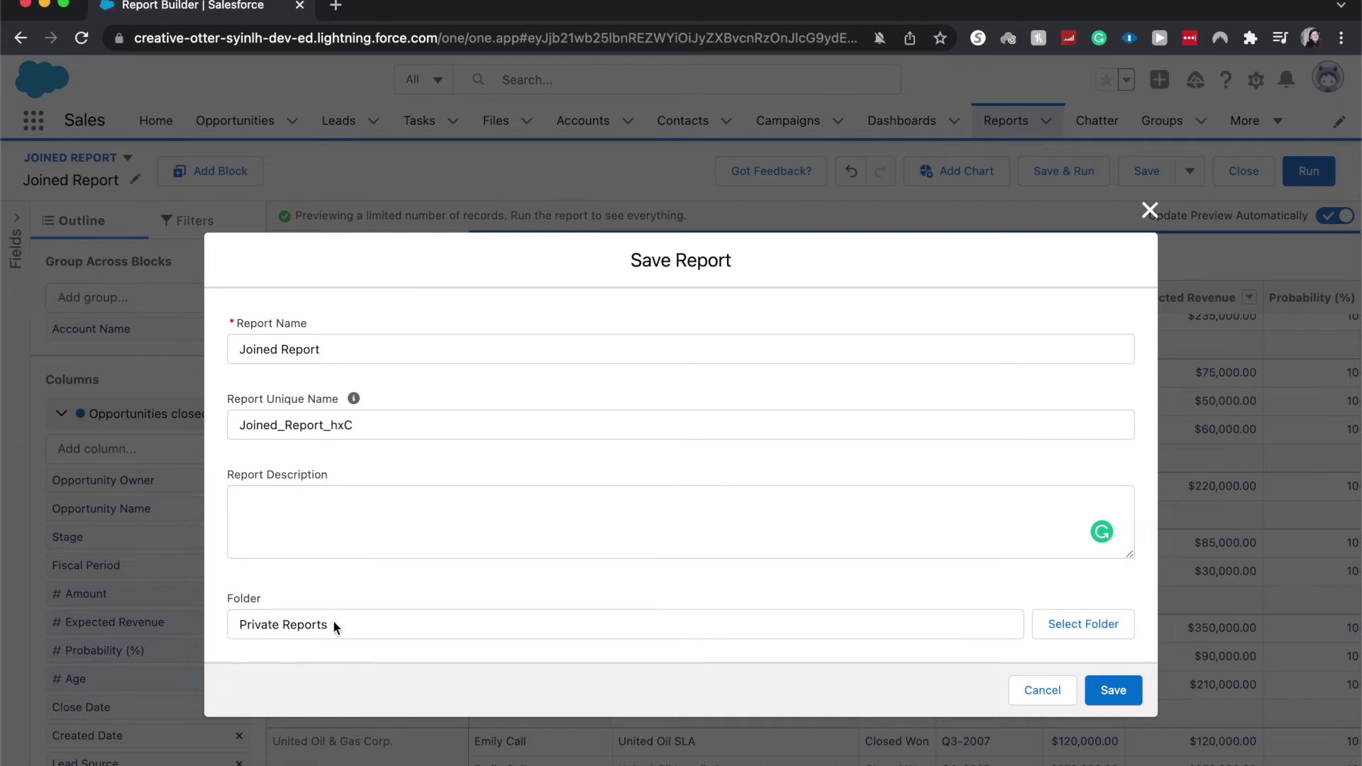
{"action": "left_click", "coordinate": [1101, 630]}
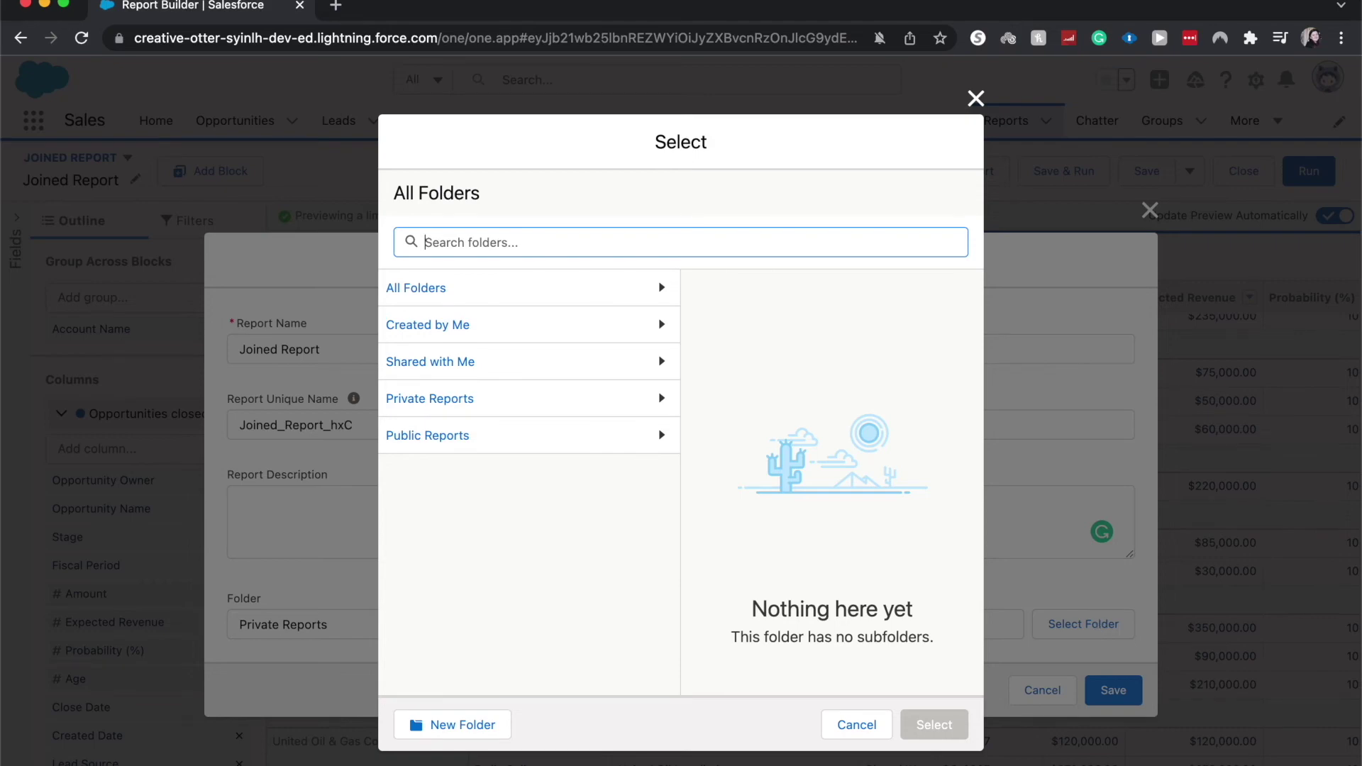
{"action": "left_click", "coordinate": [856, 725]}
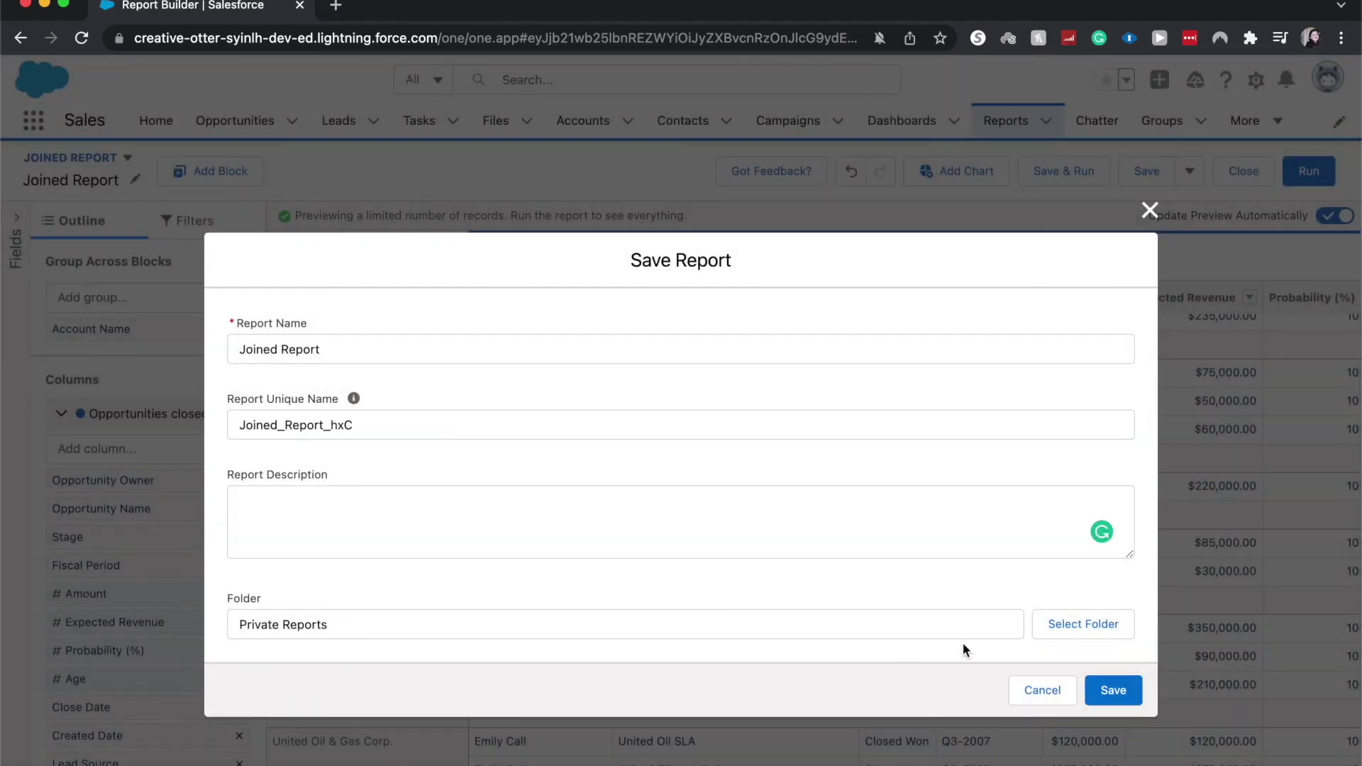
{"action": "left_click", "coordinate": [1105, 687]}
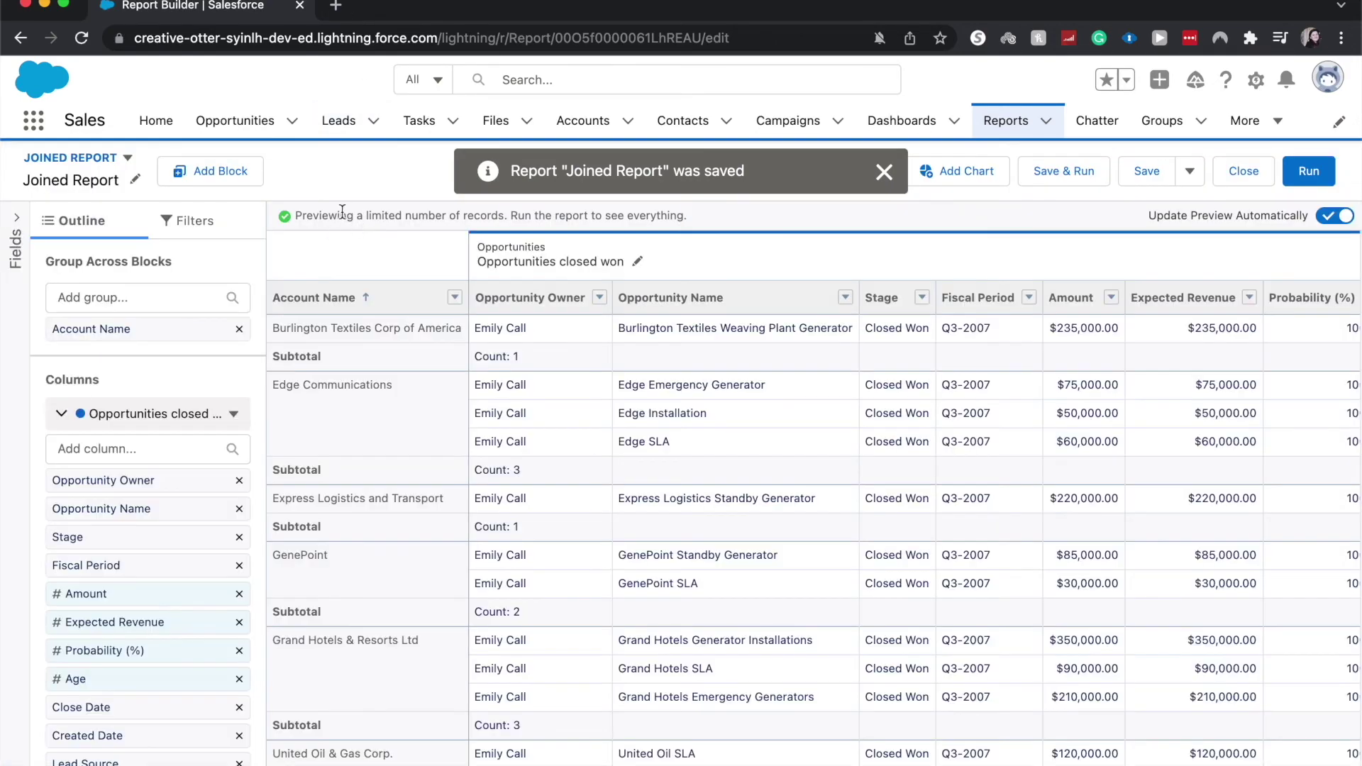
Run the saved Joined Report in the viewer and begin adding a chart
{"action": "left_click", "coordinate": [1308, 172]}
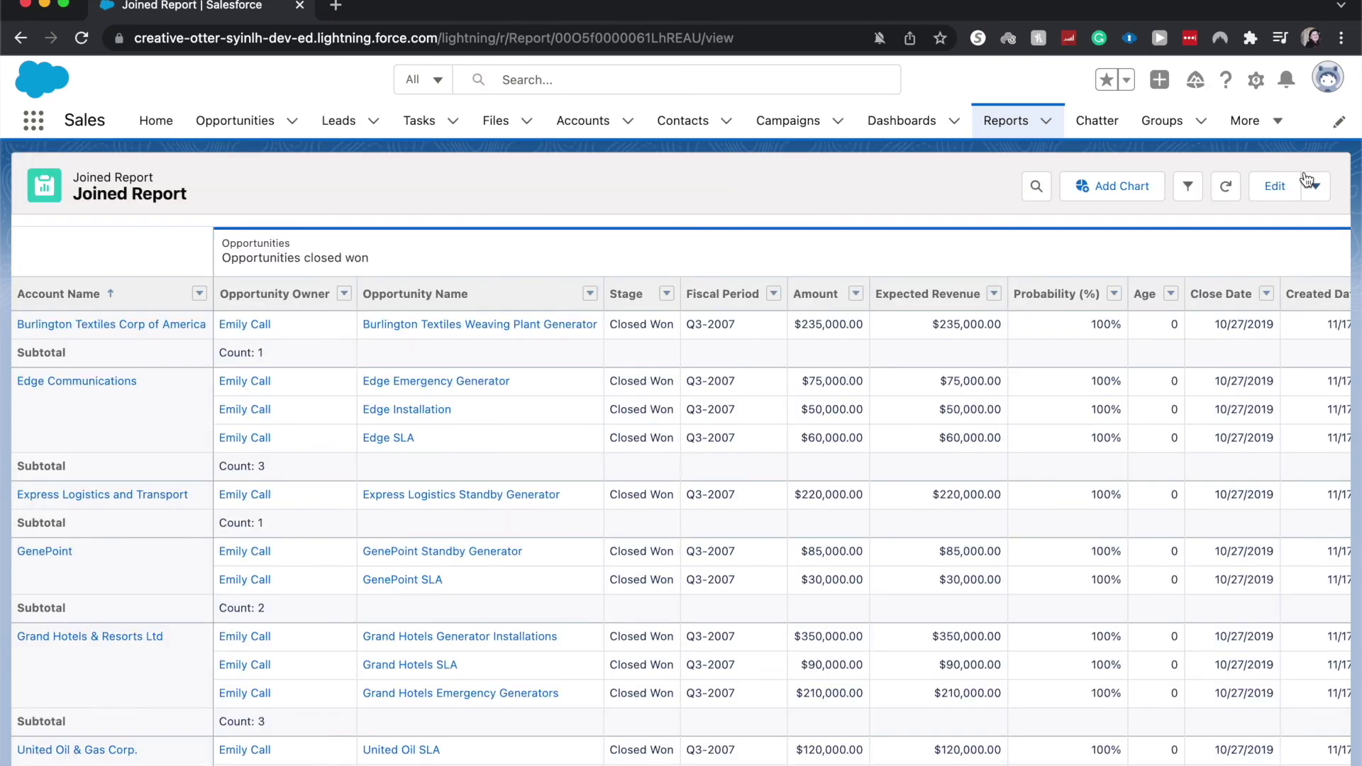
{"action": "scroll", "coordinate": [994, 394], "scroll_direction": "down", "scroll_amount": 2}
{"action": "scroll", "coordinate": [995, 395], "scroll_direction": "down", "scroll_amount": 2}
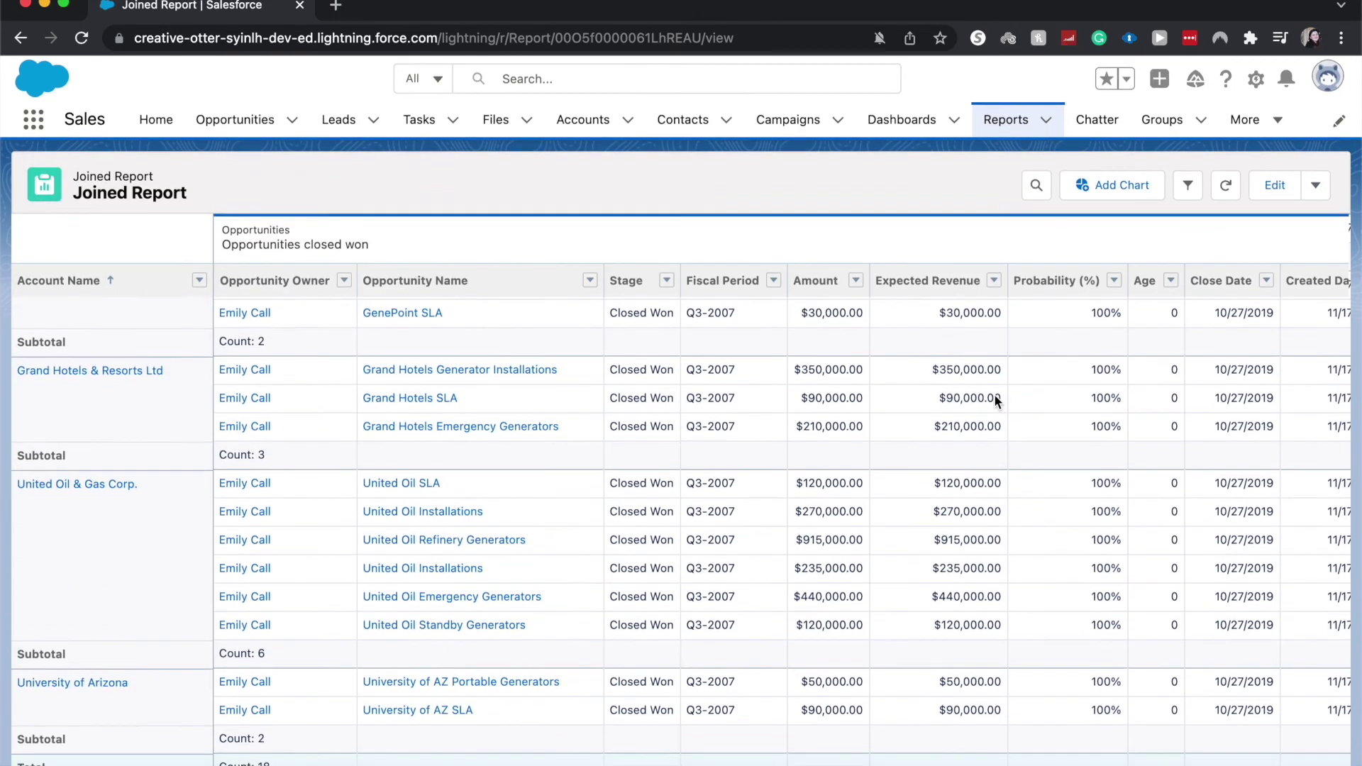
{"action": "scroll", "coordinate": [995, 395], "scroll_direction": "up", "scroll_amount": 1}
{"action": "scroll", "coordinate": [921, 484], "scroll_direction": "up", "scroll_amount": 2}
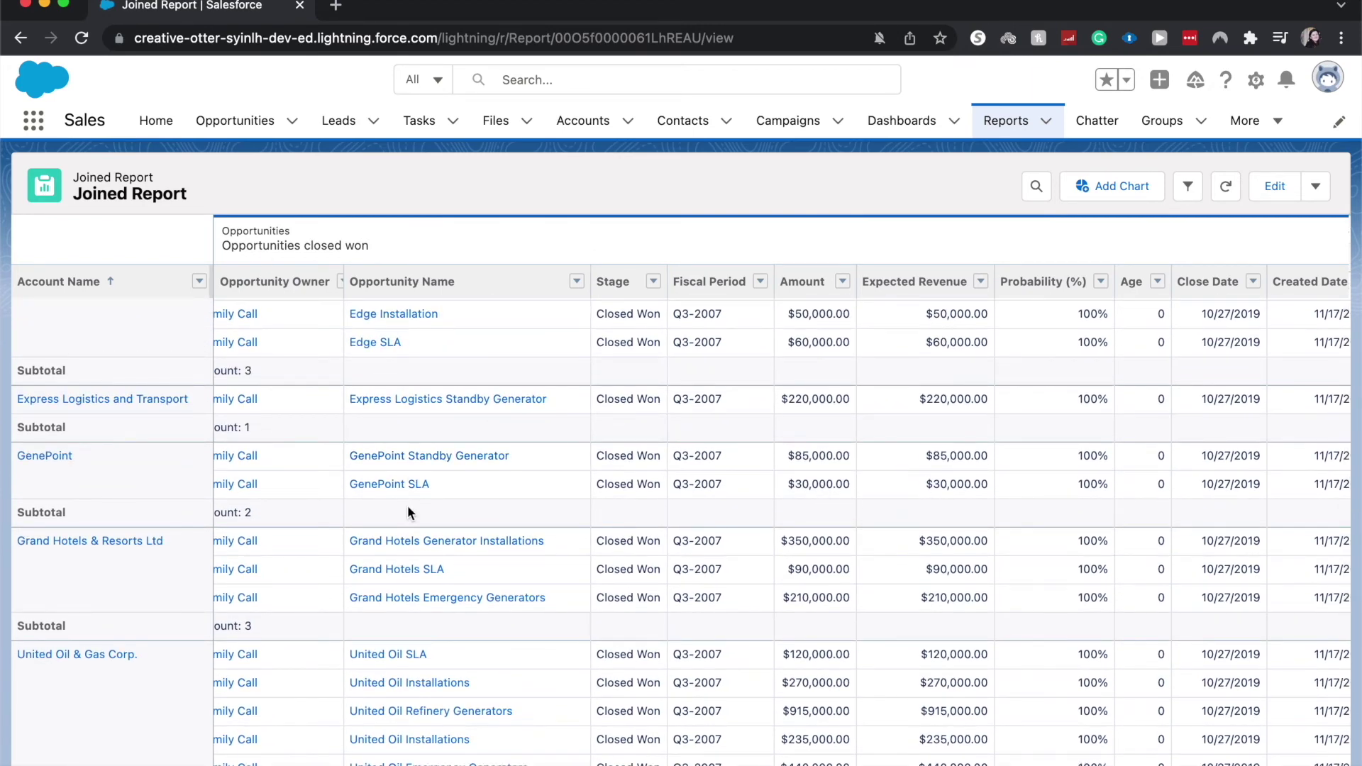
{"action": "scroll", "coordinate": [408, 507], "scroll_direction": "up", "scroll_amount": 1}
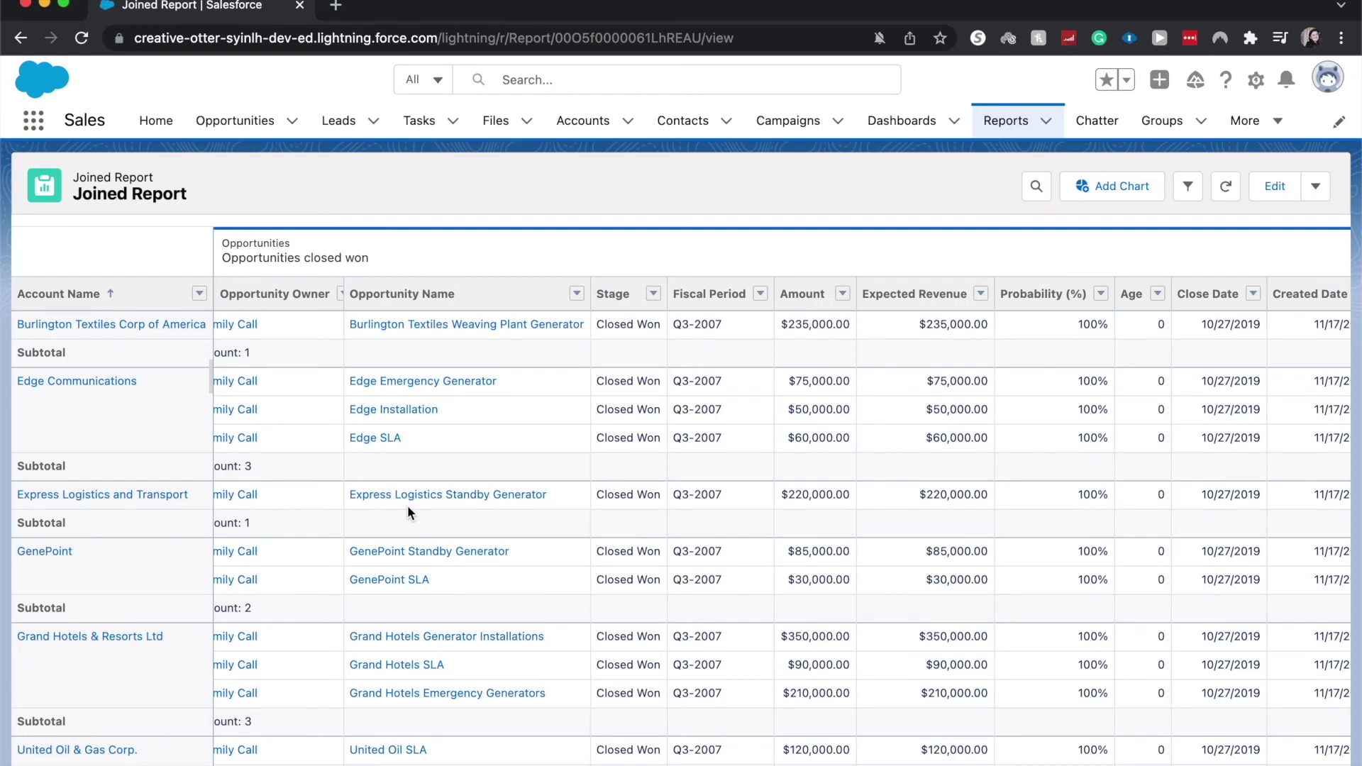
{"action": "left_click", "coordinate": [1115, 199]}
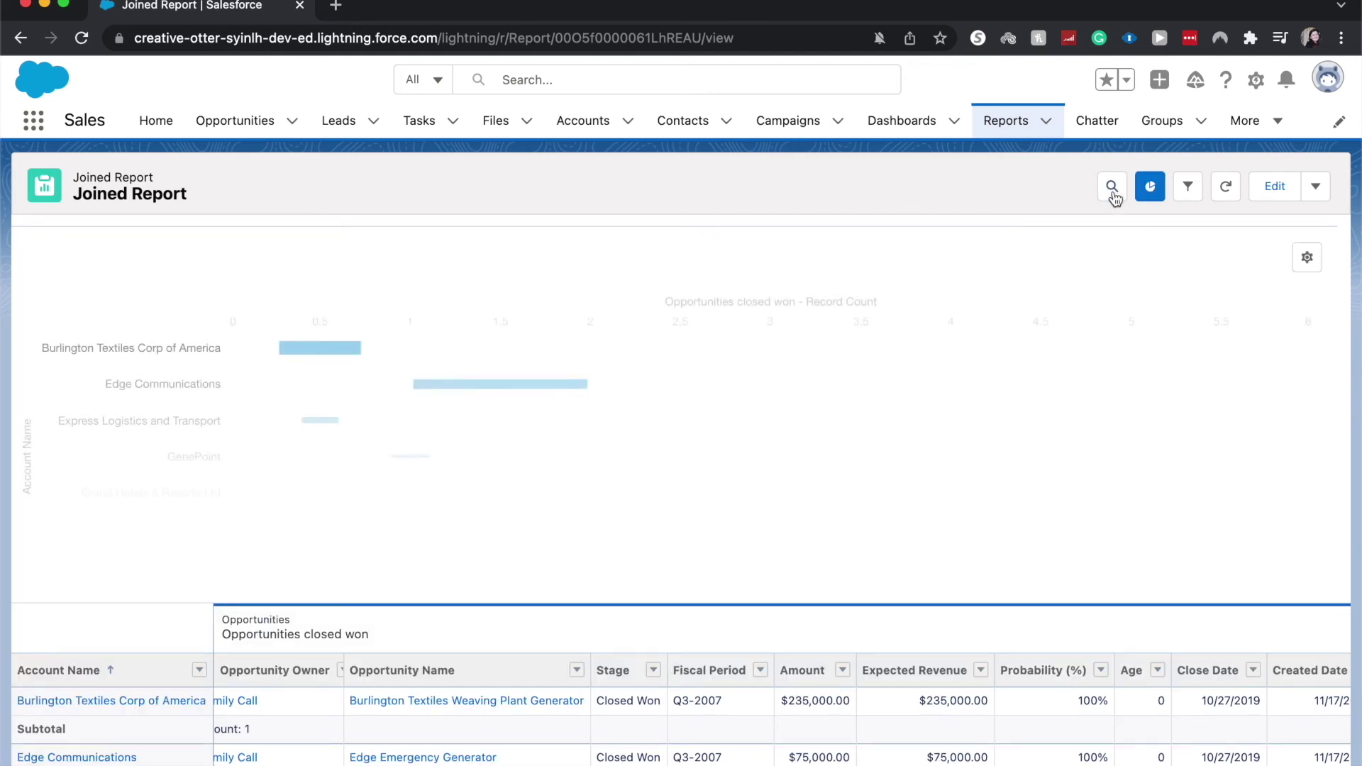
Display the report chart as a donut of record counts by account name
{"action": "left_click", "coordinate": [1310, 258]}
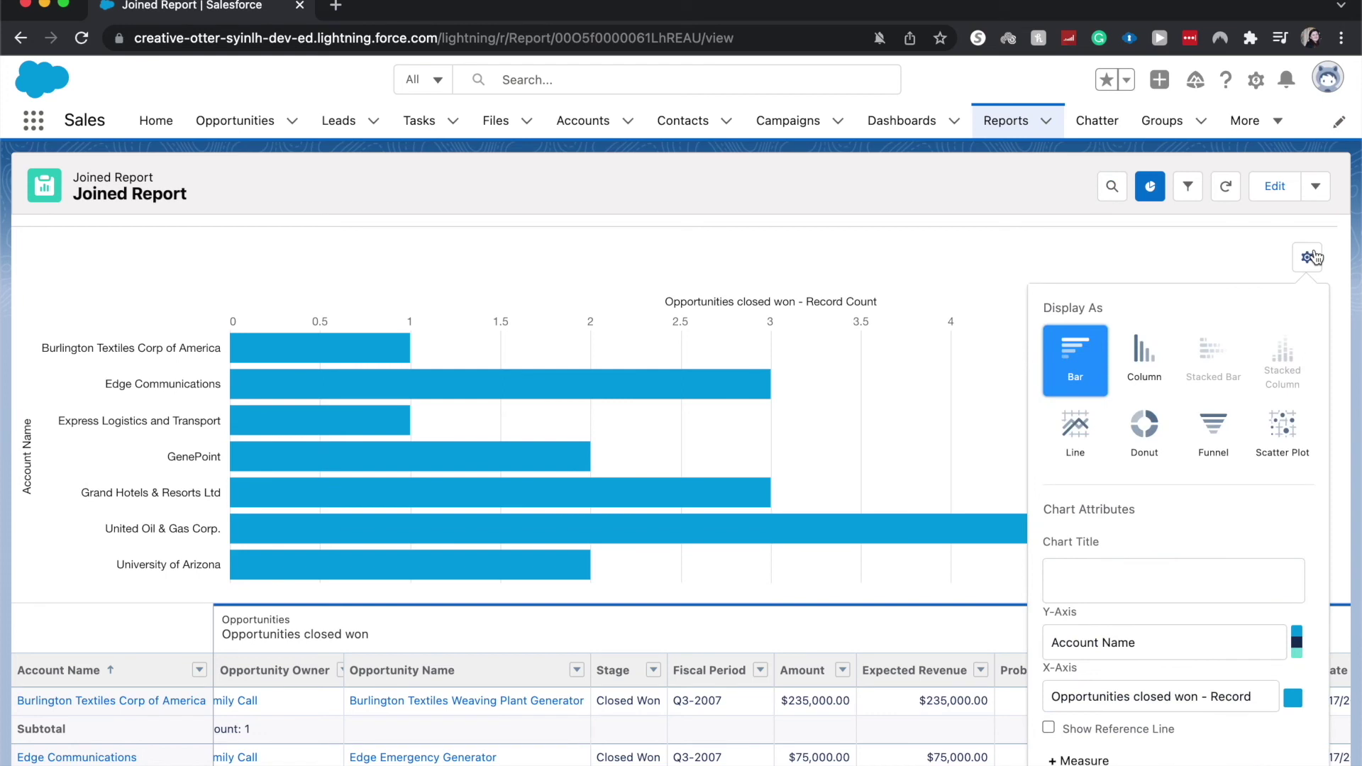
{"action": "left_click", "coordinate": [1142, 453]}
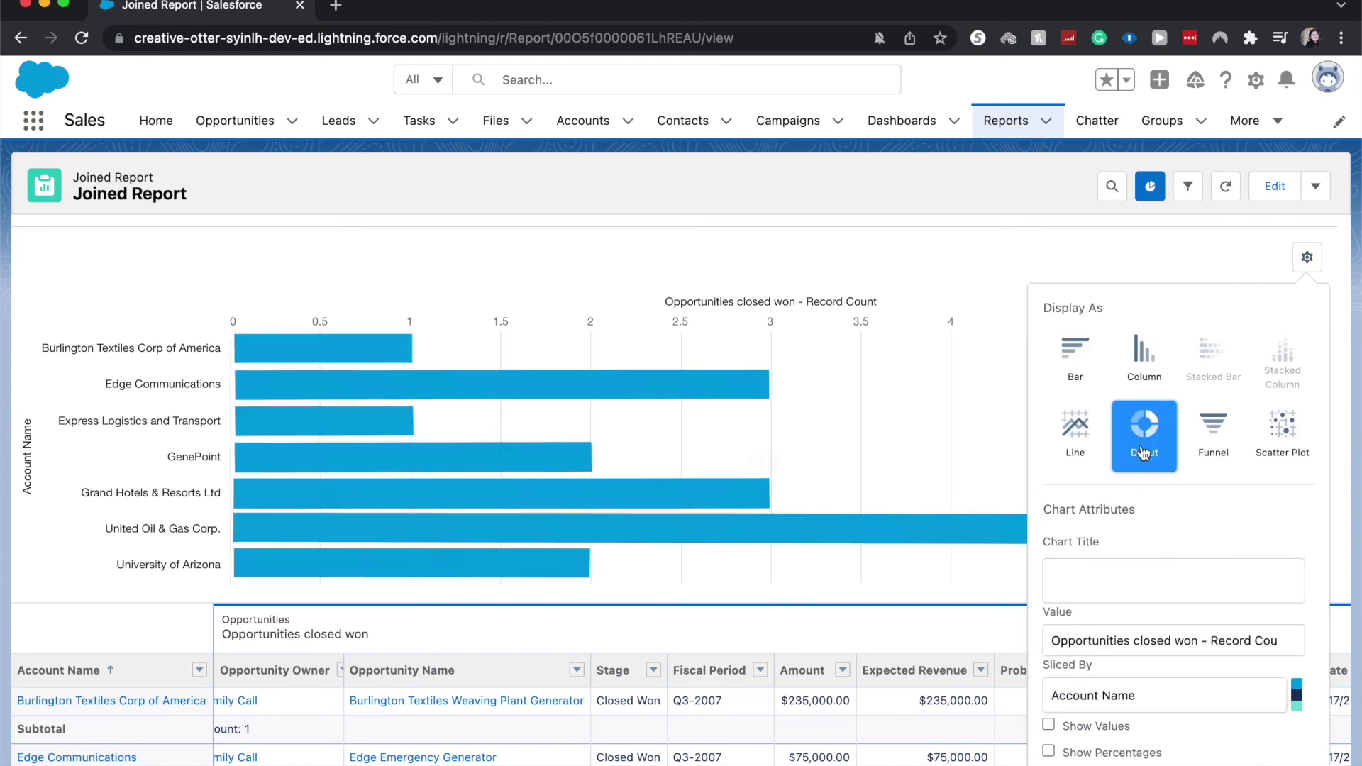
{"action": "left_click", "coordinate": [926, 373]}
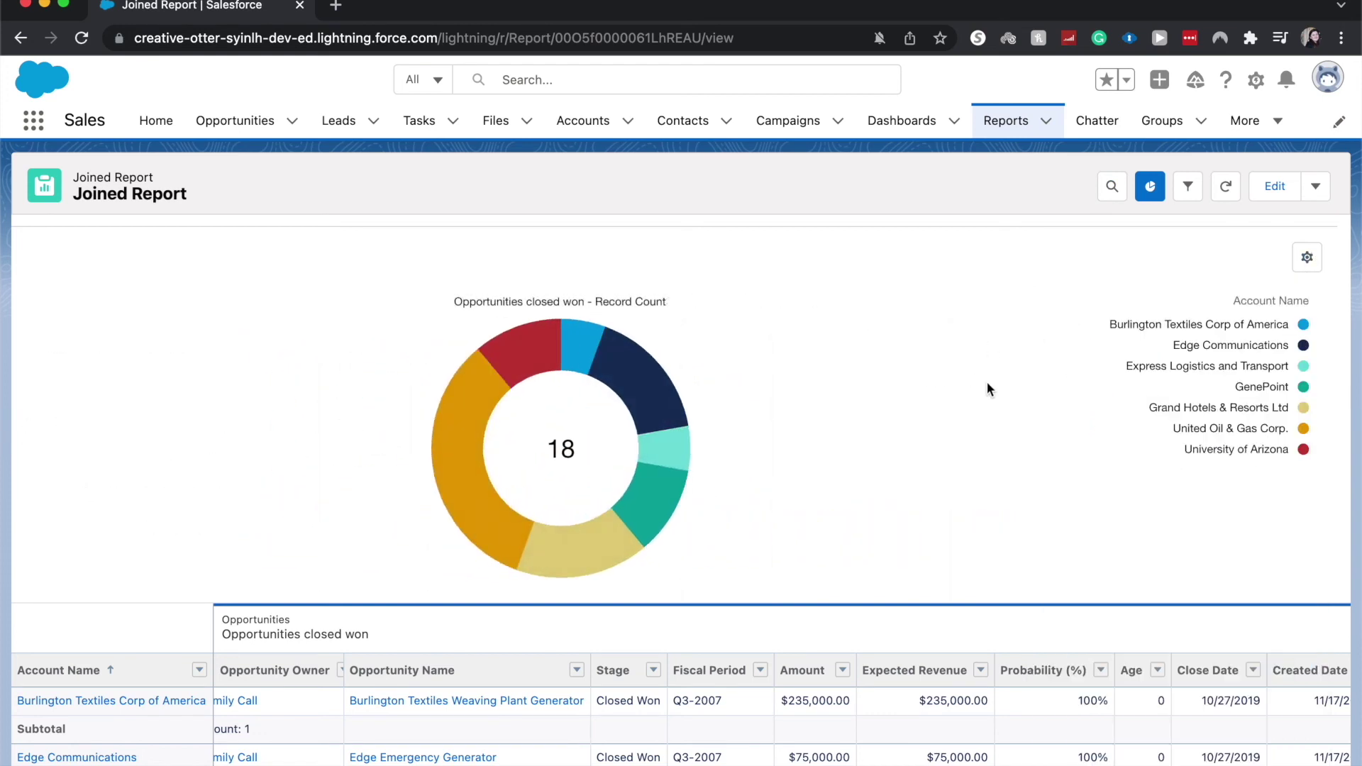